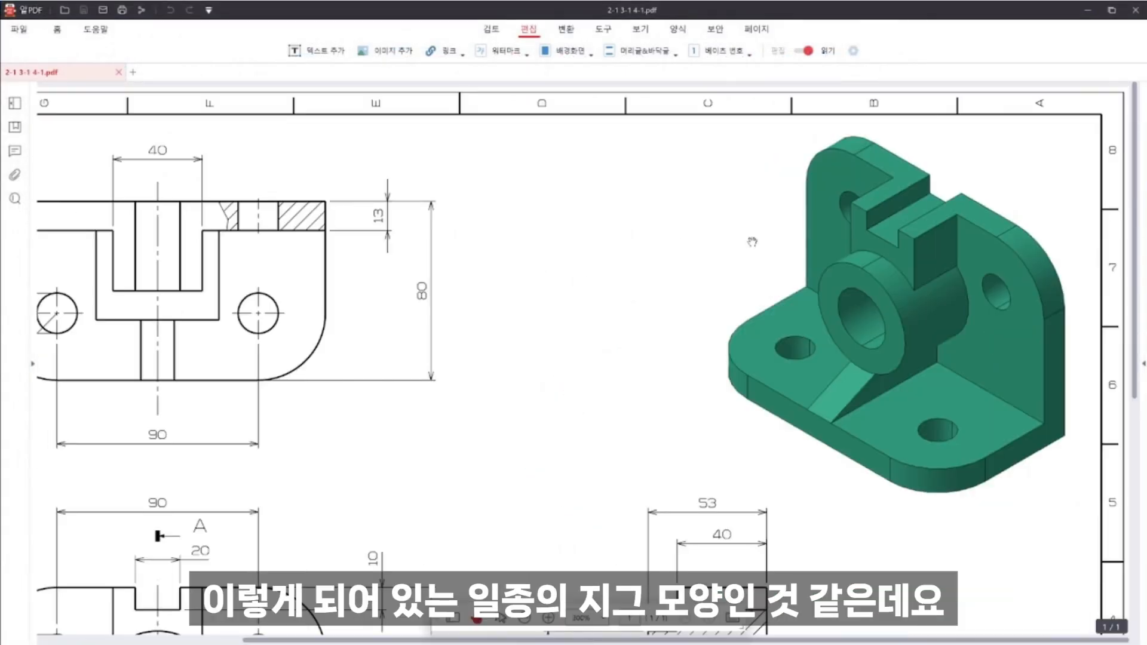
Step: Examine the bracket drawing's top view, front view and section A-A with their dimensions
{"action": "left_click_drag", "start_coordinate": [800, 479], "coordinate": [1054, 146]}
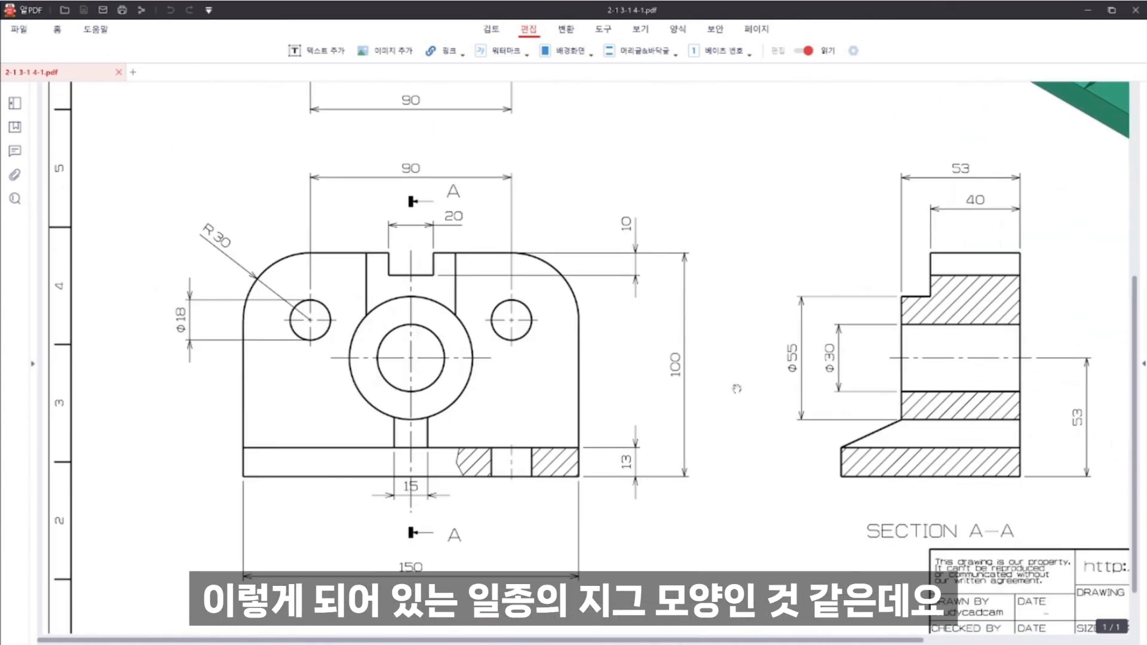
{"action": "left_click_drag", "start_coordinate": [959, 336], "coordinate": [720, 355]}
{"action": "left_click_drag", "start_coordinate": [824, 258], "coordinate": [1063, 387]}
{"action": "left_click_drag", "start_coordinate": [768, 485], "coordinate": [765, 610]}
{"action": "mouse_move", "coordinate": [735, 418]}
{"action": "left_mouse_down"}
{"action": "mouse_move", "coordinate": [731, 486]}
{"action": "mouse_move", "coordinate": [727, 317]}
{"action": "mouse_move", "coordinate": [726, 490]}
{"action": "left_mouse_up"}
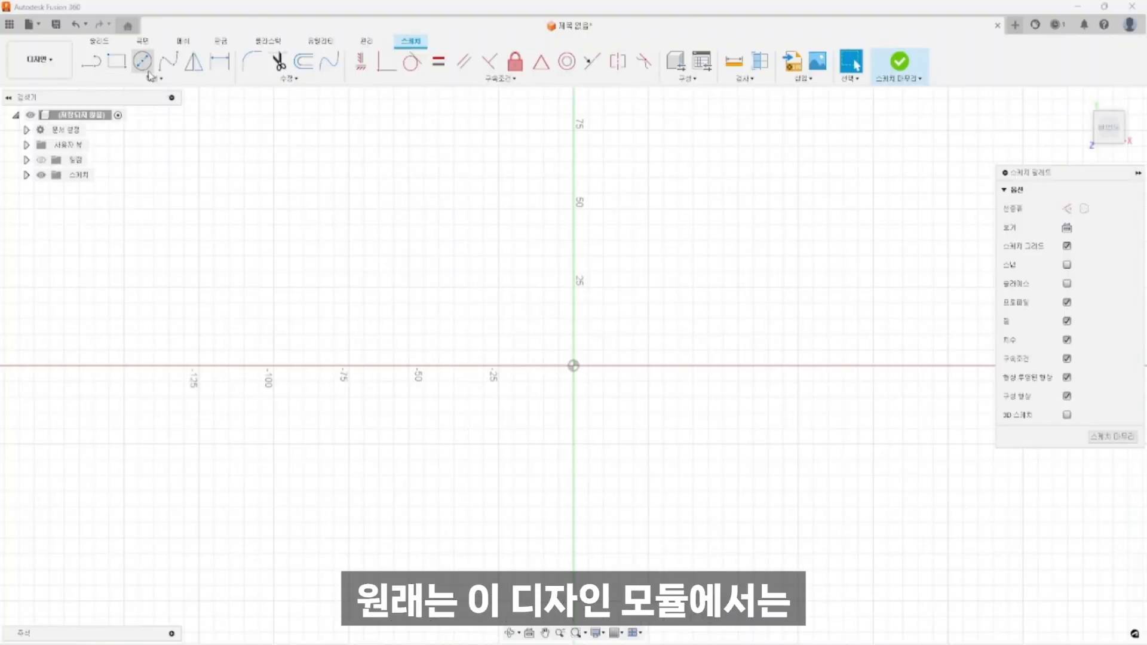
Step: Draw a 150 mm horizontal line below the origin as the base of the front view profile
{"action": "left_click", "coordinate": [143, 61]}
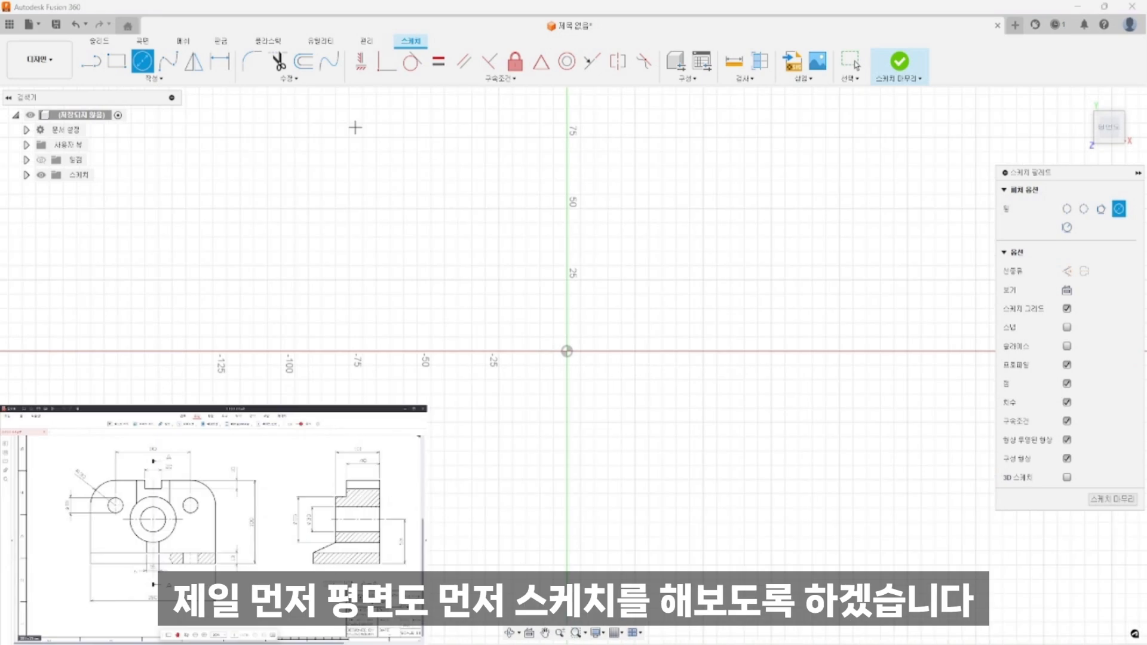
{"action": "scroll", "coordinate": [221, 541], "scroll_direction": "up", "scroll_amount": 1}
{"action": "scroll", "coordinate": [221, 541], "scroll_direction": "up", "scroll_amount": 4, "text": "ctrl"}
{"action": "scroll", "coordinate": [221, 541], "scroll_direction": "down", "scroll_amount": 2, "text": "ctrl"}
{"action": "scroll", "coordinate": [221, 540], "scroll_direction": "down", "scroll_amount": 2, "text": "ctrl"}
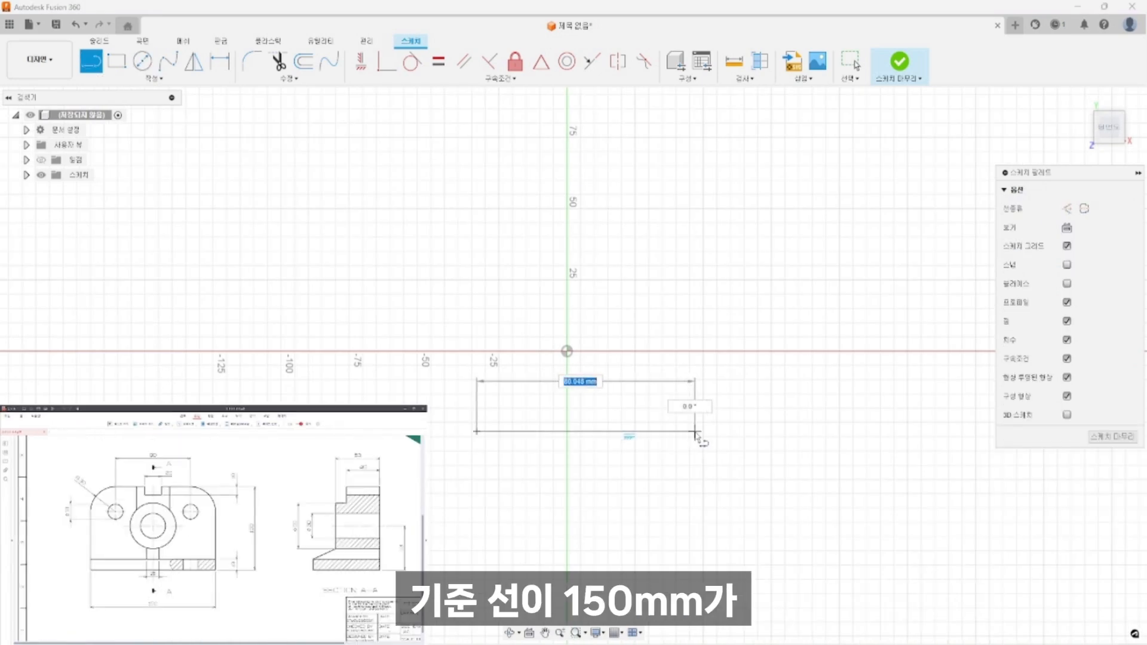
{"action": "key", "text": "Return"}
Step: Draw a 100 mm vertical line up from the baseline's left end and close the rectangle with top and right edges
{"action": "middle_click_drag", "start_coordinate": [693, 417], "coordinate": [532, 435]}
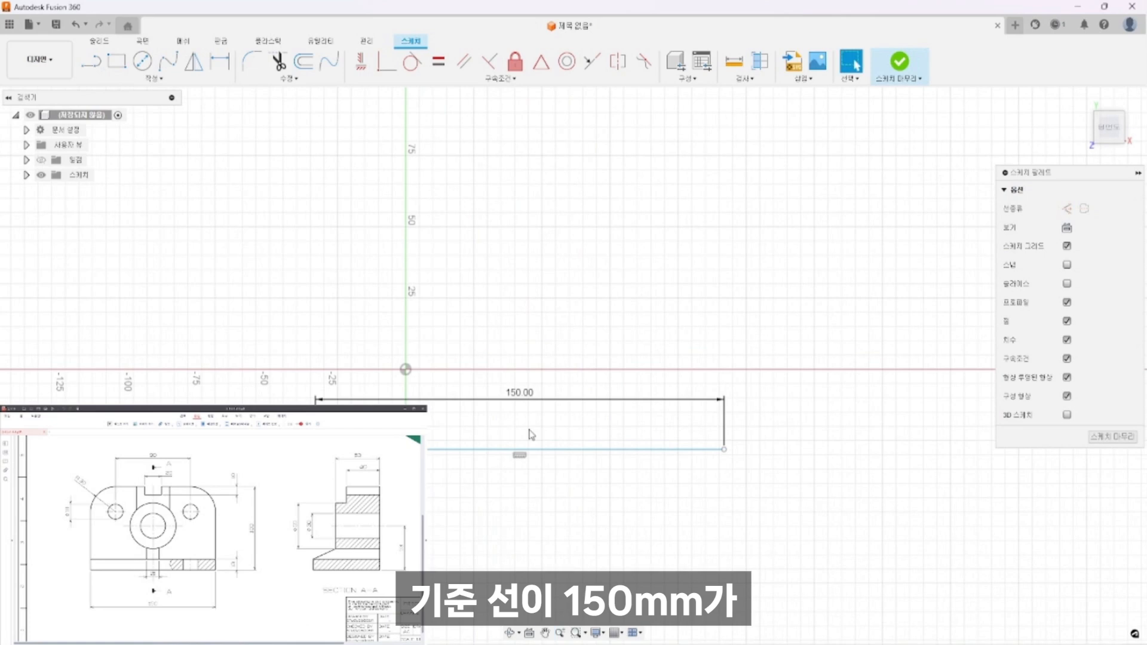
{"action": "left_click", "coordinate": [91, 62]}
{"action": "left_click", "coordinate": [315, 449]}
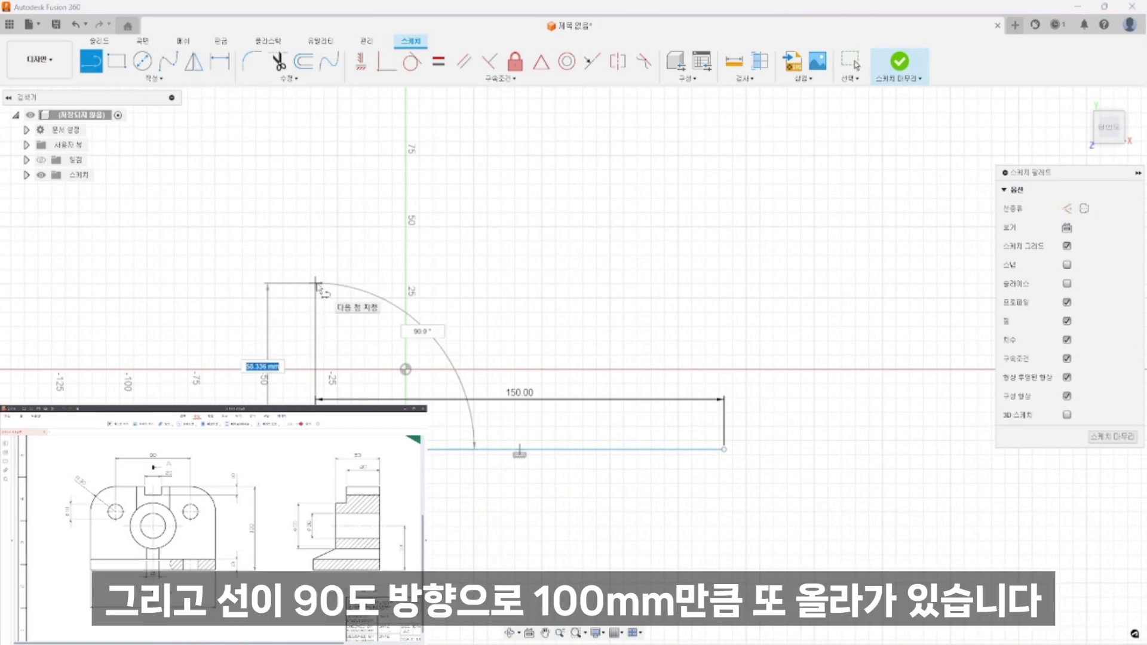
{"action": "key", "text": "Return"}
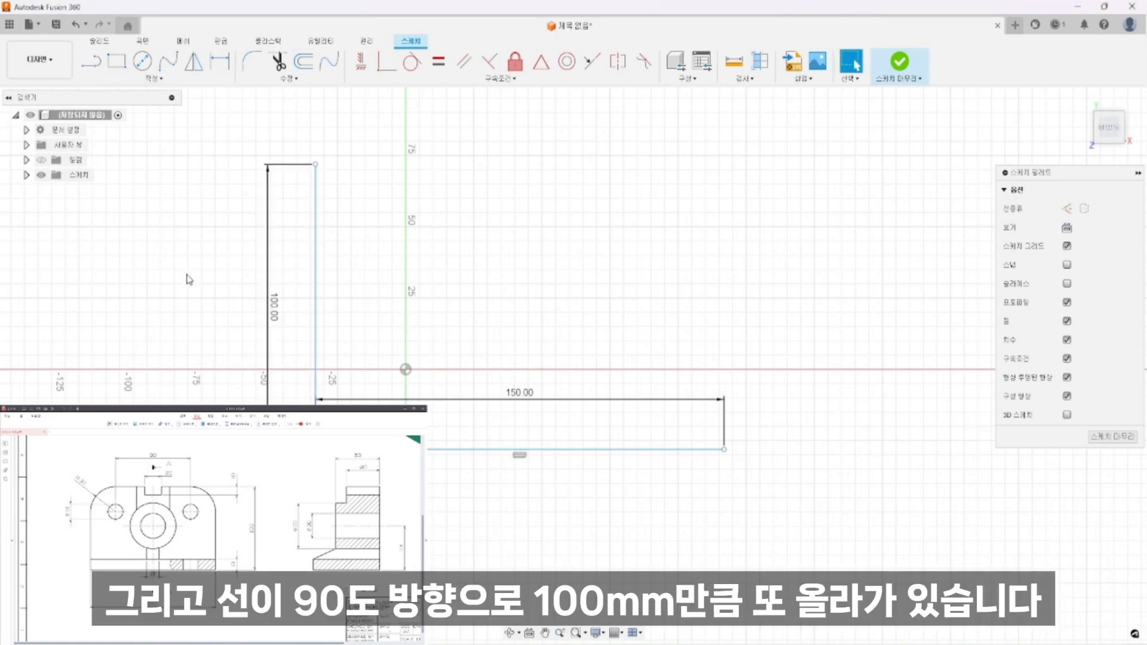
{"action": "left_click", "coordinate": [724, 165]}
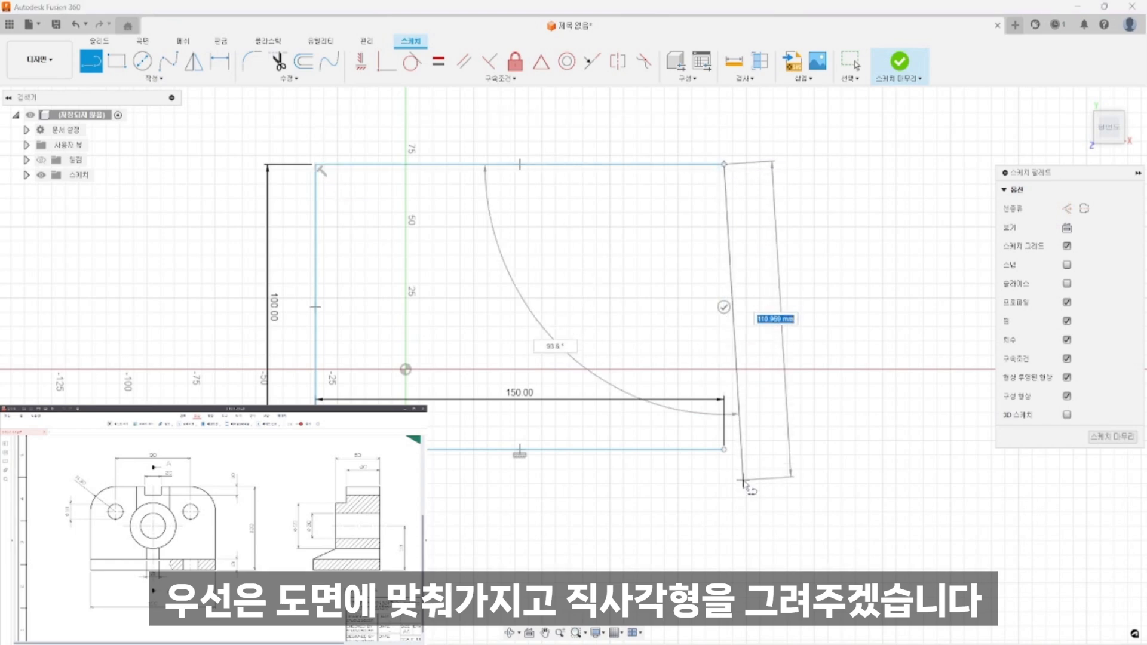
{"action": "left_click", "coordinate": [724, 450]}
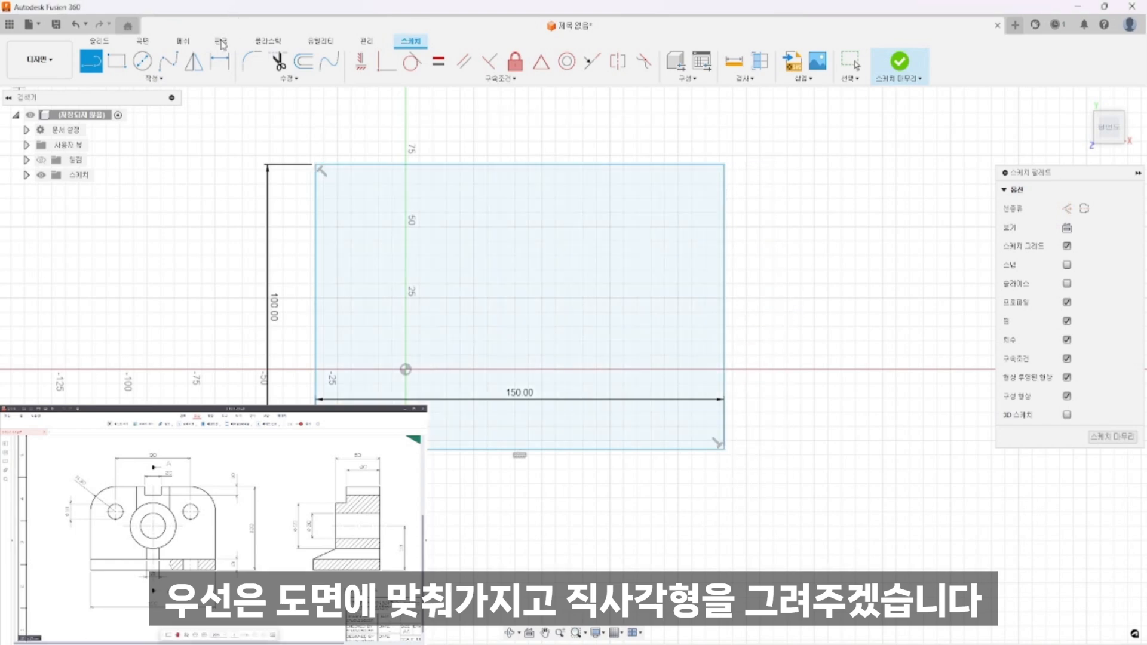
Step: Fillet both upper corners of the rectangle with a 30 mm radius
{"action": "left_click", "coordinate": [252, 62]}
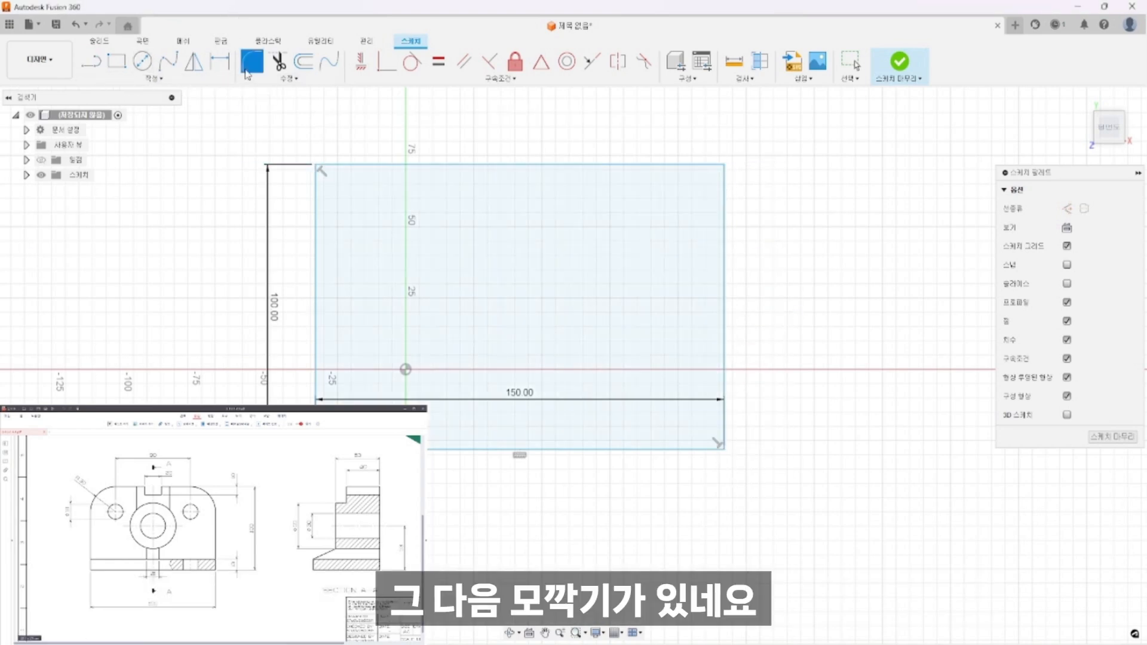
{"action": "left_click", "coordinate": [316, 252]}
{"action": "left_click", "coordinate": [381, 165]}
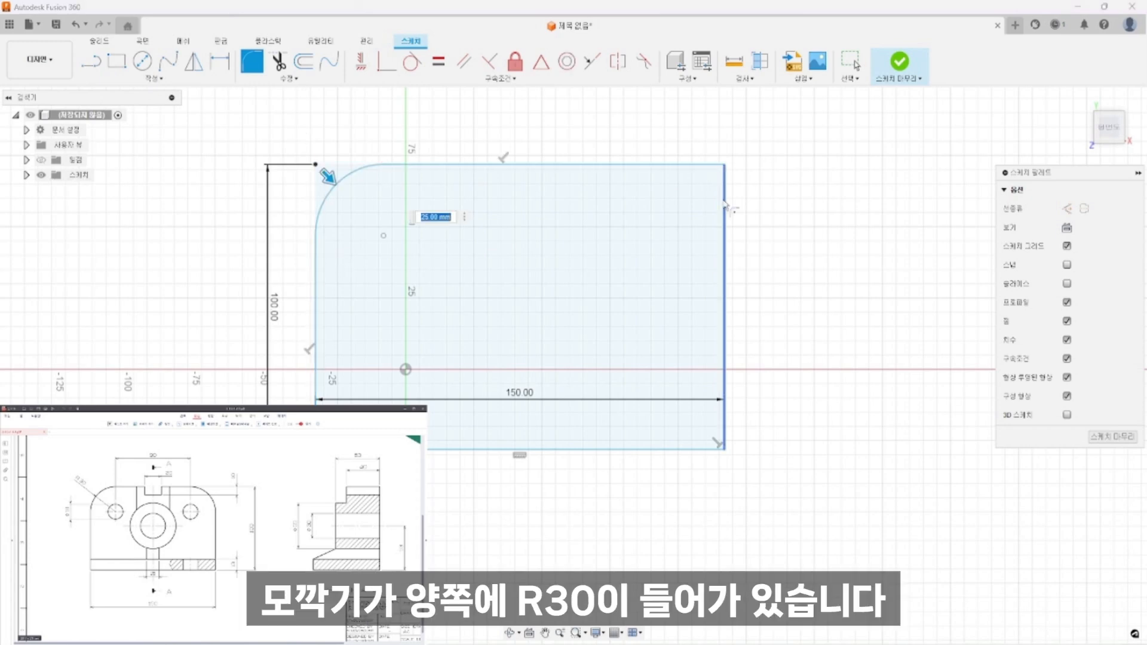
{"action": "left_click", "coordinate": [722, 256]}
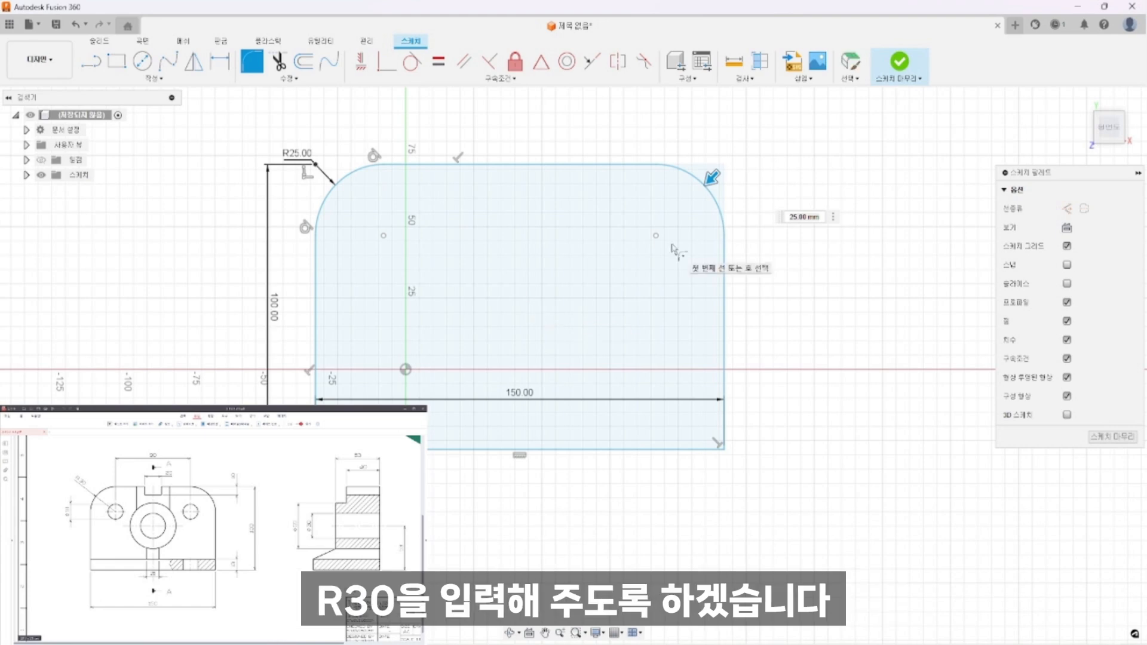
{"action": "type", "text": "30"}
{"action": "key", "text": "Return"}
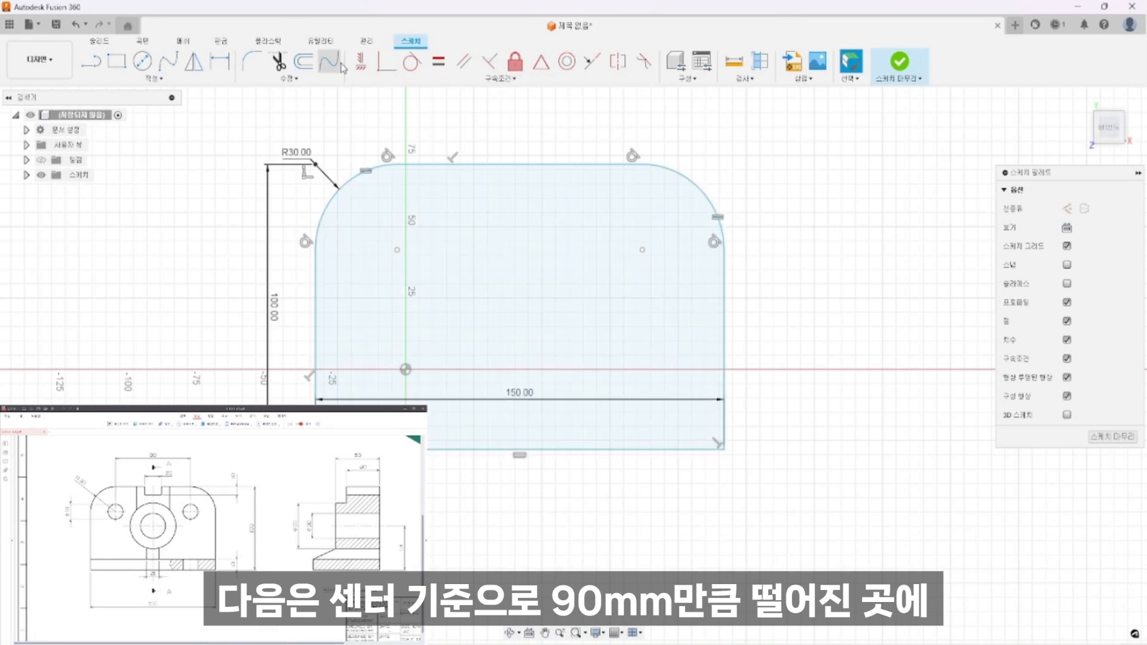
Step: Draw a vertical center line between the midpoints of the top and bottom edges and fix it in place
{"action": "key", "text": "l"}
{"action": "left_click", "coordinate": [519, 162]}
{"action": "left_click", "coordinate": [520, 453]}
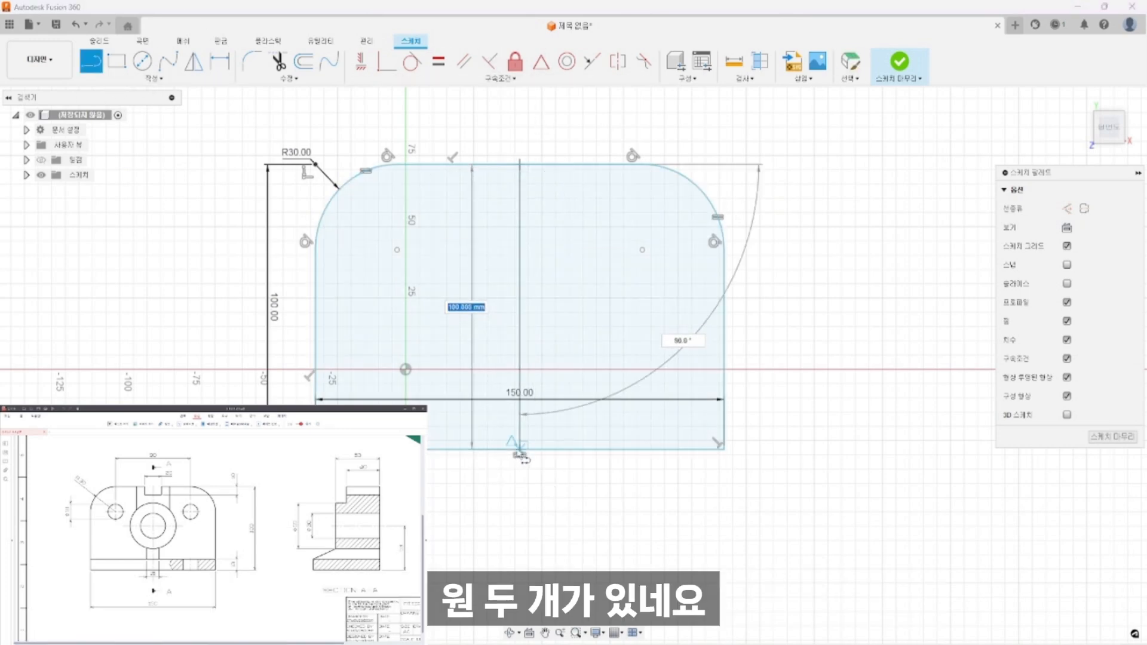
{"action": "key", "text": "Escape"}
{"action": "left_click", "coordinate": [520, 268]}
{"action": "left_click", "coordinate": [515, 60]}
{"action": "key", "text": "Escape"}
Step: Offset the center line 45 mm to each side, with one line on the left and one on the right
{"action": "left_click", "coordinate": [520, 418]}
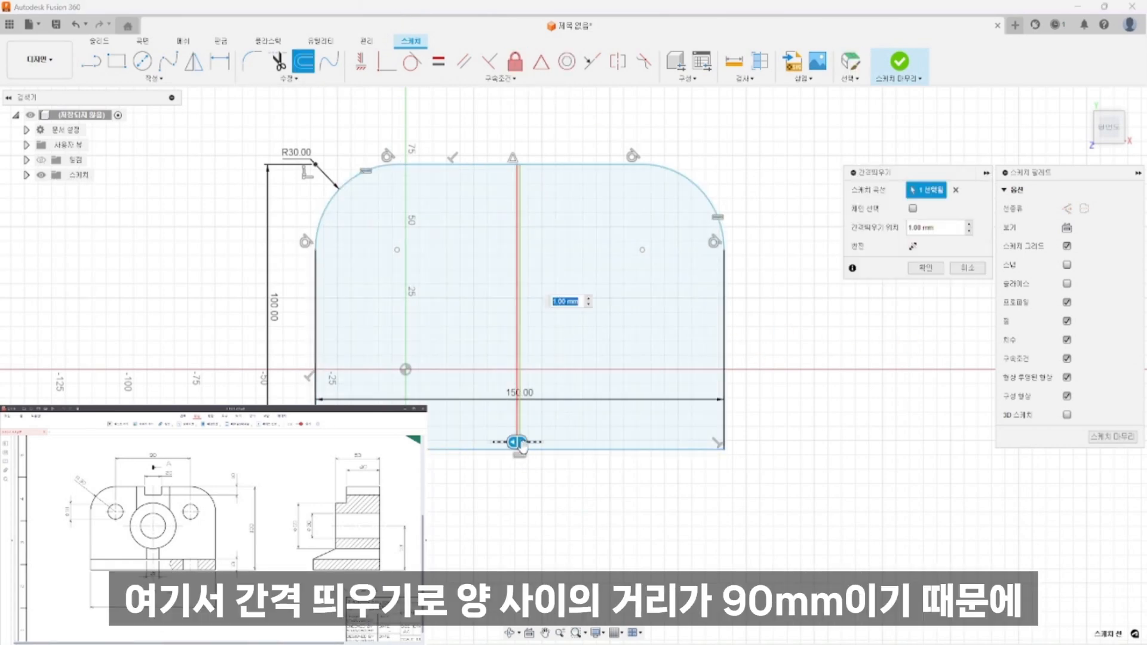
{"action": "left_click_drag", "start_coordinate": [522, 445], "coordinate": [561, 451]}
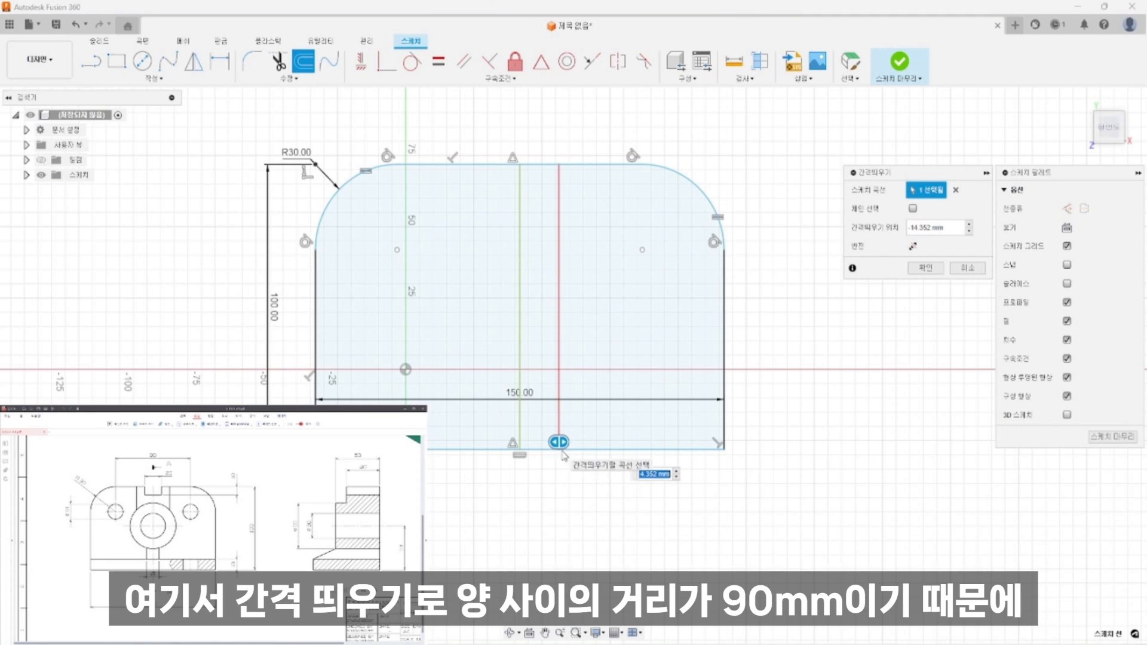
{"action": "type", "text": "45"}
{"action": "key", "text": "Return"}
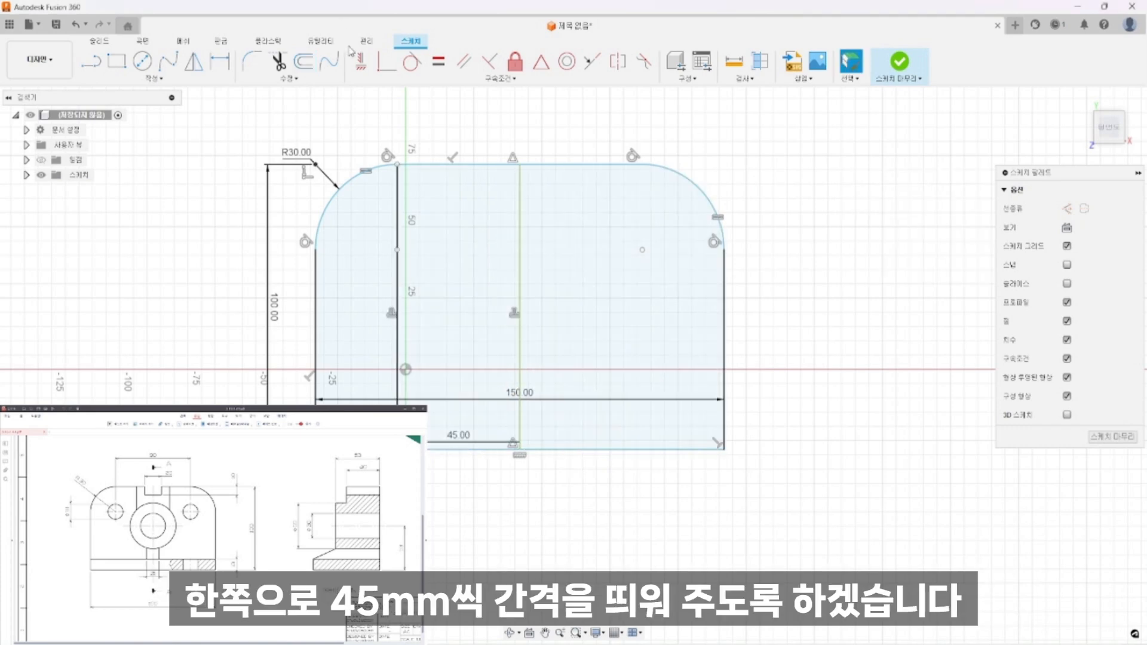
{"action": "left_click", "coordinate": [520, 269]}
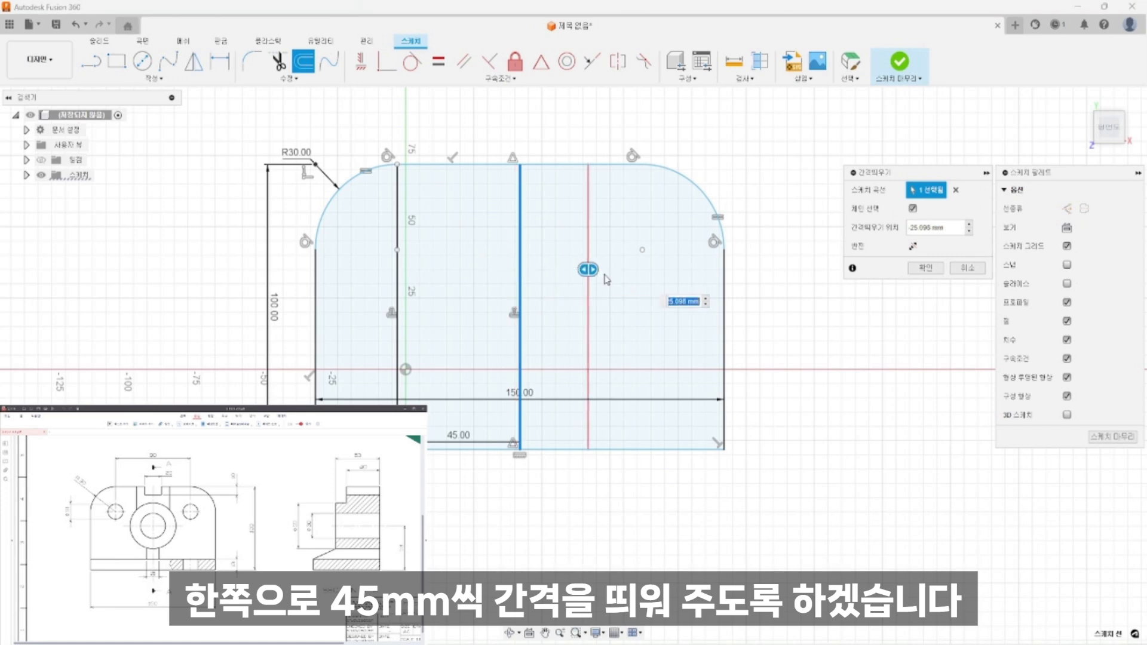
{"action": "type", "text": "-45"}
{"action": "key", "text": "Return"}
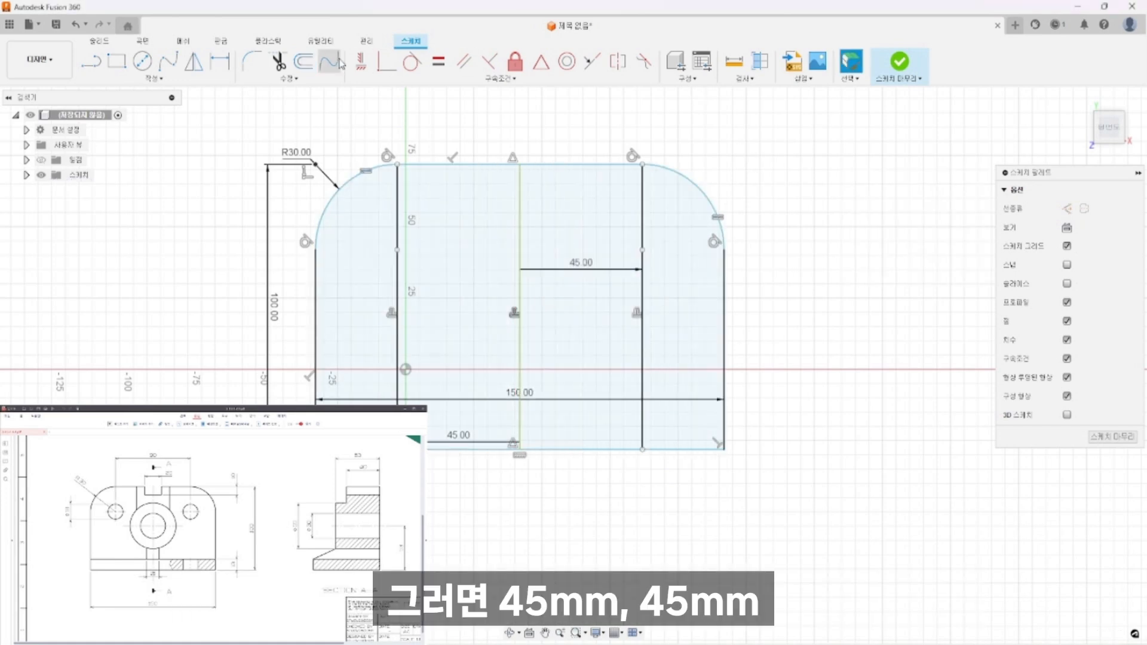
Step: Measure the distance between the upper endpoints of the two offset lines
{"action": "middle_click_drag", "start_coordinate": [188, 127], "coordinate": [167, 314]}
{"action": "key", "text": "d"}
{"action": "left_click", "coordinate": [376, 351]}
{"action": "left_click", "coordinate": [621, 351]}
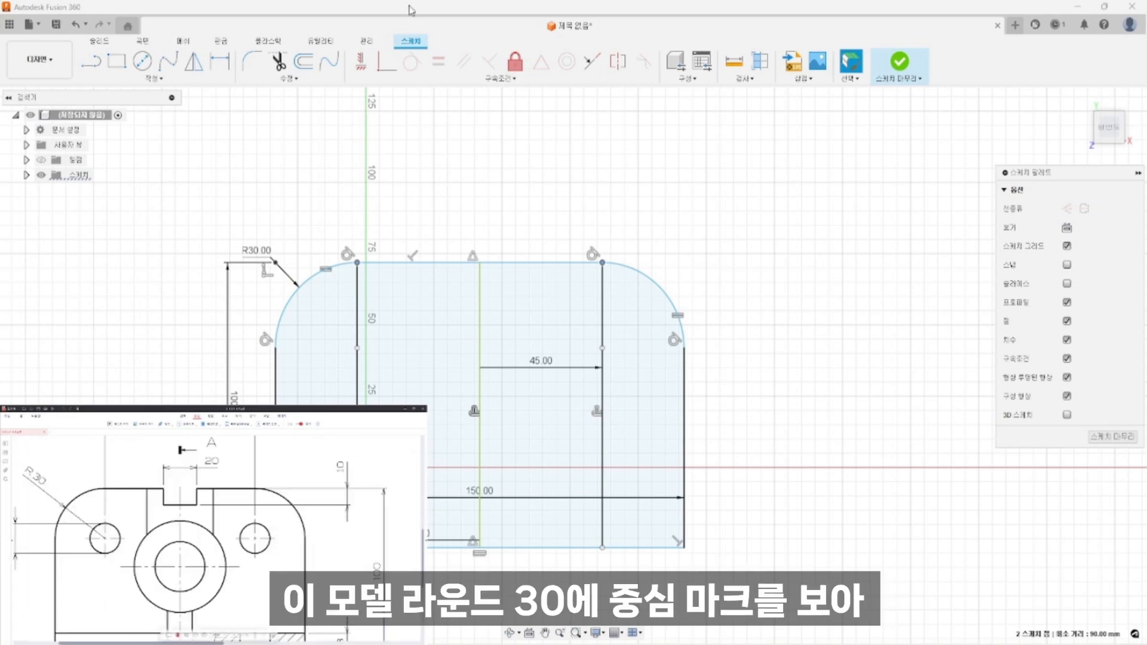
Step: Draw an 18 mm diameter circle centered on the left corner fillet's center point
{"action": "key", "text": "c"}
{"action": "left_click", "coordinate": [357, 347]}
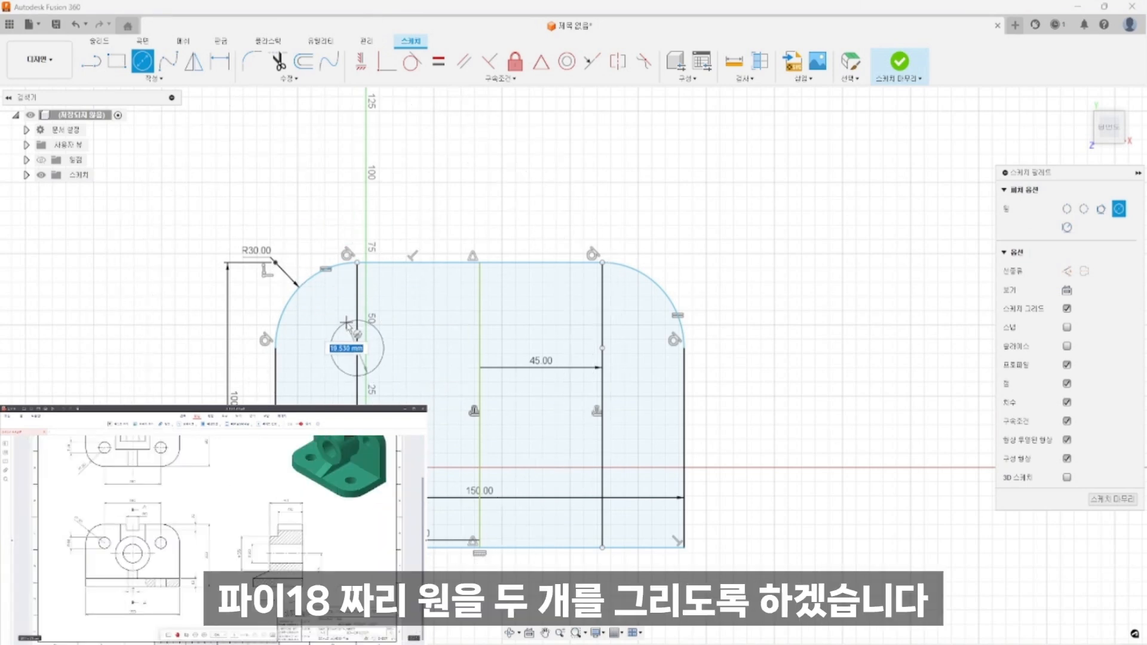
{"action": "type", "text": "18"}
{"action": "key", "text": "Return"}
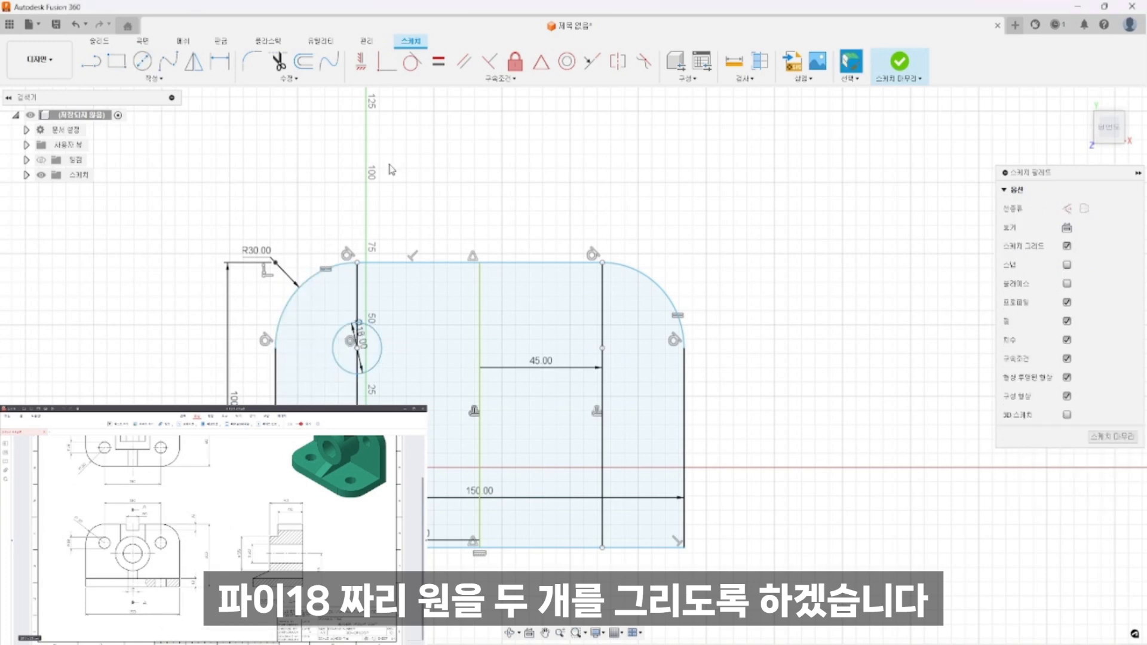
Step: Copy the 18 mm circle and move the copy point to point from its center onto the right fillet's center
{"action": "left_click", "coordinate": [383, 357]}
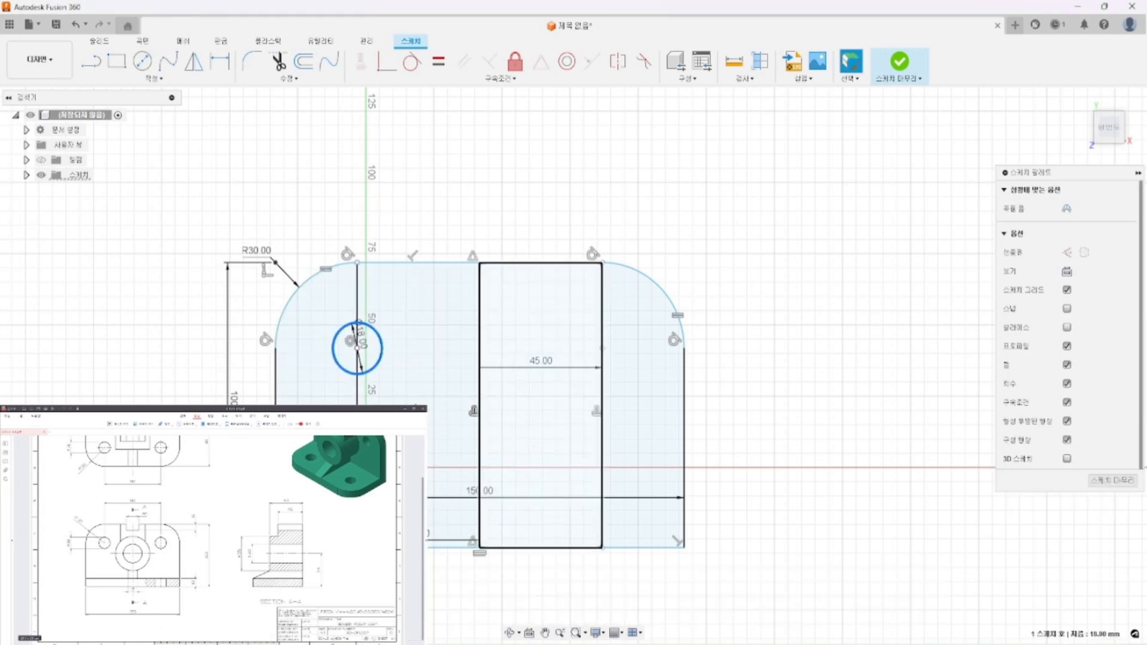
{"action": "key", "text": "m"}
{"action": "left_click_drag", "start_coordinate": [360, 363], "coordinate": [638, 349]}
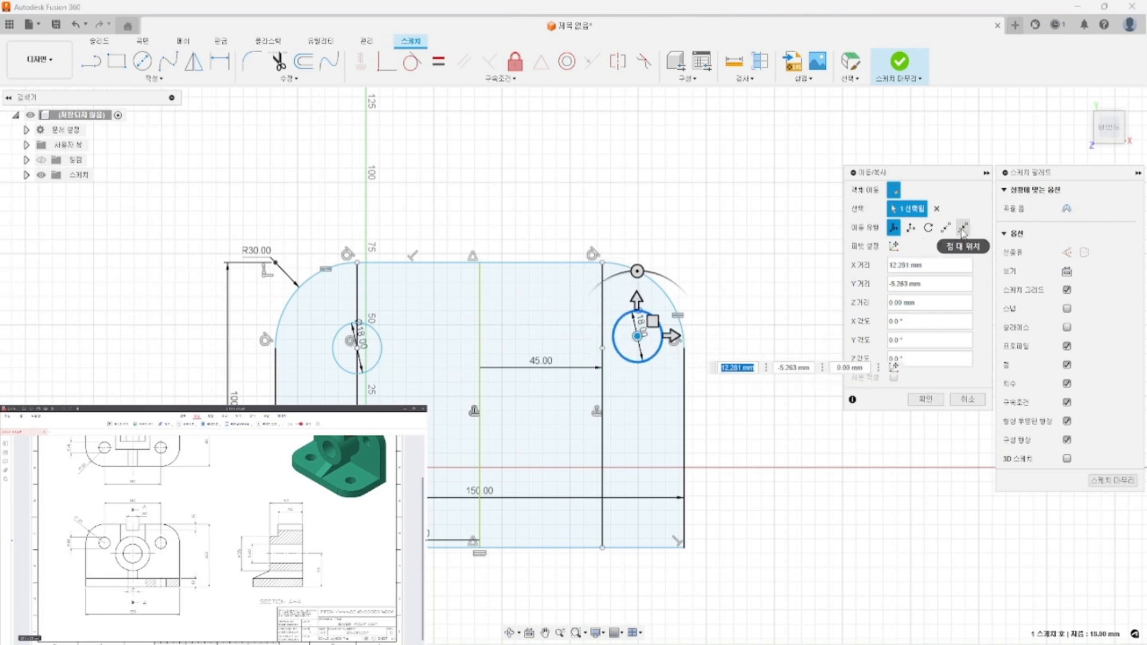
{"action": "left_click", "coordinate": [963, 228]}
{"action": "left_click", "coordinate": [638, 337]}
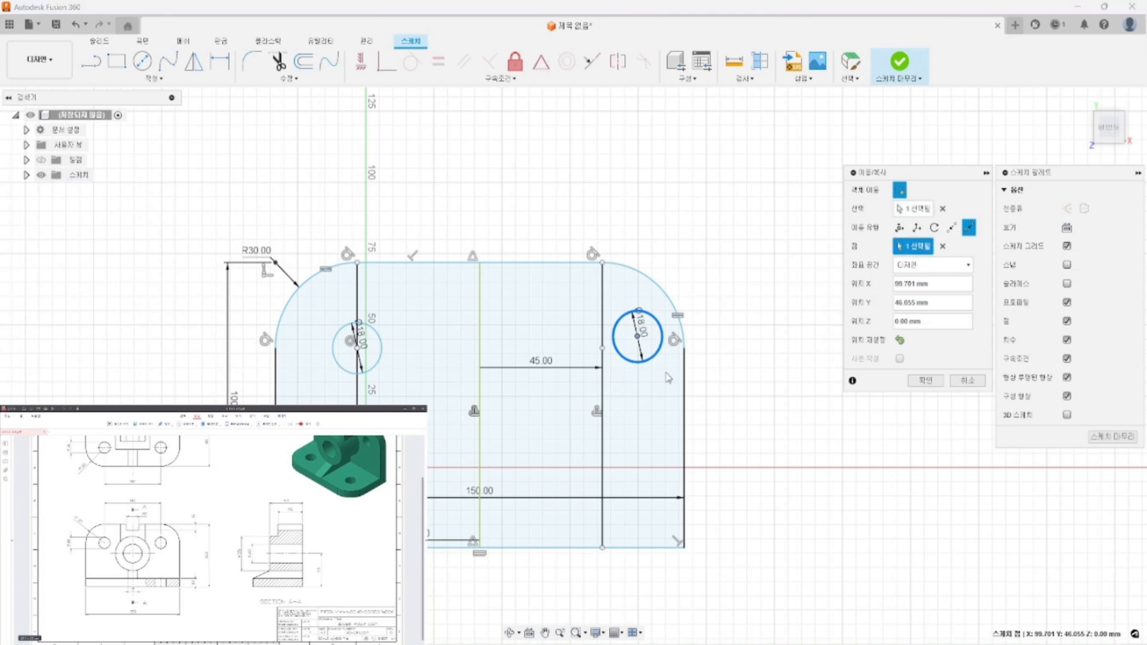
{"action": "left_click", "coordinate": [952, 228]}
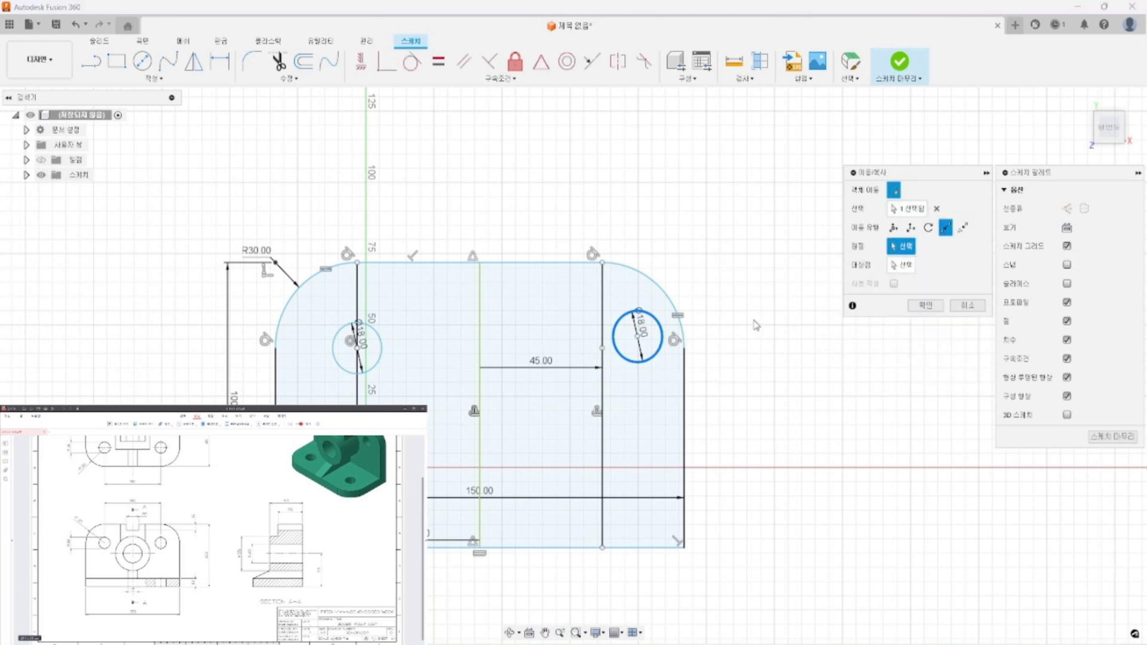
{"action": "left_click", "coordinate": [638, 337]}
{"action": "left_click", "coordinate": [602, 348]}
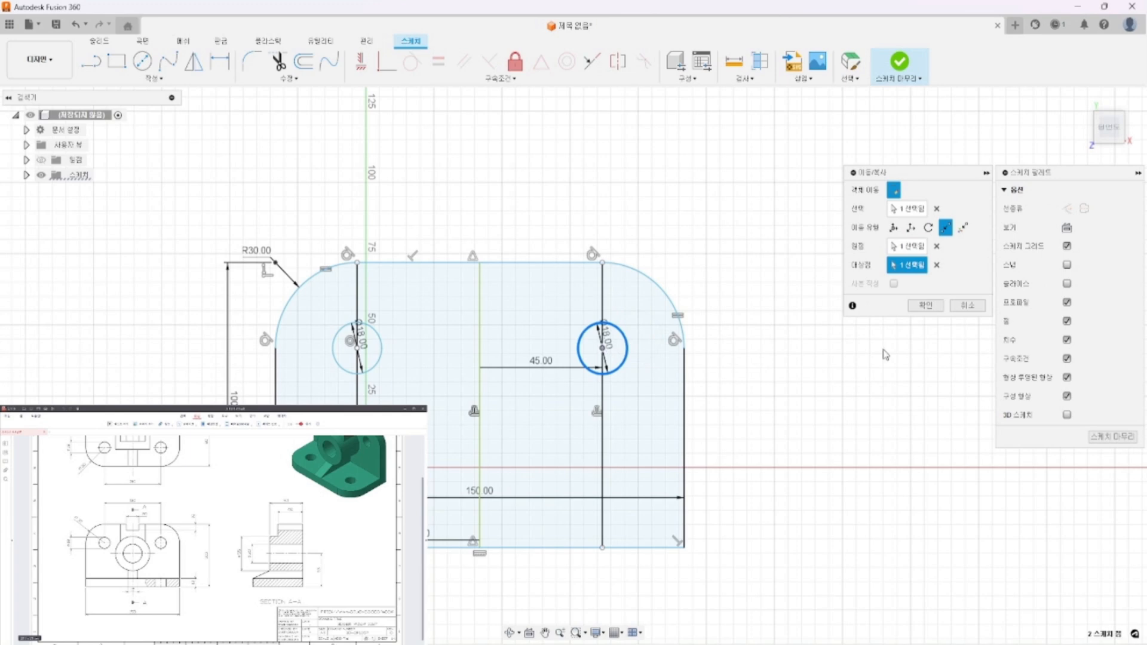
{"action": "left_click", "coordinate": [934, 307]}
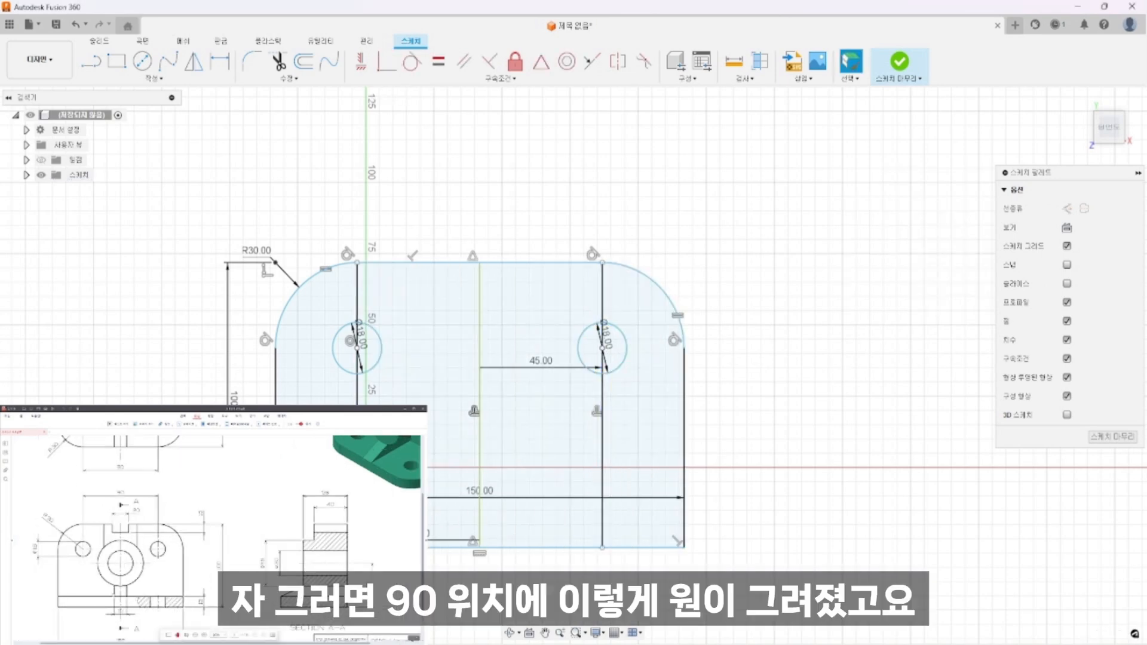
Step: Delete the two vertical offset lines passing through the circles
{"action": "left_click", "coordinate": [603, 420]}
{"action": "left_click", "coordinate": [597, 418]}
{"action": "key", "text": "Delete"}
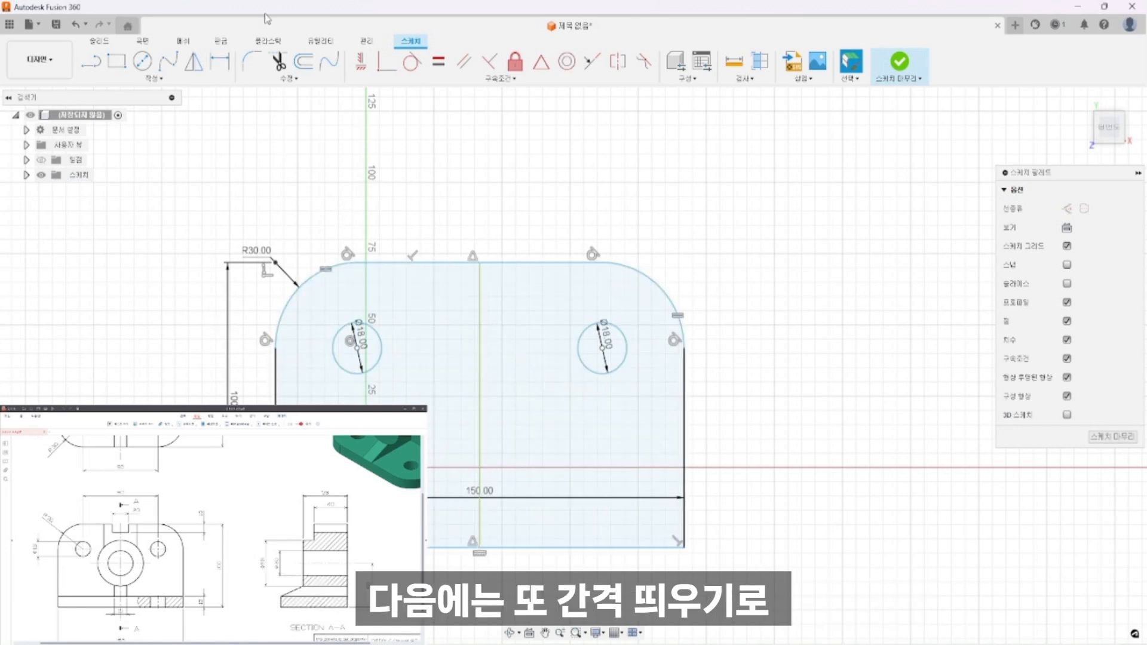
{"action": "key", "text": "o"}
{"action": "left_click", "coordinate": [530, 265]}
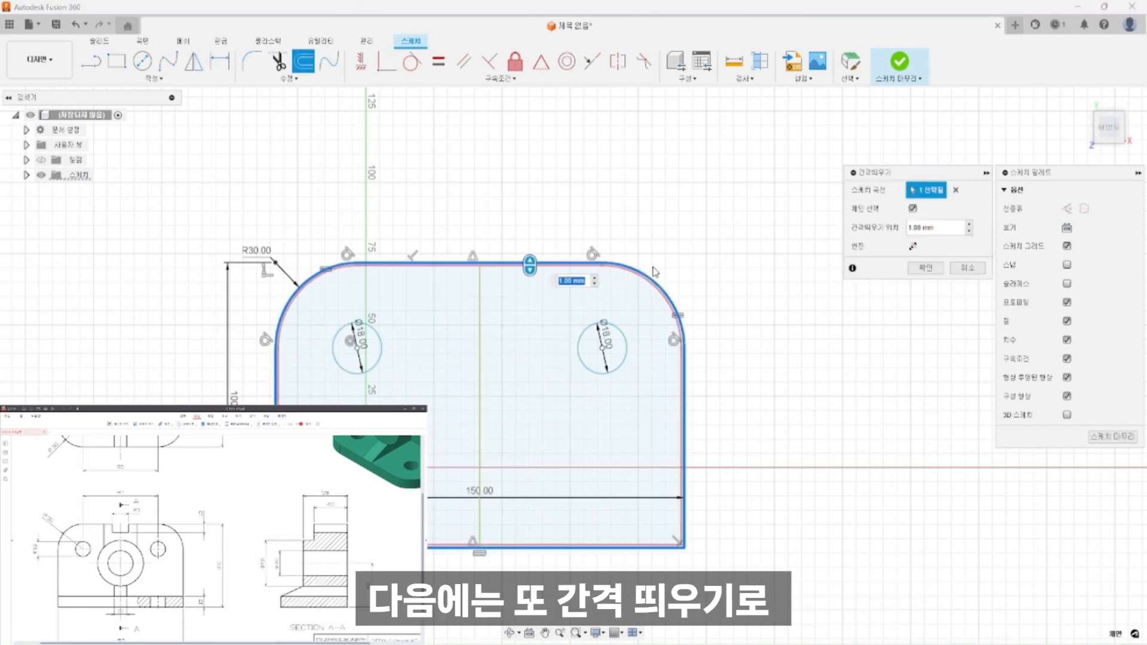
{"action": "key", "text": "Return"}
Step: Offset only the profile's straight top edge 10 mm downward, without chain selection
{"action": "key", "text": "o"}
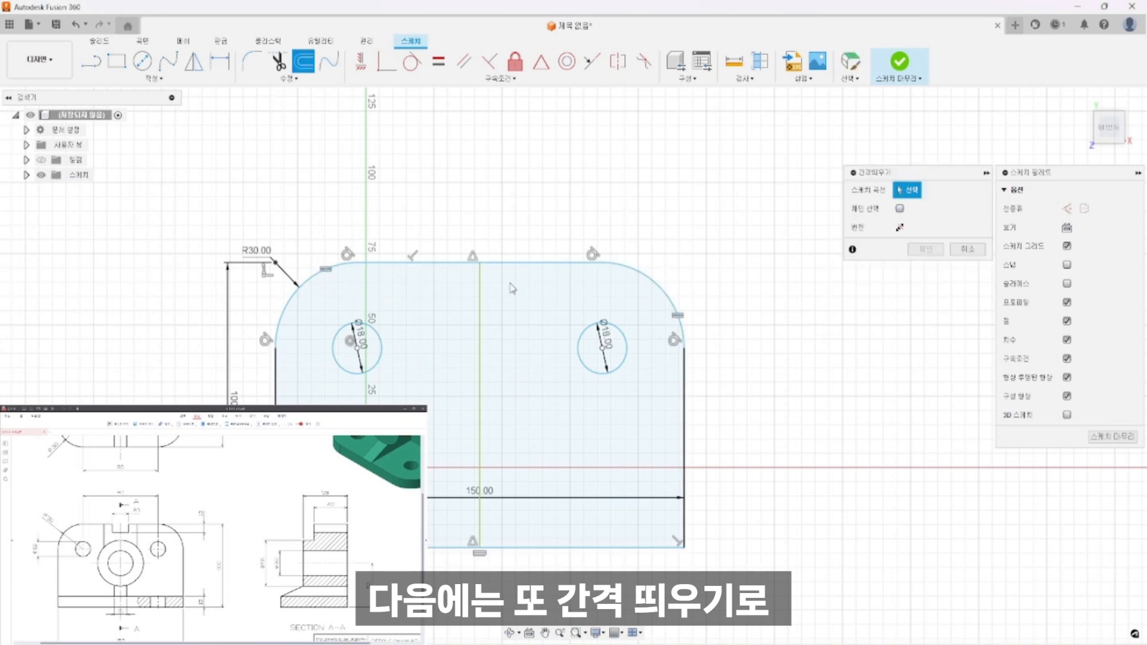
{"action": "left_click", "coordinate": [502, 262]}
{"action": "left_click_drag", "start_coordinate": [502, 262], "coordinate": [502, 318]}
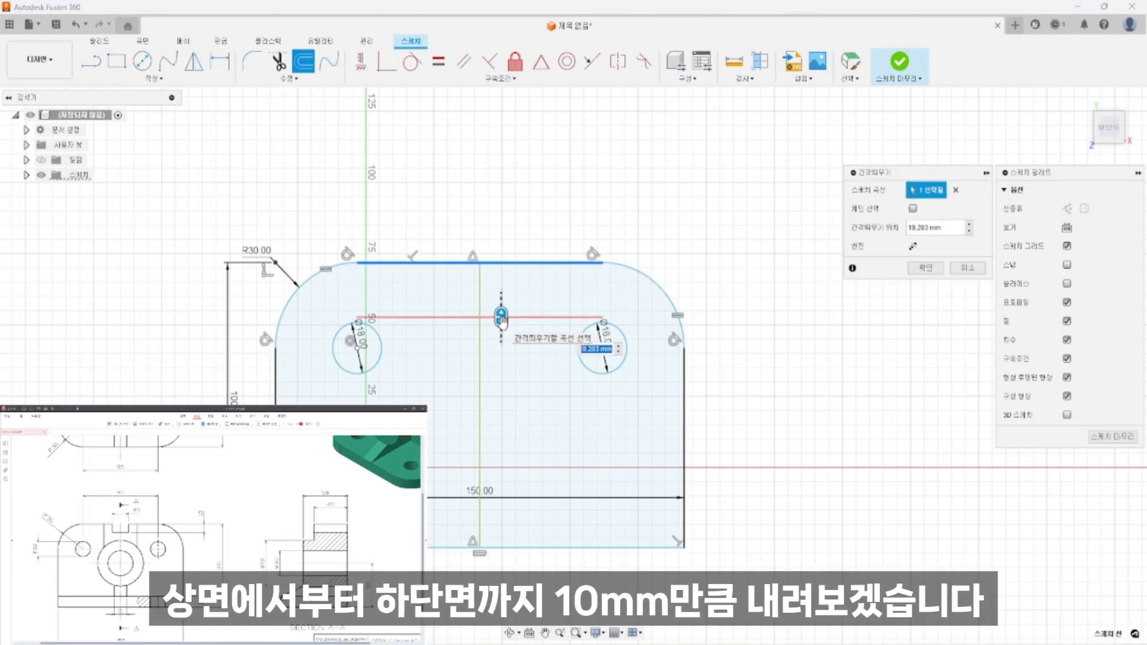
{"action": "key", "text": "Return"}
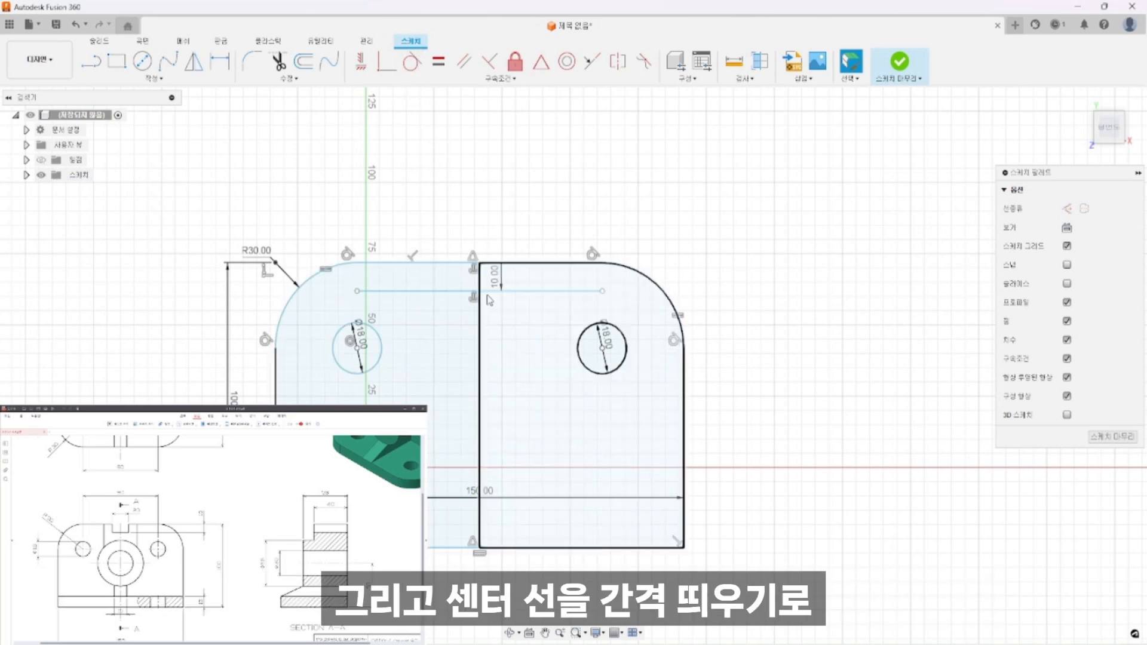
Step: Offset the vertical center line 10 mm to both sides
{"action": "left_click", "coordinate": [304, 61]}
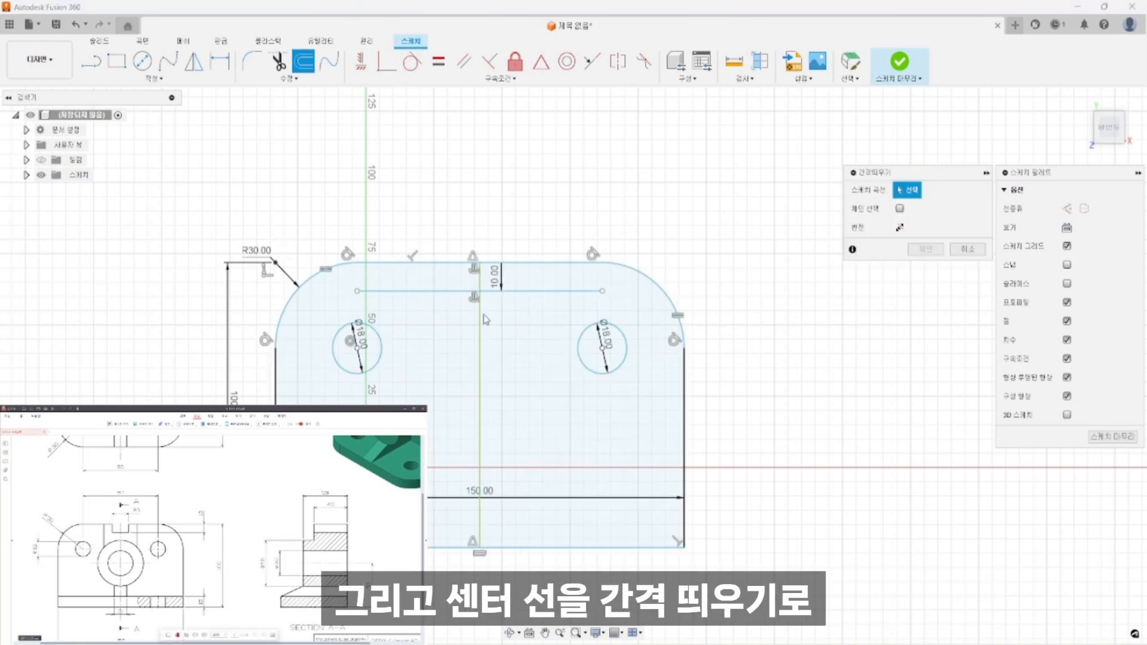
{"action": "left_click", "coordinate": [482, 324]}
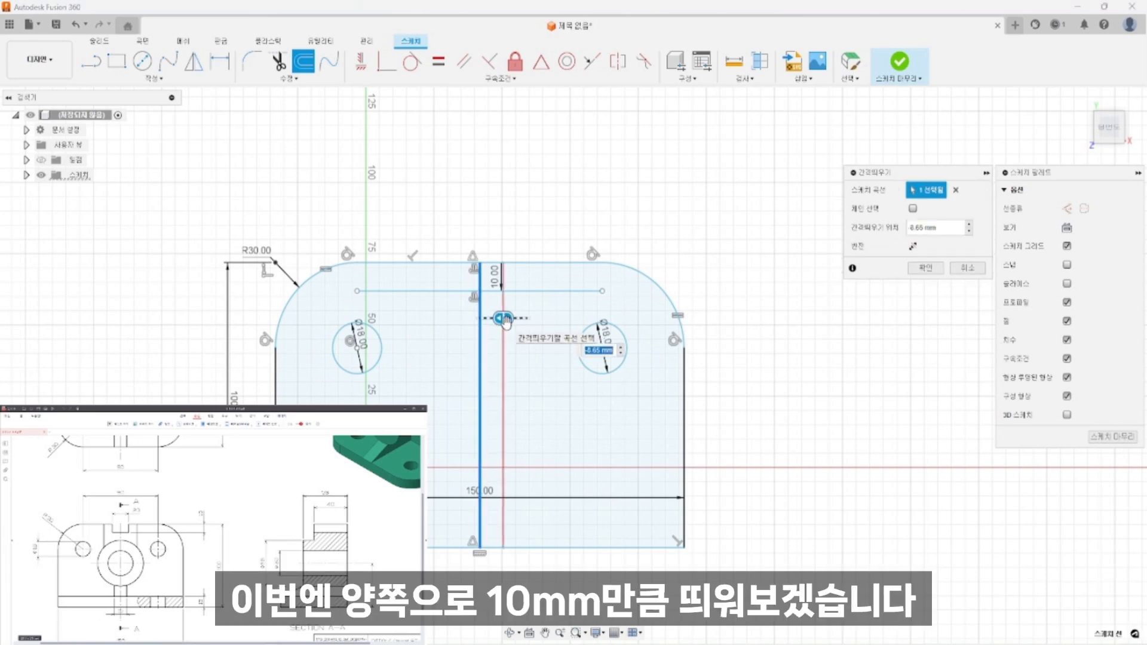
{"action": "key", "text": "Return"}
{"action": "left_click", "coordinate": [303, 60]}
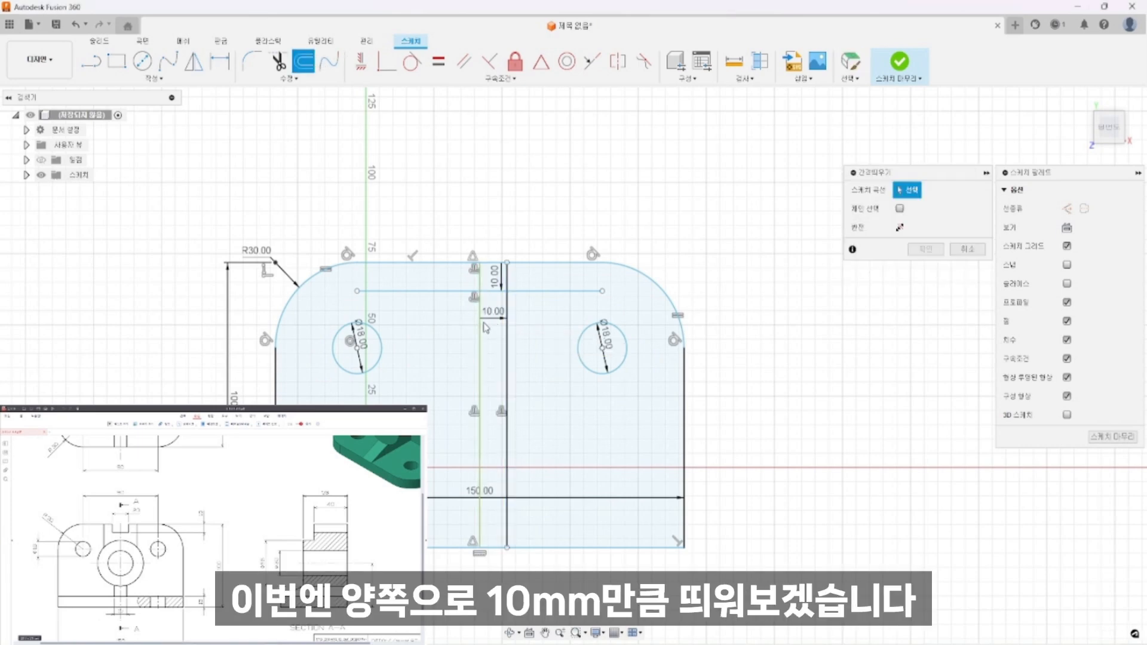
{"action": "left_click", "coordinate": [481, 346]}
{"action": "left_click_drag", "start_coordinate": [482, 349], "coordinate": [467, 346]}
{"action": "key", "text": "Return"}
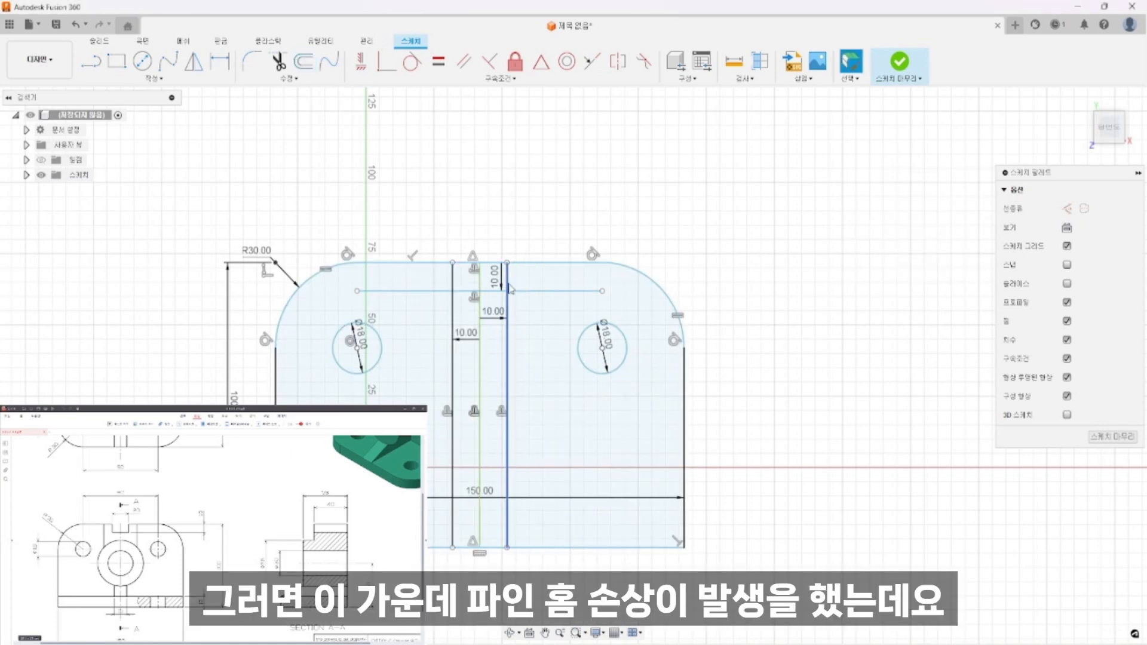
Step: Trim the offset lines and the top edge into a centered notch 20 mm wide and 10 mm deep
{"action": "left_click", "coordinate": [278, 61]}
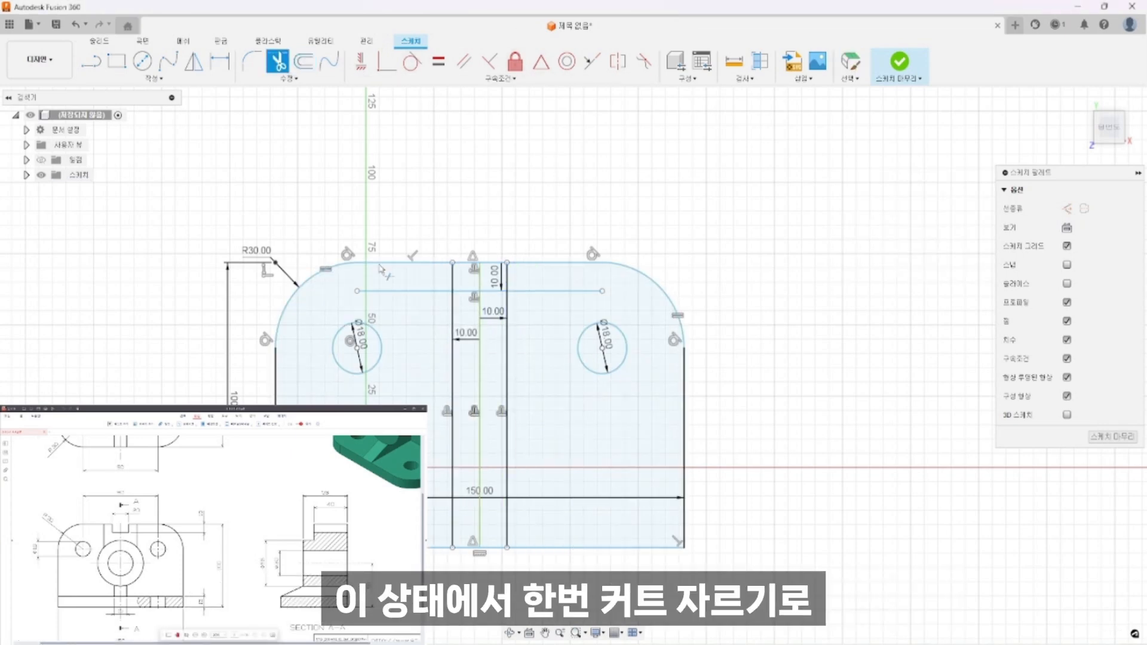
{"action": "left_click", "coordinate": [396, 292]}
{"action": "left_click", "coordinate": [580, 291]}
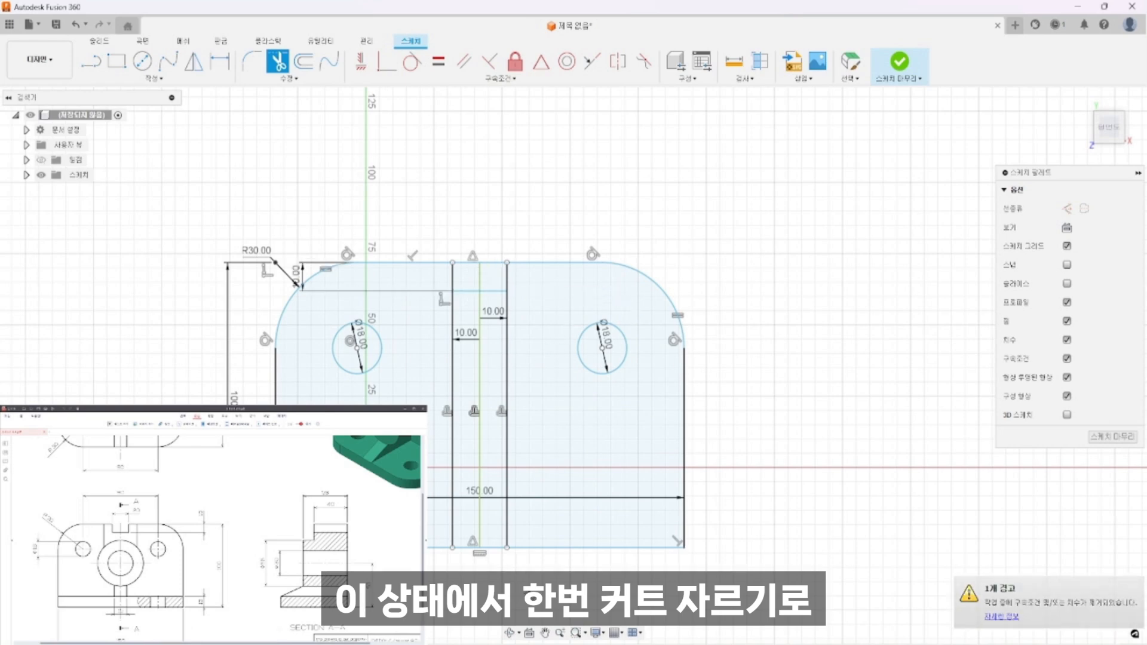
{"action": "left_click", "coordinate": [507, 520]}
{"action": "left_click", "coordinate": [453, 511]}
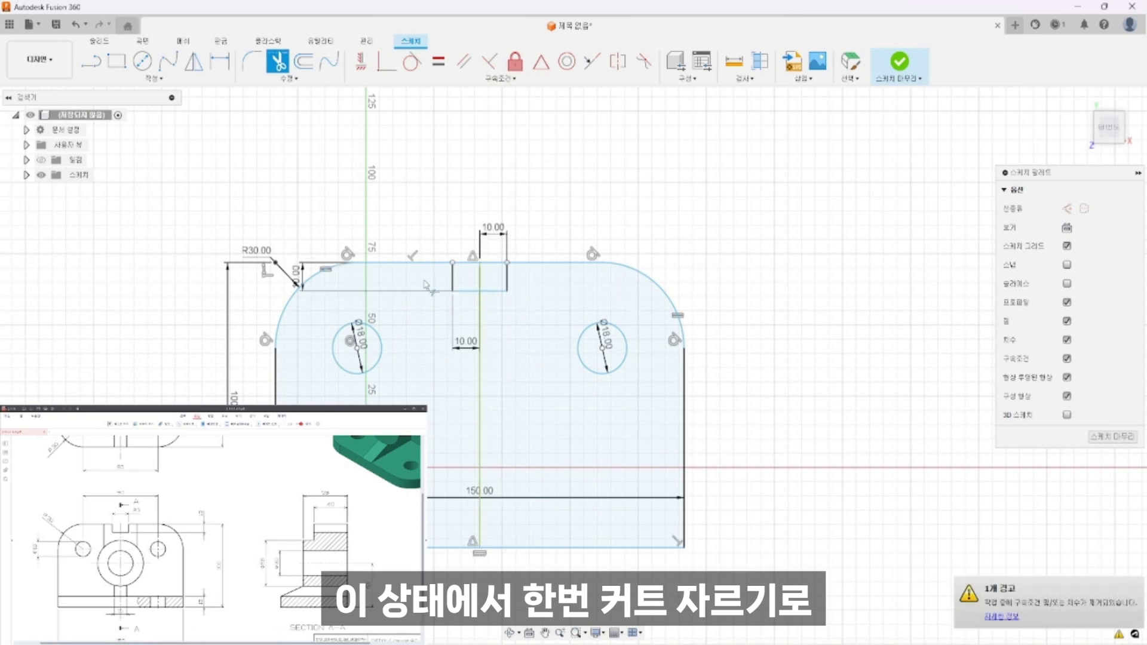
{"action": "left_click", "coordinate": [481, 266]}
{"action": "left_click", "coordinate": [480, 269]}
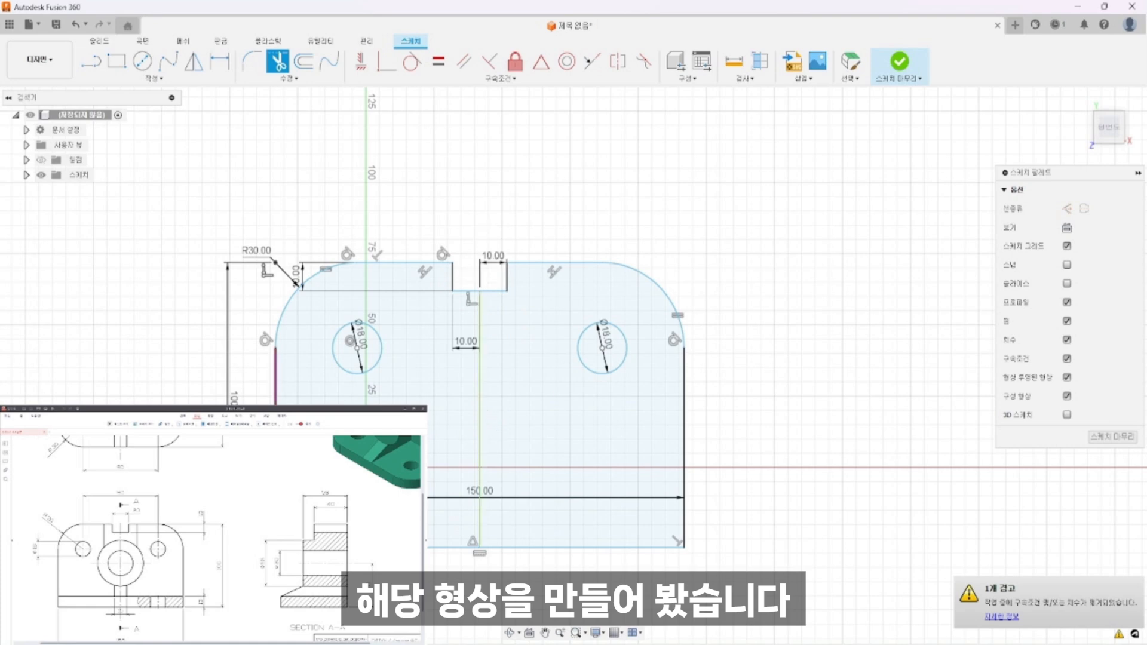
Step: Offset the profile's bottom edge 53 mm upward
{"action": "scroll", "coordinate": [556, 420], "scroll_direction": "up", "scroll_amount": 2}
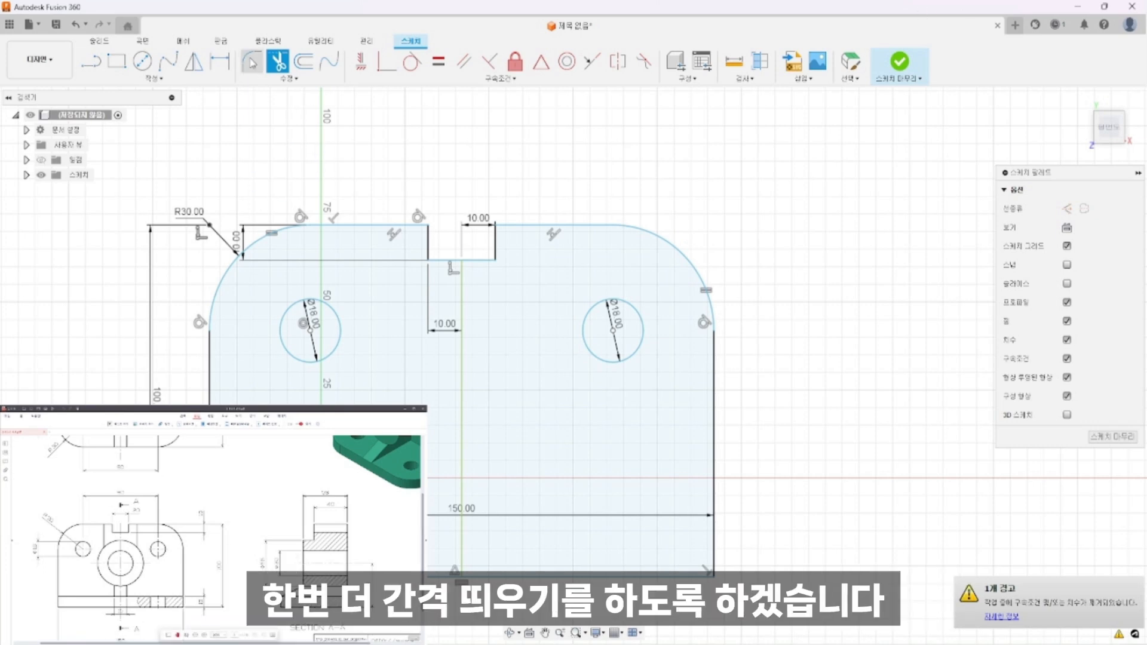
{"action": "left_click", "coordinate": [303, 60]}
{"action": "left_click", "coordinate": [534, 576]}
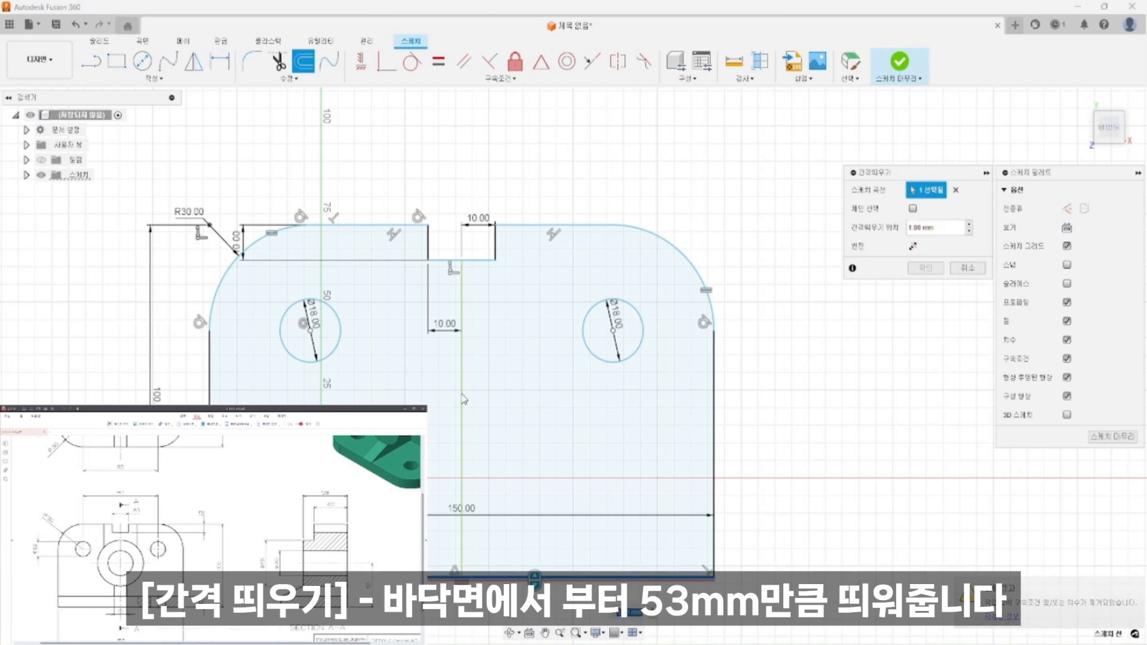
{"action": "type", "text": "53"}
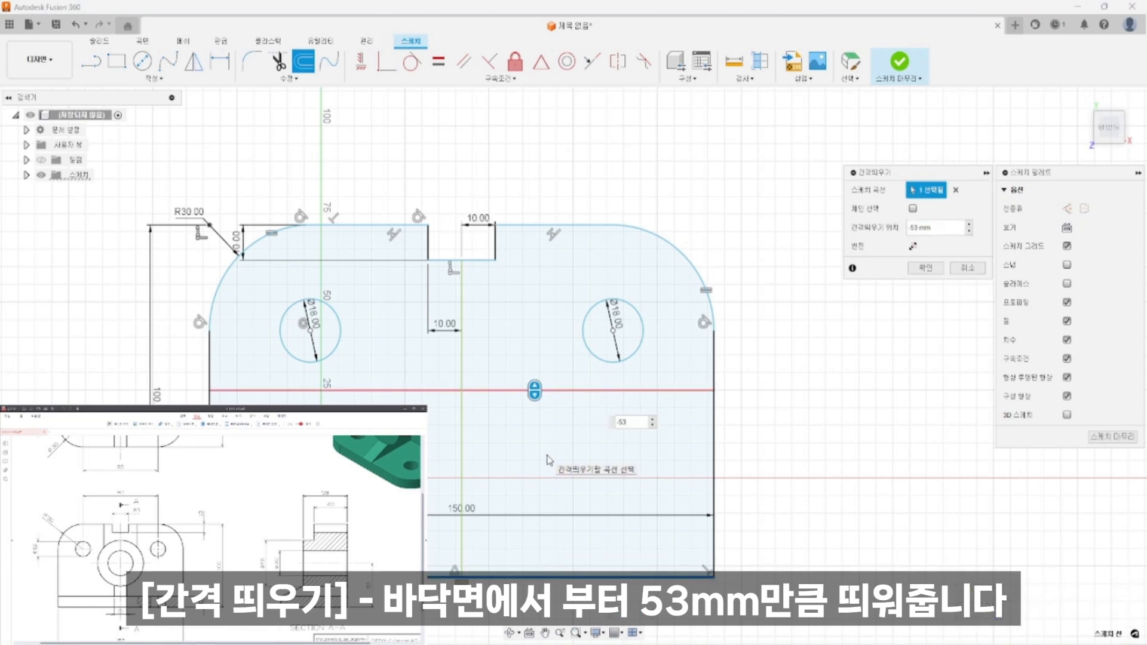
{"action": "key", "text": "Return"}
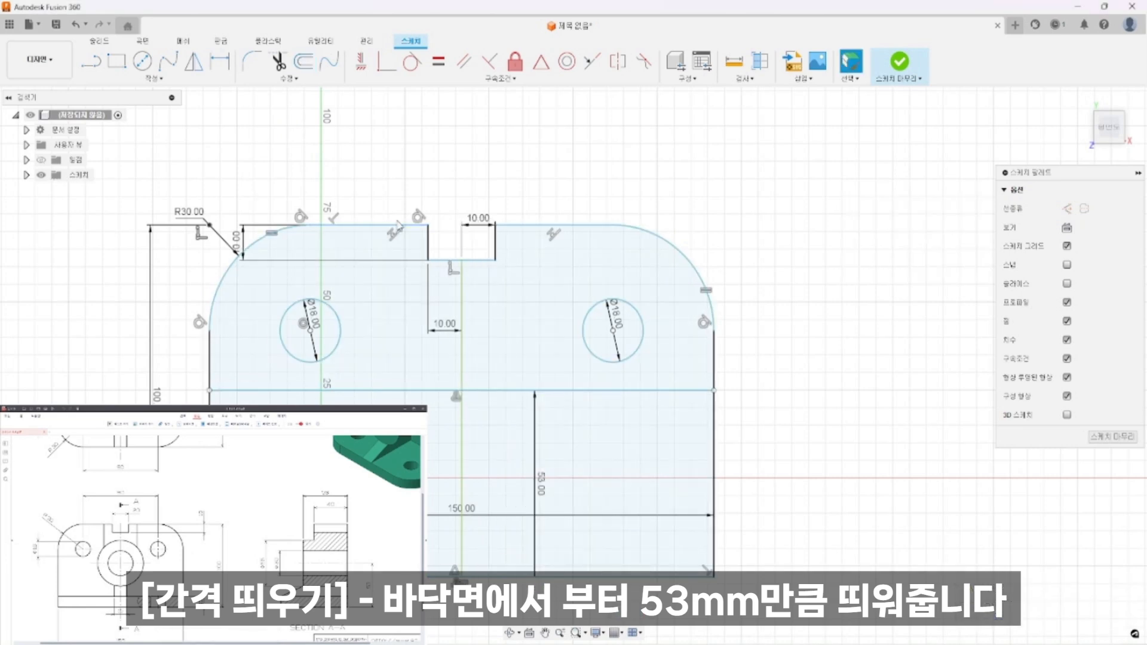
Step: Draw a 30 mm diameter circle centered where the 53 mm offset line crosses the vertical center line
{"action": "key", "text": "c"}
{"action": "left_click", "coordinate": [461, 390]}
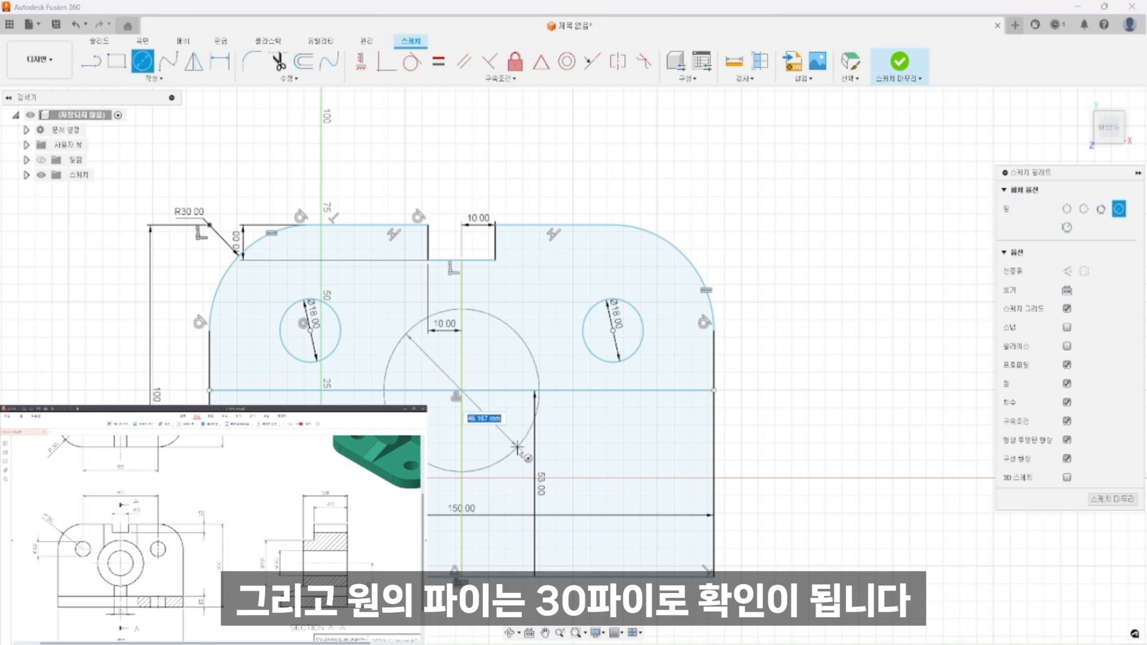
{"action": "type", "text": "30"}
{"action": "key", "text": "Return"}
{"action": "key", "text": "Escape"}
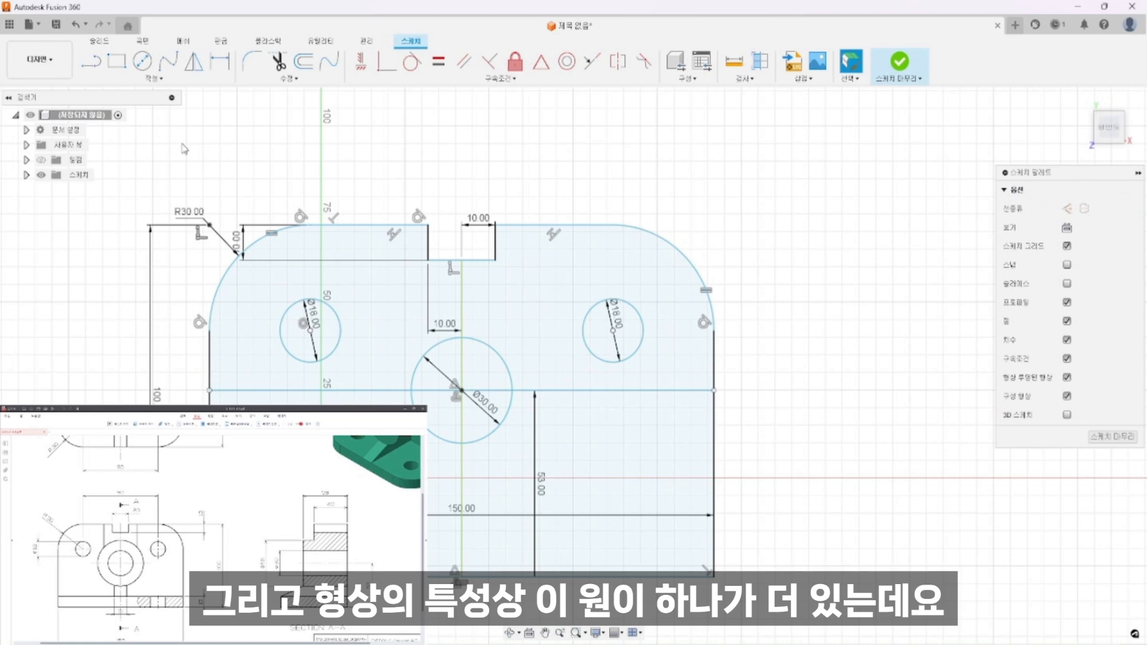
Step: Draw a 55 mm diameter circle concentric with the 30 mm circle and remove the horizontal 53 mm offset line
{"action": "key", "text": "c"}
{"action": "left_click", "coordinate": [462, 391]}
{"action": "type", "text": "55"}
{"action": "key", "text": "Return"}
{"action": "key", "text": "Escape"}
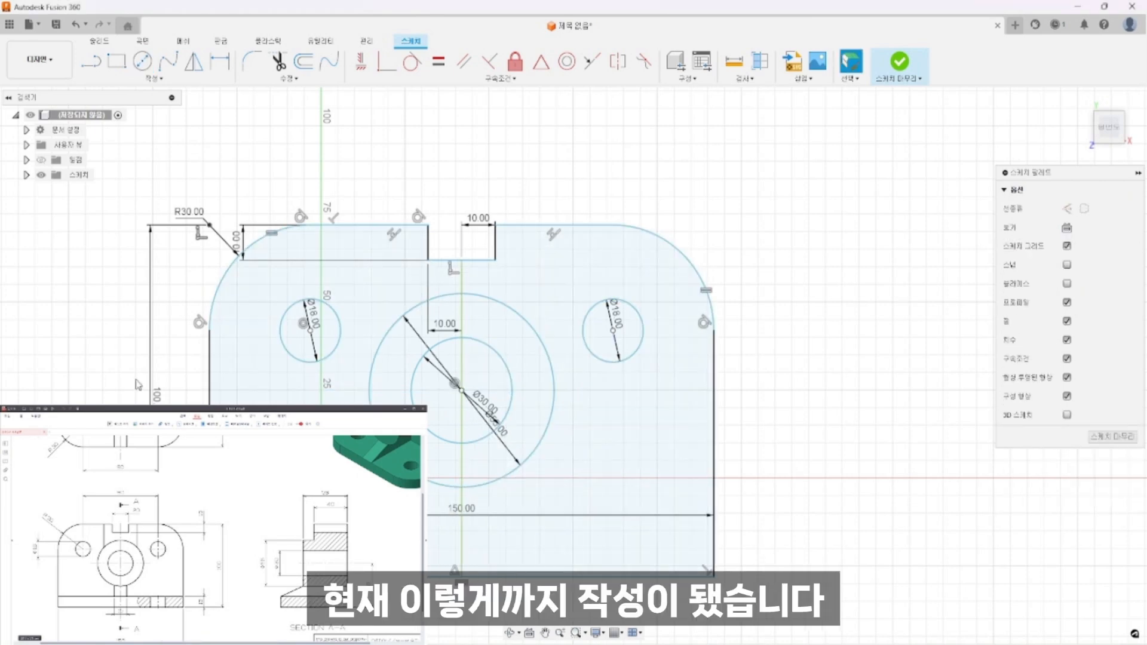
Step: Hide the sketch dimensions and offset the profile's bottom edge 13 mm upward
{"action": "left_click", "coordinate": [1067, 339]}
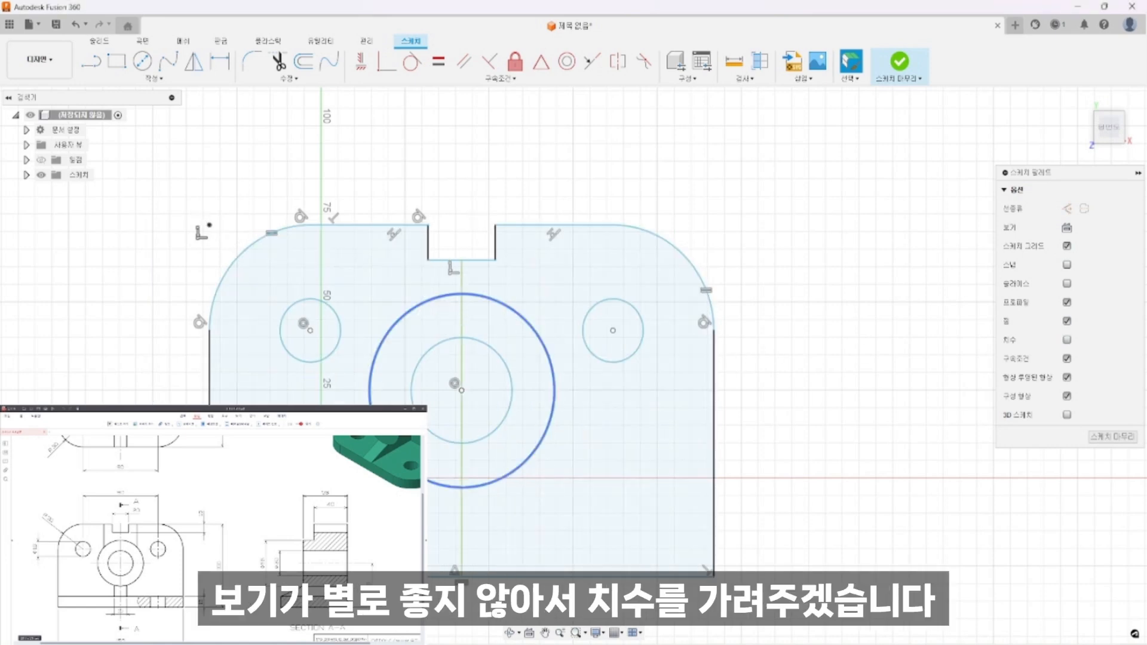
{"action": "key", "text": "o"}
{"action": "left_click", "coordinate": [608, 577]}
{"action": "left_click", "coordinate": [607, 577]}
{"action": "left_click", "coordinate": [607, 577]}
{"action": "left_click_drag", "start_coordinate": [608, 574], "coordinate": [609, 520]}
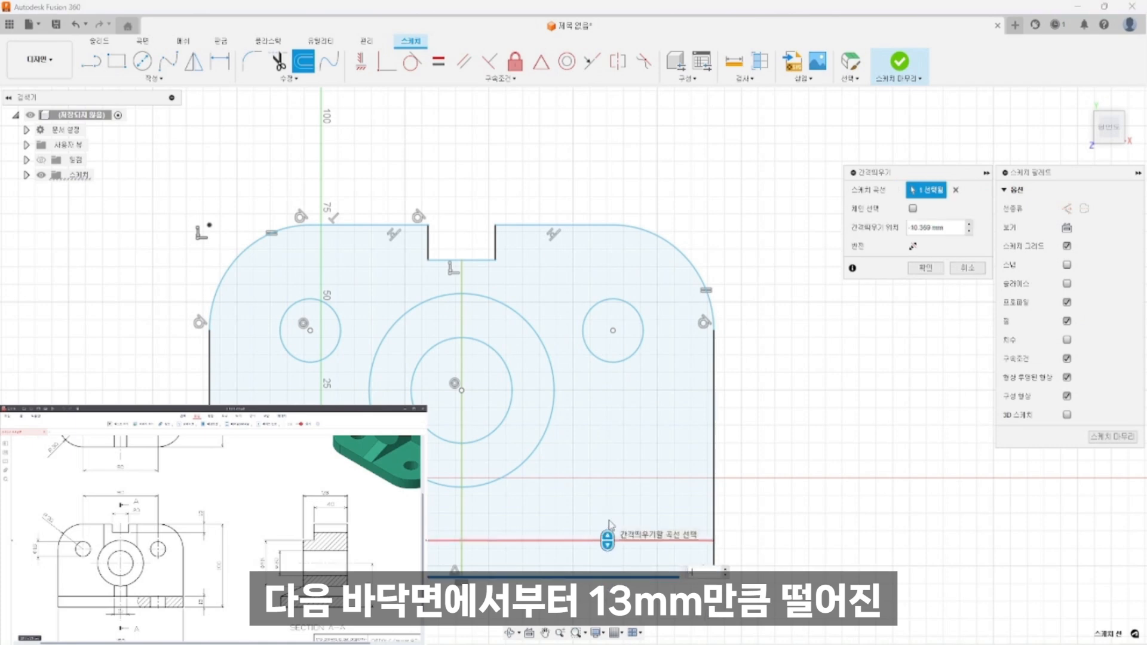
{"action": "key", "text": "Return"}
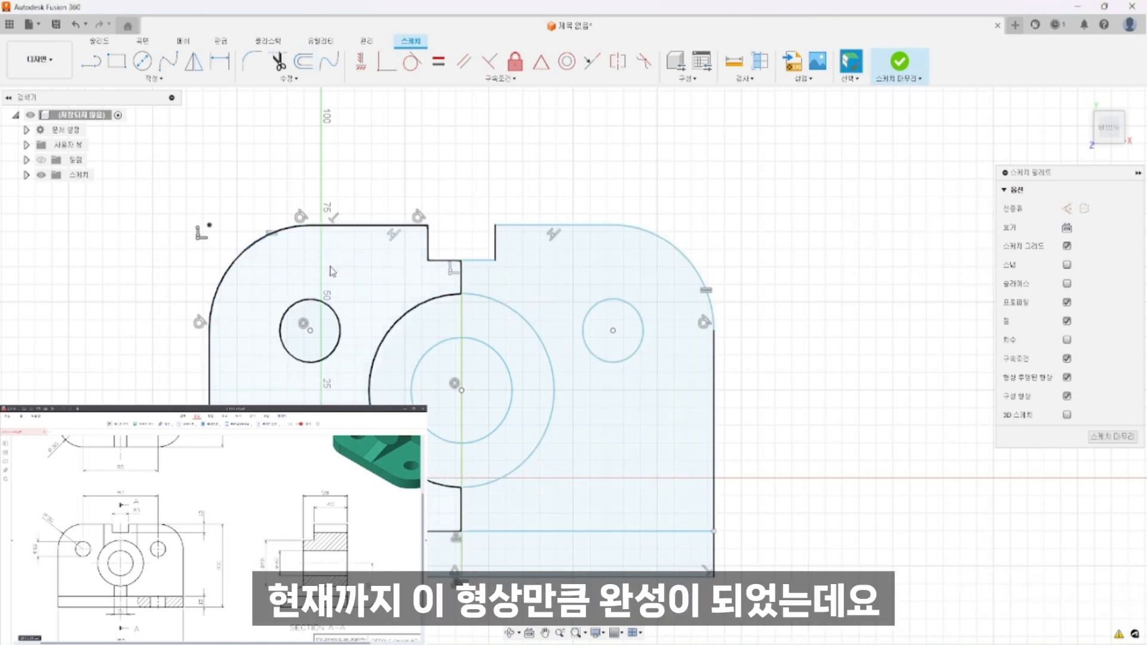
Step: Turn off the sketch profile shading and offset the vertical center line 7.5 mm to both sides
{"action": "left_click", "coordinate": [1067, 302]}
{"action": "mouse_move", "coordinate": [524, 453]}
{"action": "middle_mouse_down"}
{"action": "mouse_move", "coordinate": [573, 389]}
{"action": "mouse_move", "coordinate": [517, 390]}
{"action": "middle_mouse_up"}
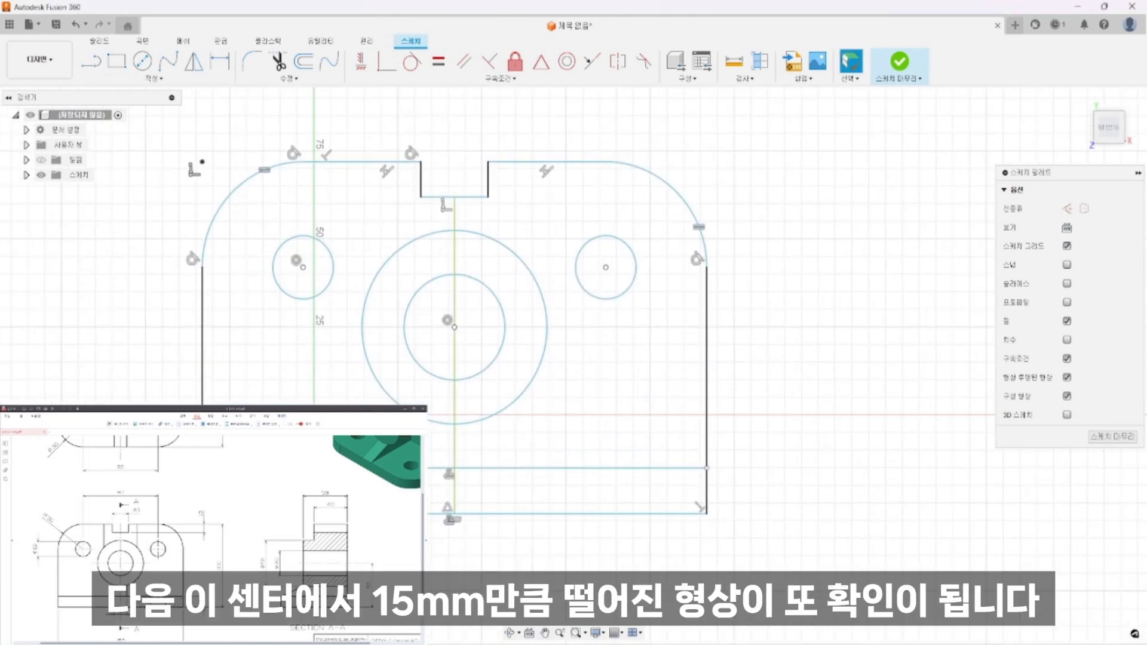
{"action": "left_click", "coordinate": [304, 60]}
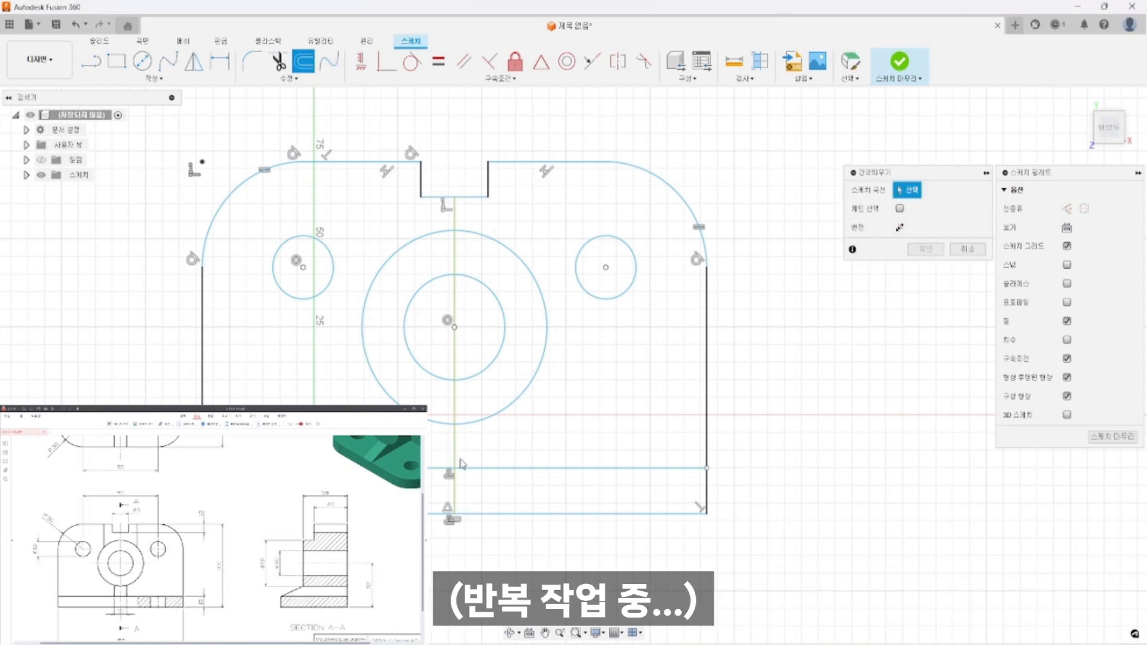
{"action": "left_click", "coordinate": [455, 455]}
{"action": "left_click_drag", "start_coordinate": [458, 455], "coordinate": [471, 455]}
{"action": "type", "text": "75"}
{"action": "key", "text": "BackSpace"}
{"action": "type", "text": ".5"}
{"action": "key", "text": "Return"}
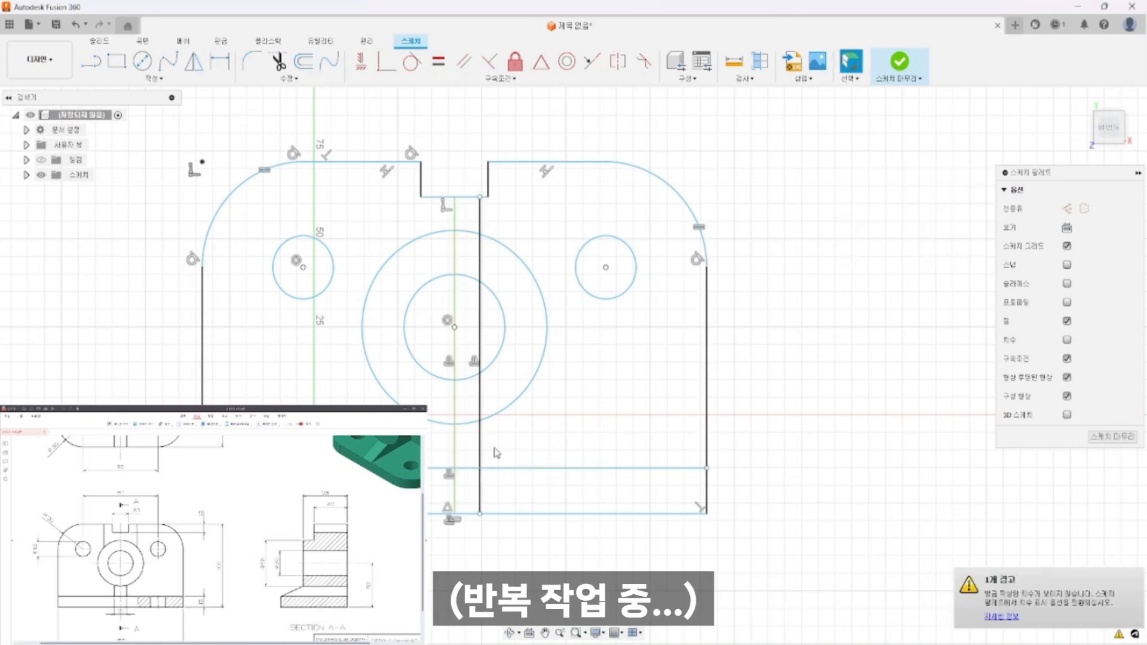
{"action": "left_click", "coordinate": [304, 61]}
{"action": "left_click", "coordinate": [455, 460]}
{"action": "type", "text": "-7.5"}
{"action": "key", "text": "Return"}
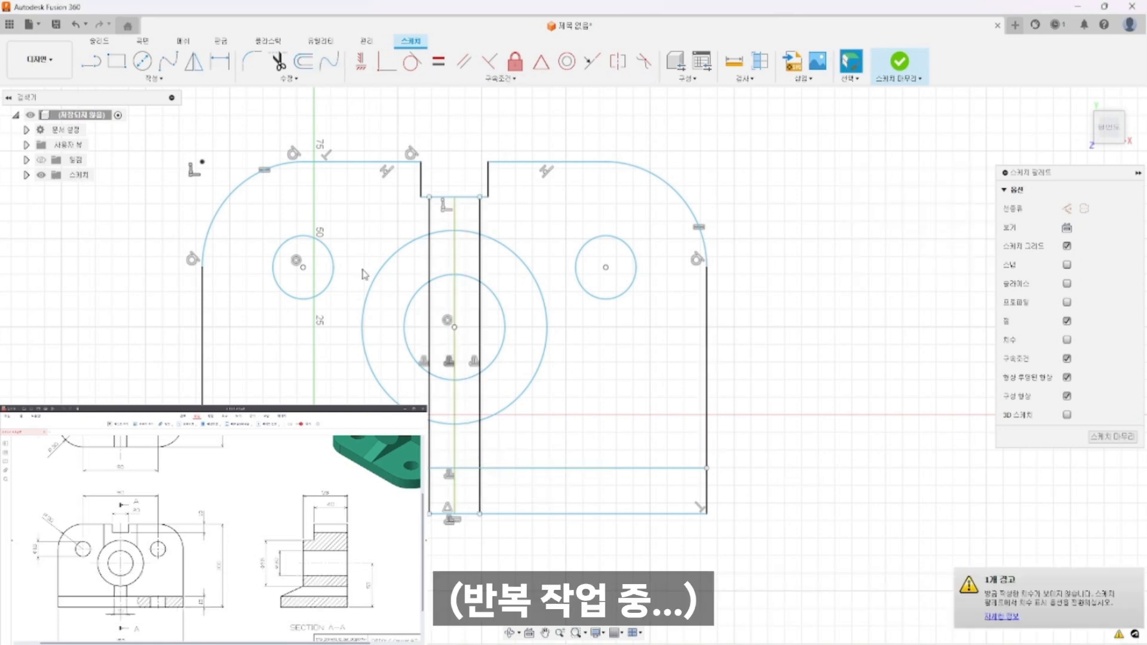
Step: Trim away the parts of both 7.5 mm offset lines between the notch and the lower arc of the 55 mm circle
{"action": "left_click", "coordinate": [285, 66]}
{"action": "left_click", "coordinate": [480, 217]}
{"action": "left_click", "coordinate": [429, 216]}
{"action": "left_click", "coordinate": [480, 257]}
{"action": "left_click", "coordinate": [429, 261]}
{"action": "left_click", "coordinate": [480, 317]}
{"action": "left_click", "coordinate": [429, 327]}
{"action": "left_click", "coordinate": [480, 397]}
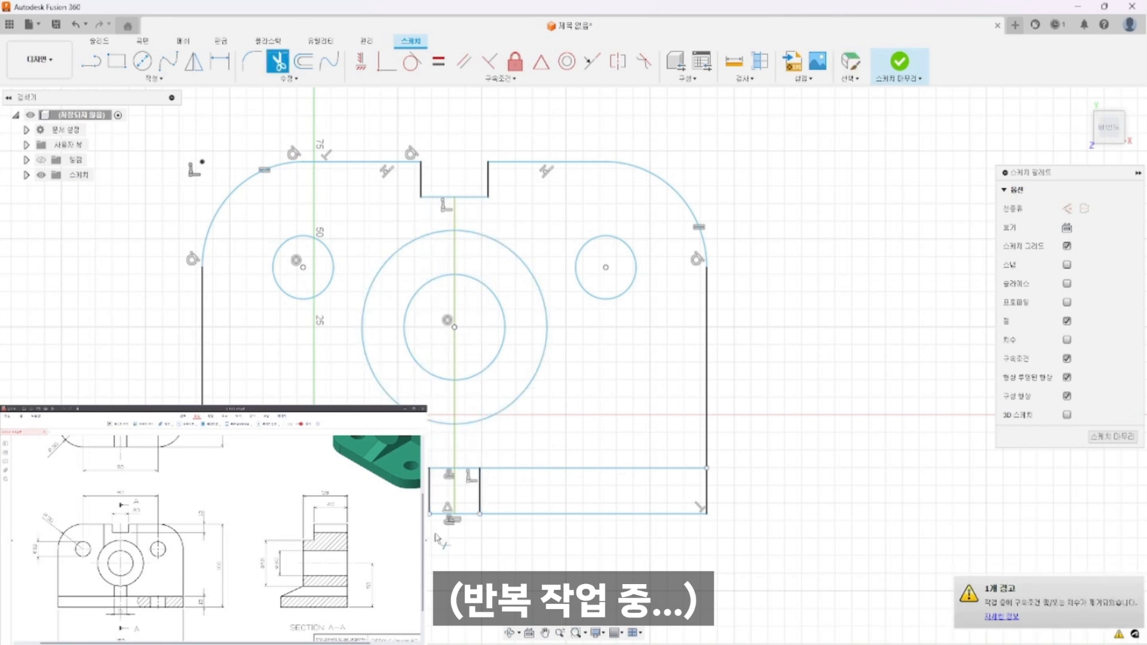
{"action": "key", "text": "Escape"}
{"action": "key", "text": "ctrl+z"}
{"action": "key", "text": "ctrl+z"}
Step: Trim off the parts of the two rib lines between the 13 mm offset line and the bottom edge
{"action": "left_click", "coordinate": [275, 63]}
{"action": "left_click", "coordinate": [480, 492]}
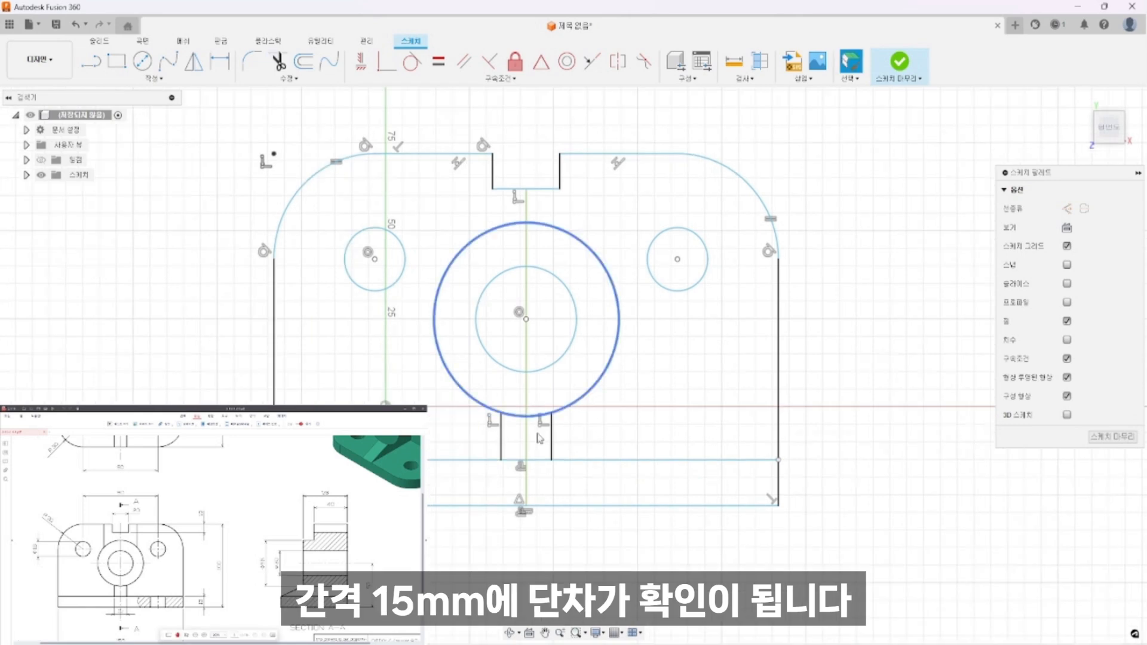
{"action": "middle_click_drag", "start_coordinate": [687, 479], "coordinate": [615, 474]}
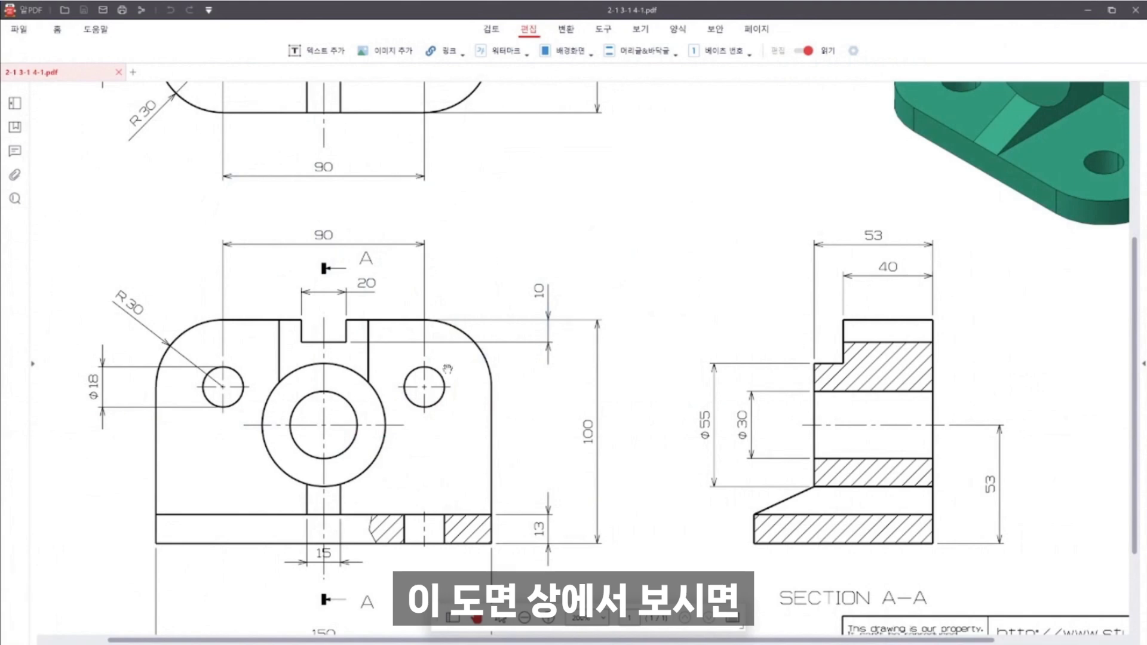
Step: Switch to the PDF drawing and examine the sectioned hole in the base plate against the front, top and isometric views
{"action": "scroll", "coordinate": [348, 334], "scroll_direction": "up", "scroll_amount": 5, "text": "ctrl"}
{"action": "scroll", "coordinate": [438, 510], "scroll_direction": "down", "scroll_amount": 5}
{"action": "scroll", "coordinate": [448, 412], "scroll_direction": "up", "scroll_amount": 2, "text": "ctrl"}
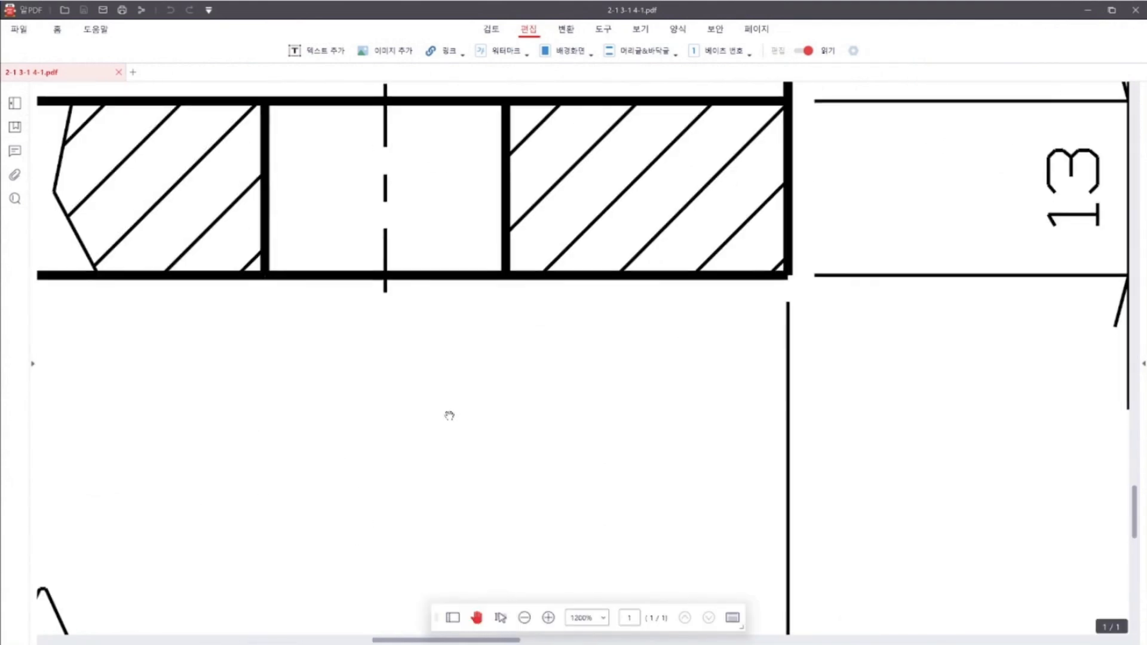
{"action": "scroll", "coordinate": [367, 381], "scroll_direction": "down", "scroll_amount": 4, "text": "ctrl"}
{"action": "scroll", "coordinate": [372, 353], "scroll_direction": "down", "scroll_amount": 2, "text": "ctrl"}
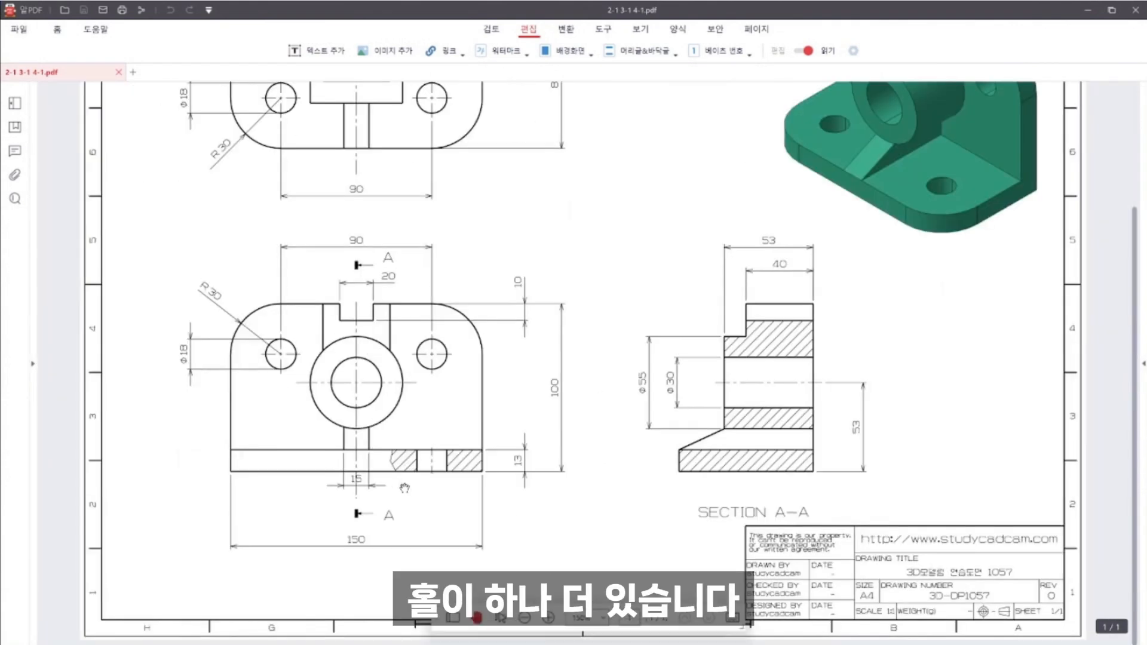
{"action": "scroll", "coordinate": [400, 486], "scroll_direction": "up", "scroll_amount": 1}
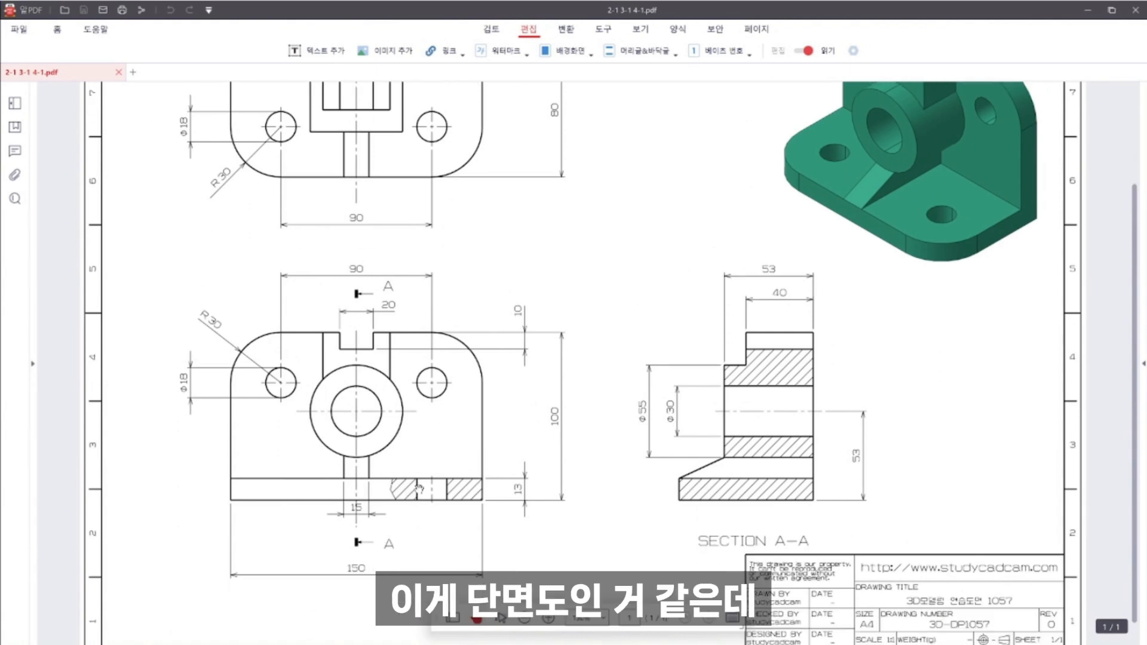
{"action": "scroll", "coordinate": [462, 536], "scroll_direction": "up", "scroll_amount": 2}
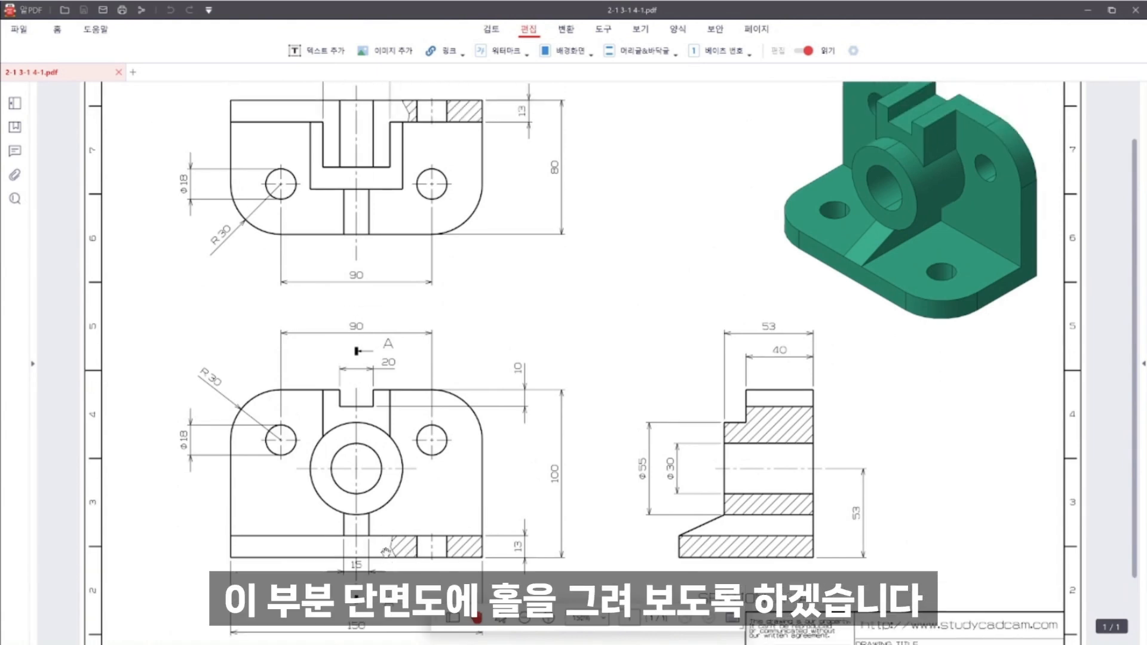
{"action": "scroll", "coordinate": [385, 554], "scroll_direction": "up", "scroll_amount": 3}
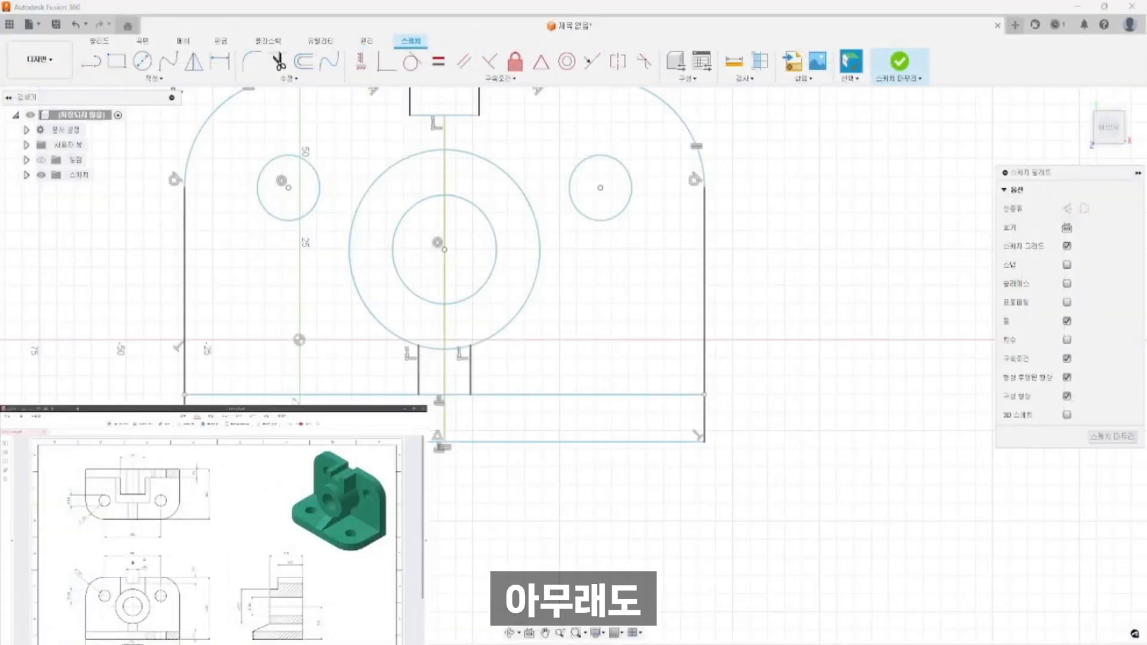
Step: Back in Fusion 360, draw a vertical line from the right 18 mm circle's center down past the profile's bottom edge
{"action": "left_click", "coordinate": [604, 221]}
{"action": "left_click", "coordinate": [592, 320]}
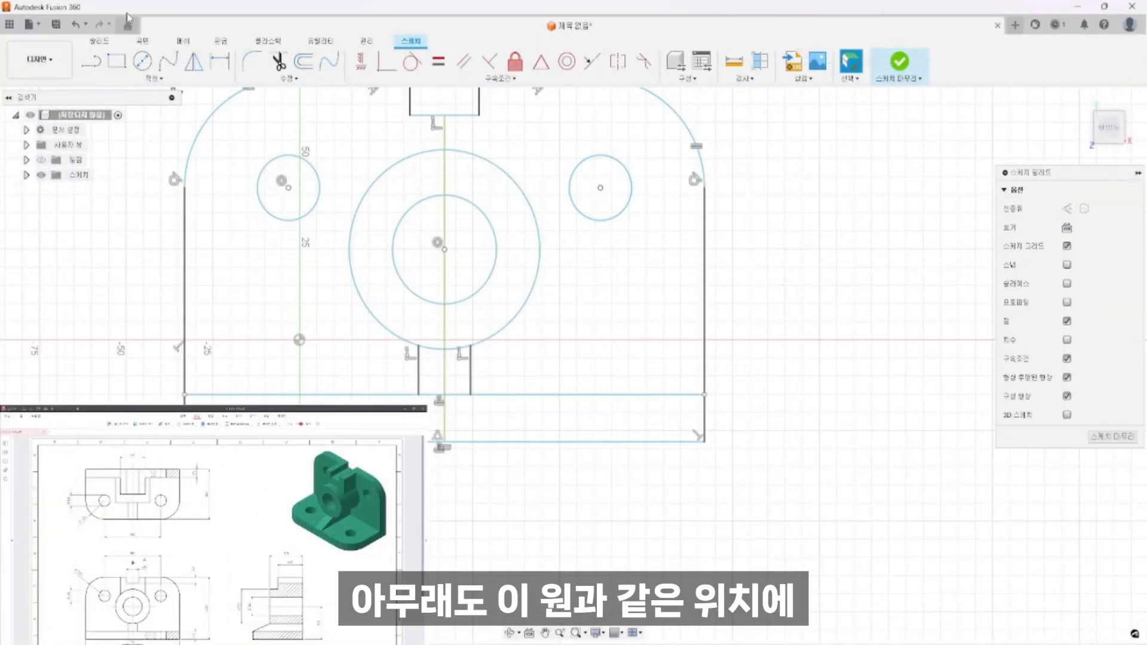
{"action": "left_click", "coordinate": [91, 62]}
{"action": "left_click", "coordinate": [600, 188]}
{"action": "left_click", "coordinate": [601, 488]}
{"action": "key", "text": "Escape"}
Step: Draw vertical lines from the right 18 mm circle's left and right quadrant points down past the bottom edge
{"action": "left_click", "coordinate": [92, 64]}
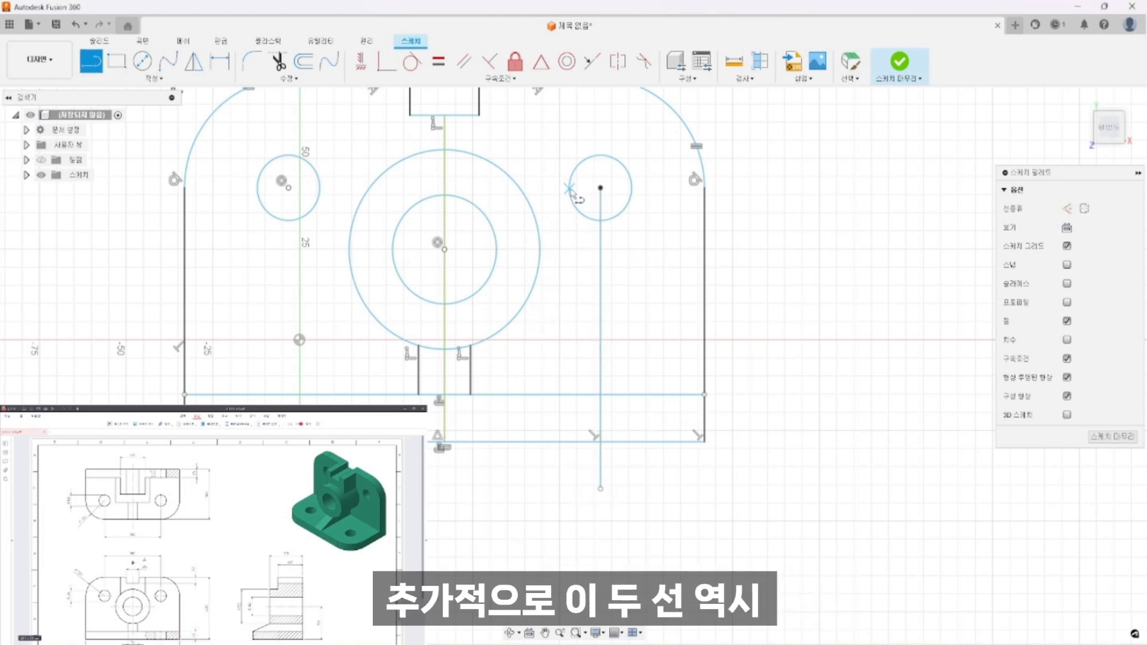
{"action": "left_click", "coordinate": [569, 187]}
{"action": "left_click", "coordinate": [569, 535]}
{"action": "key", "text": "Escape"}
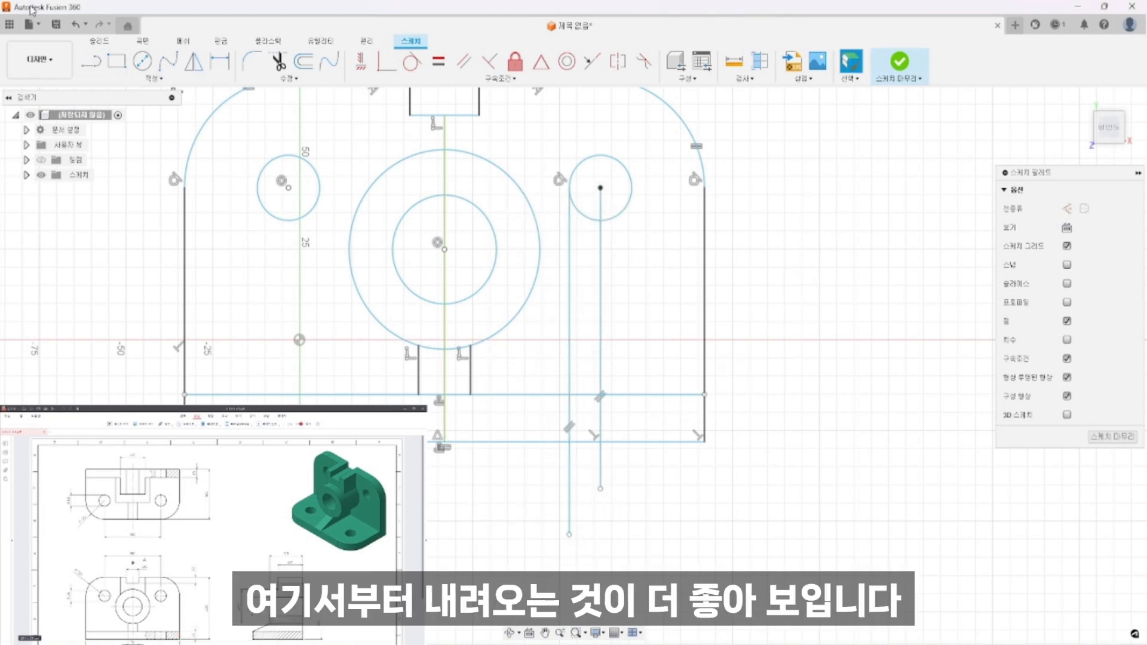
{"action": "left_click", "coordinate": [631, 187]}
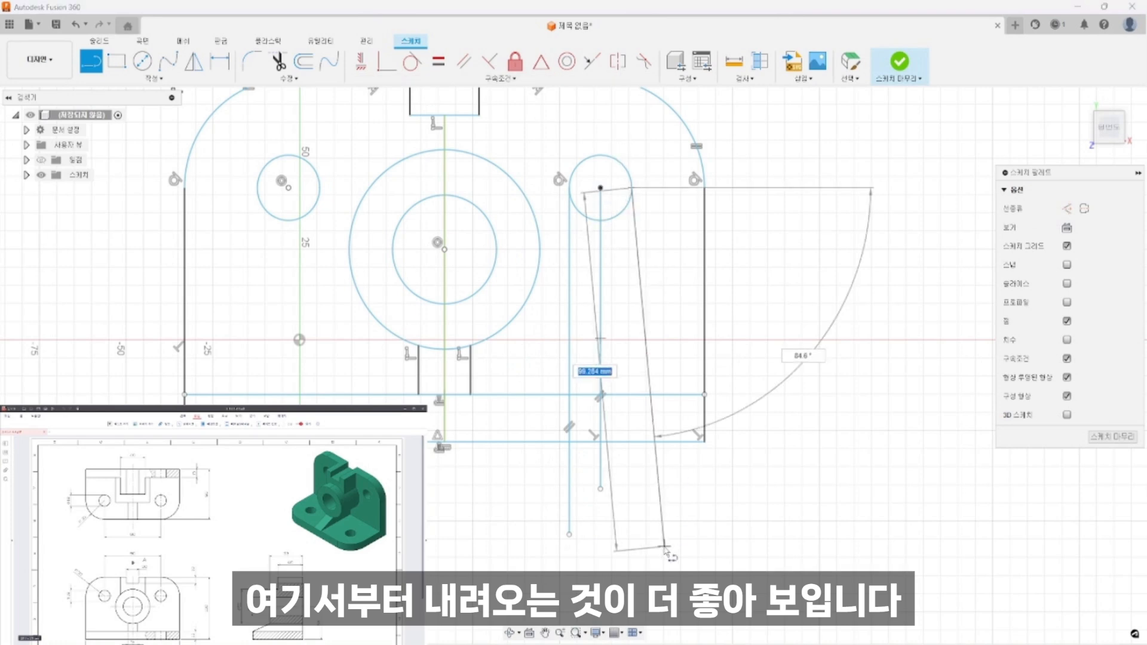
{"action": "left_click", "coordinate": [631, 552]}
{"action": "key", "text": "Escape"}
Step: Trim the three vertical lines from the right 18 mm circle down to the base plate's thickness only
{"action": "key", "text": "t"}
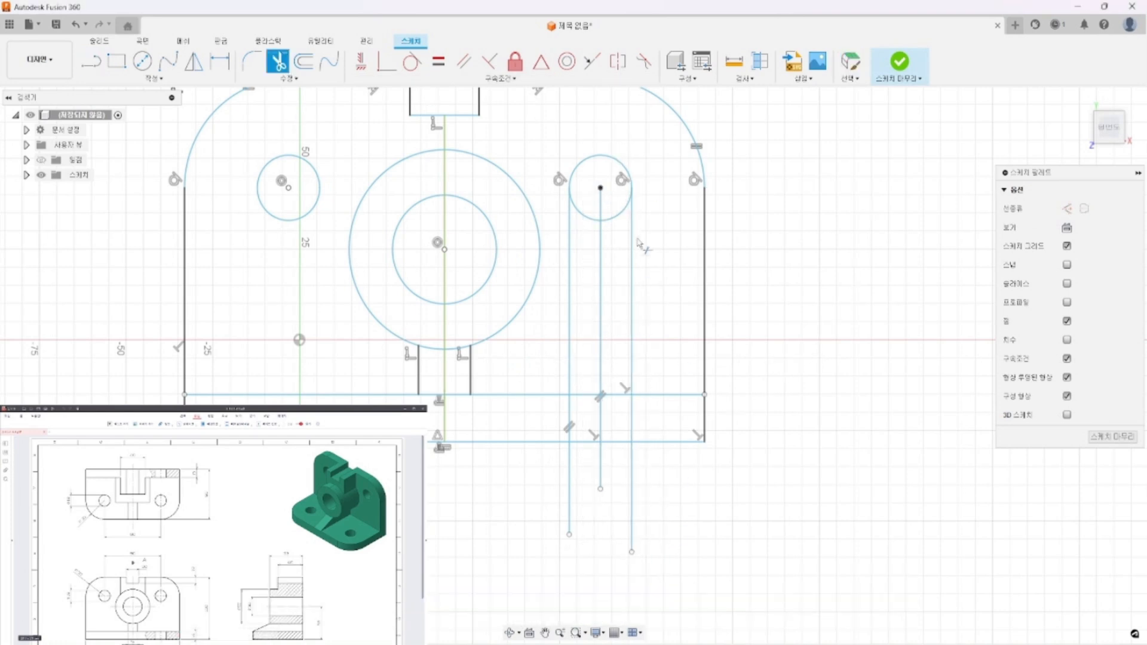
{"action": "left_click", "coordinate": [631, 230]}
{"action": "left_click", "coordinate": [600, 230]}
{"action": "left_click", "coordinate": [569, 232]}
{"action": "left_click", "coordinate": [600, 203]}
{"action": "left_click", "coordinate": [570, 494]}
{"action": "left_click", "coordinate": [600, 477]}
{"action": "left_click", "coordinate": [632, 473]}
{"action": "key", "text": "Escape"}
Step: Delete the remaining center line between the two hole edges in the base plate
{"action": "left_click", "coordinate": [601, 419]}
{"action": "scroll", "coordinate": [577, 420], "scroll_direction": "down", "scroll_amount": 2}
{"action": "middle_click_drag", "start_coordinate": [580, 423], "coordinate": [609, 520]}
{"action": "scroll", "coordinate": [609, 520], "scroll_direction": "up", "scroll_amount": 1}
{"action": "key", "text": "Delete"}
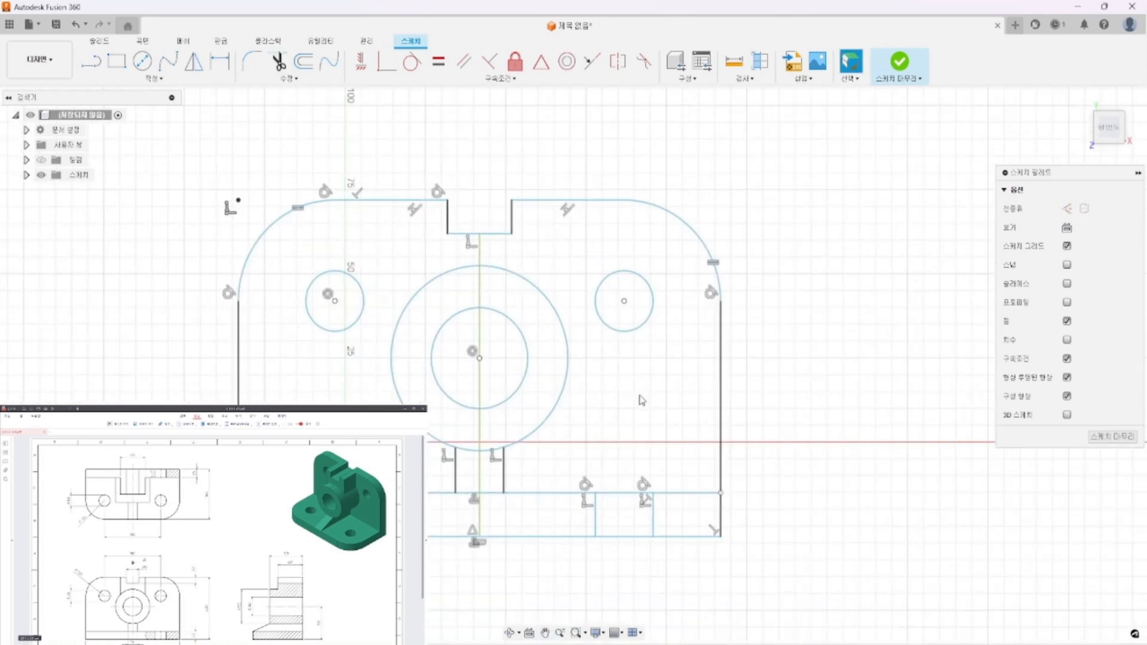
{"action": "middle_click_drag", "start_coordinate": [496, 291], "coordinate": [509, 319]}
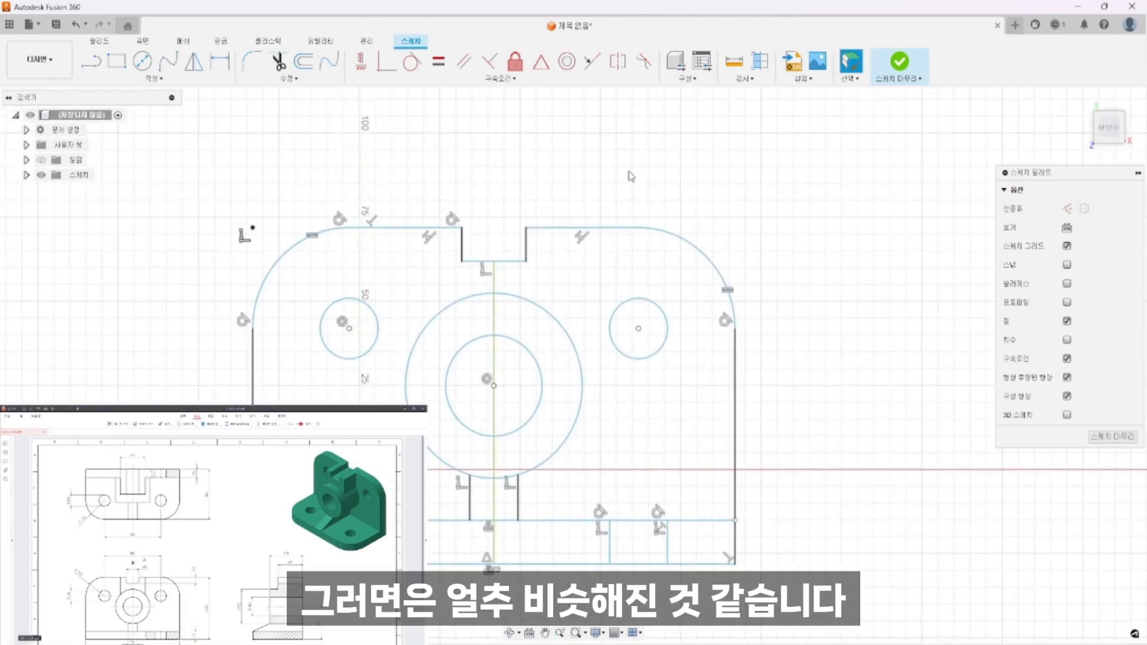
{"action": "scroll", "coordinate": [458, 320], "scroll_direction": "down", "scroll_amount": 1}
{"action": "middle_click_drag", "start_coordinate": [446, 251], "coordinate": [486, 300]}
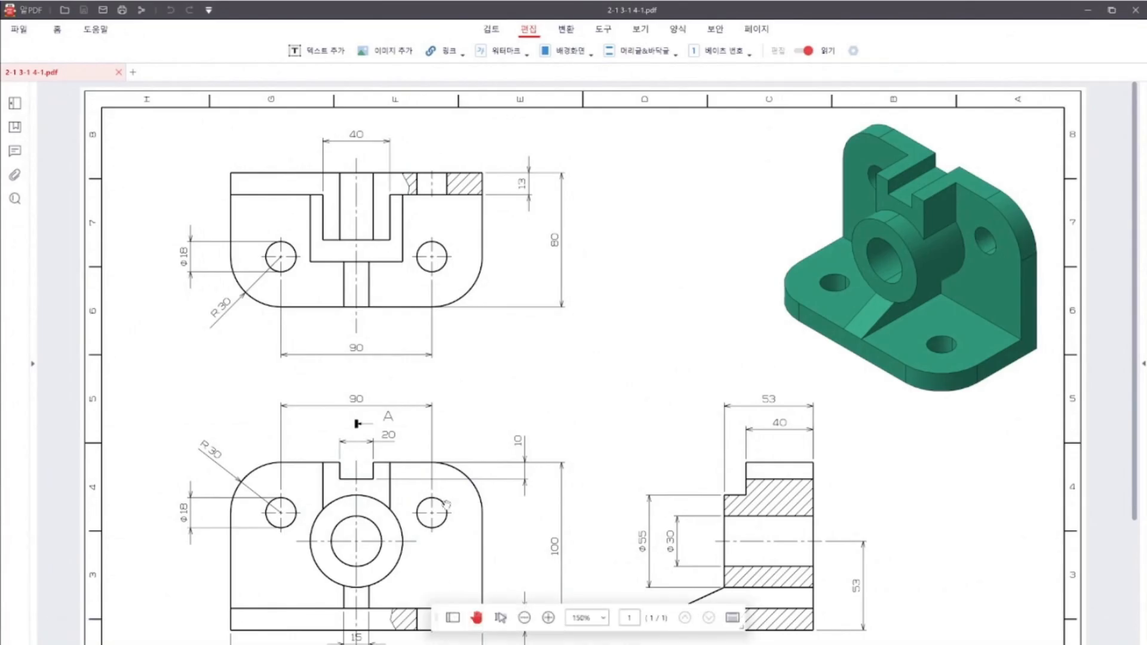
Step: Switch to the PDF drawing and compare the stepped block beside the 20 mm notch in the front and top views
{"action": "scroll", "coordinate": [610, 512], "scroll_direction": "up", "scroll_amount": 5, "text": "ctrl"}
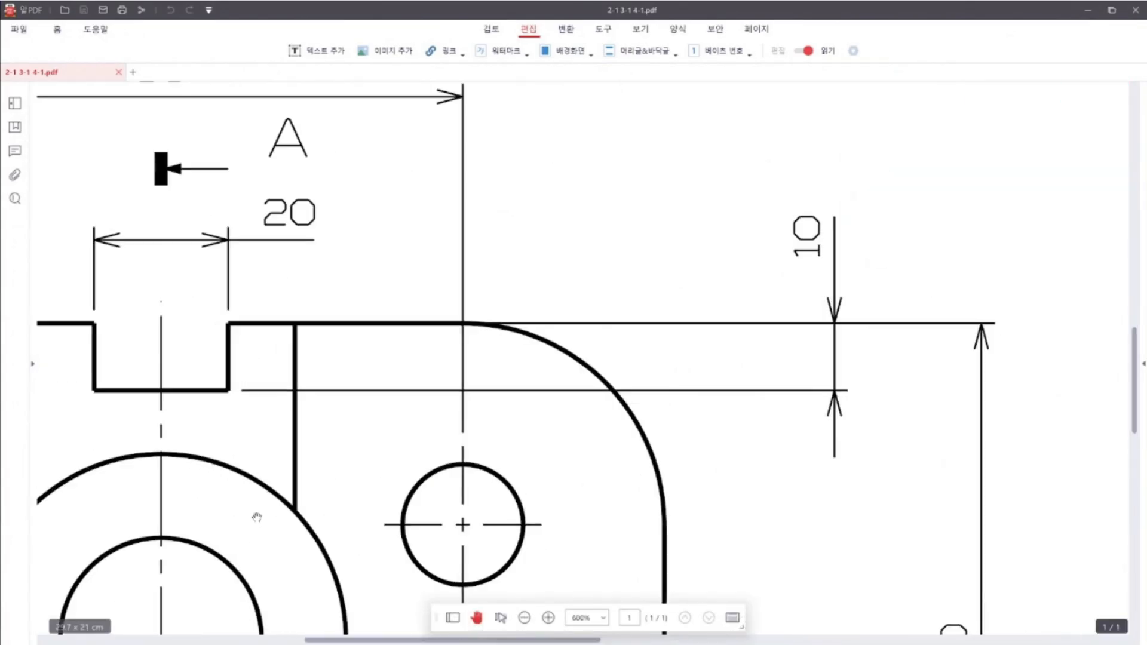
{"action": "scroll", "coordinate": [611, 512], "scroll_direction": "down", "scroll_amount": 2, "text": "ctrl"}
{"action": "scroll", "coordinate": [562, 566], "scroll_direction": "down", "scroll_amount": 1, "text": "ctrl"}
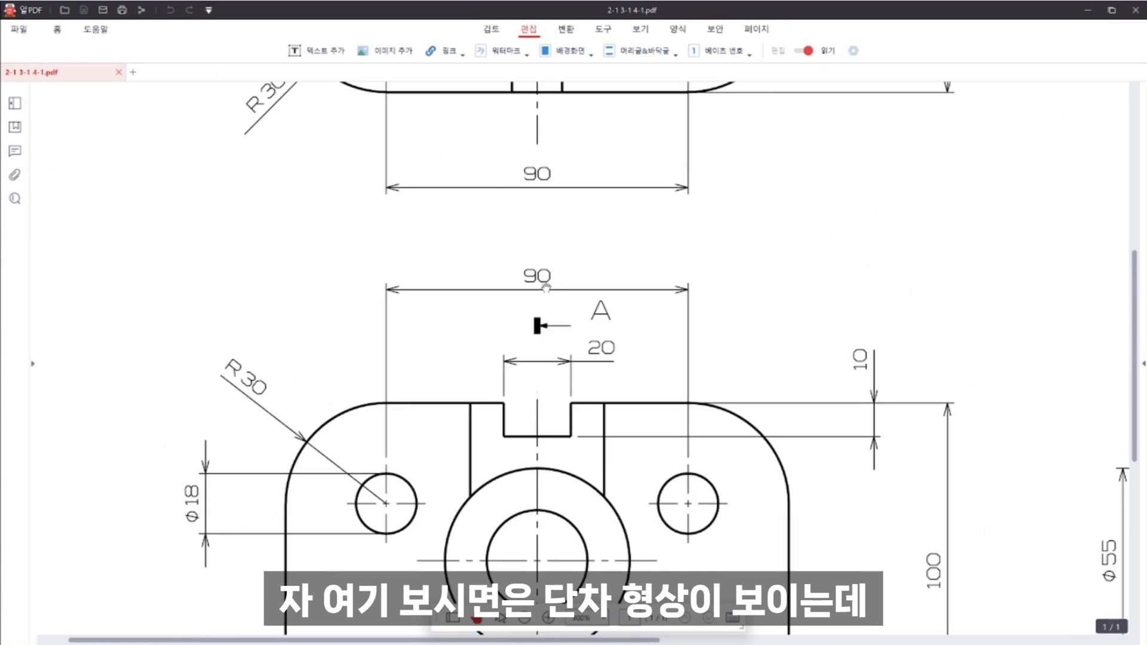
{"action": "scroll", "coordinate": [562, 566], "scroll_direction": "up", "scroll_amount": 5}
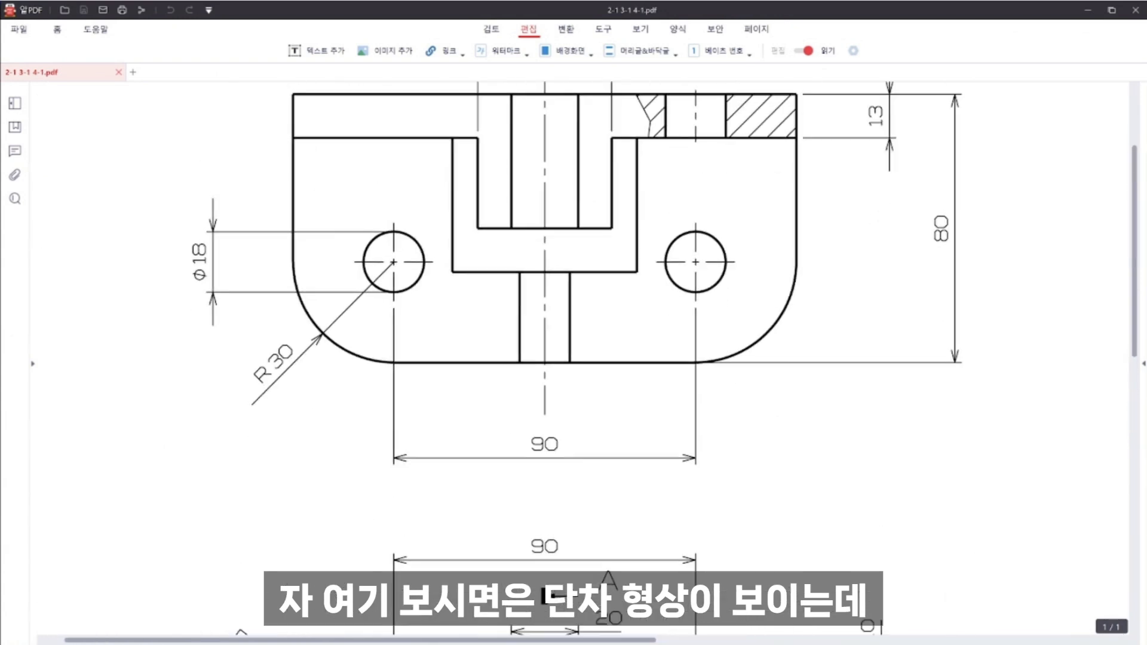
{"action": "scroll", "coordinate": [556, 383], "scroll_direction": "down", "scroll_amount": 1}
{"action": "scroll", "coordinate": [556, 382], "scroll_direction": "down", "scroll_amount": 3, "text": "ctrl"}
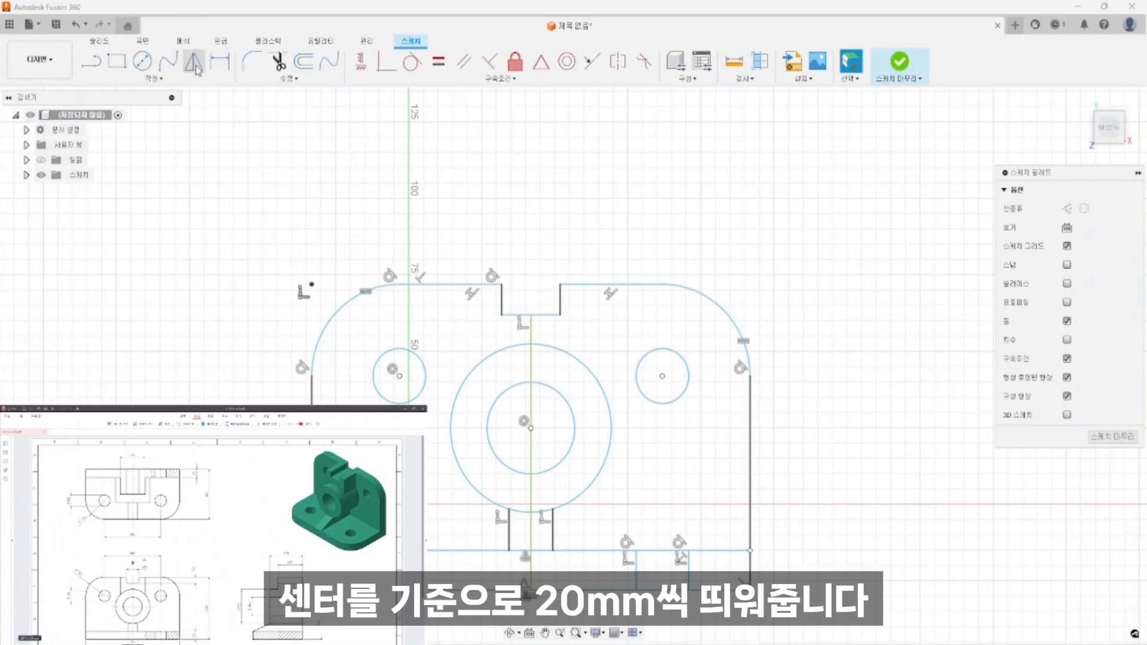
Step: Back in Fusion 360, offset the front view's vertical center line 20 mm to each side
{"action": "left_click", "coordinate": [529, 364]}
{"action": "type", "text": "20"}
{"action": "key", "text": "Return"}
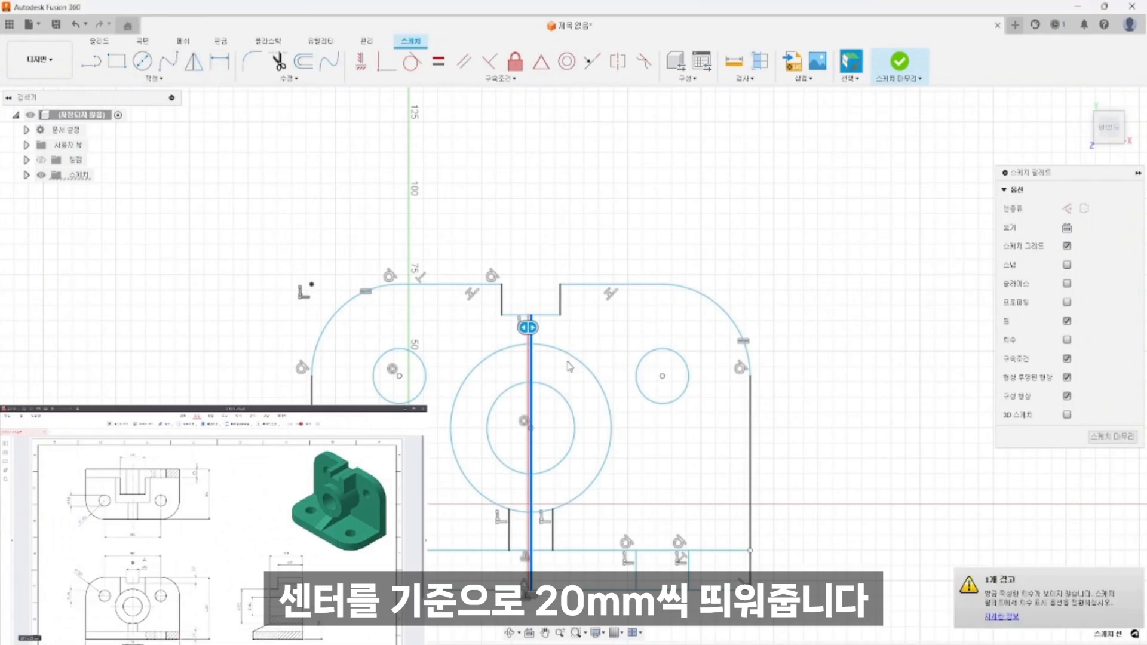
{"action": "key", "text": "o"}
{"action": "left_click", "coordinate": [531, 333]}
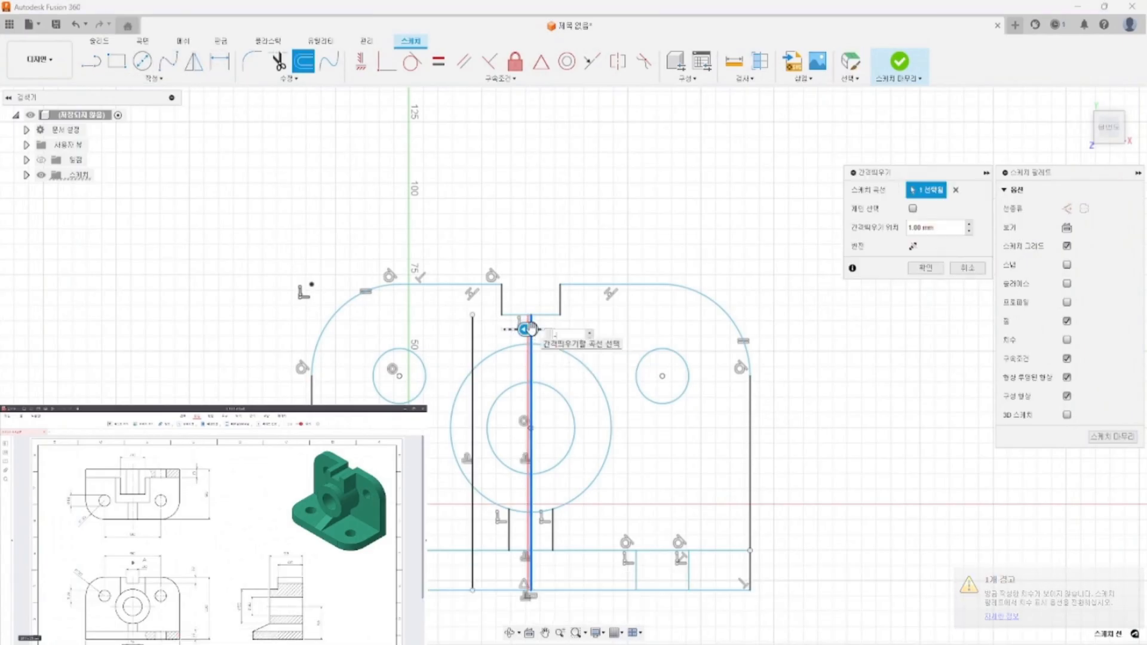
{"action": "type", "text": "20"}
{"action": "key", "text": "Return"}
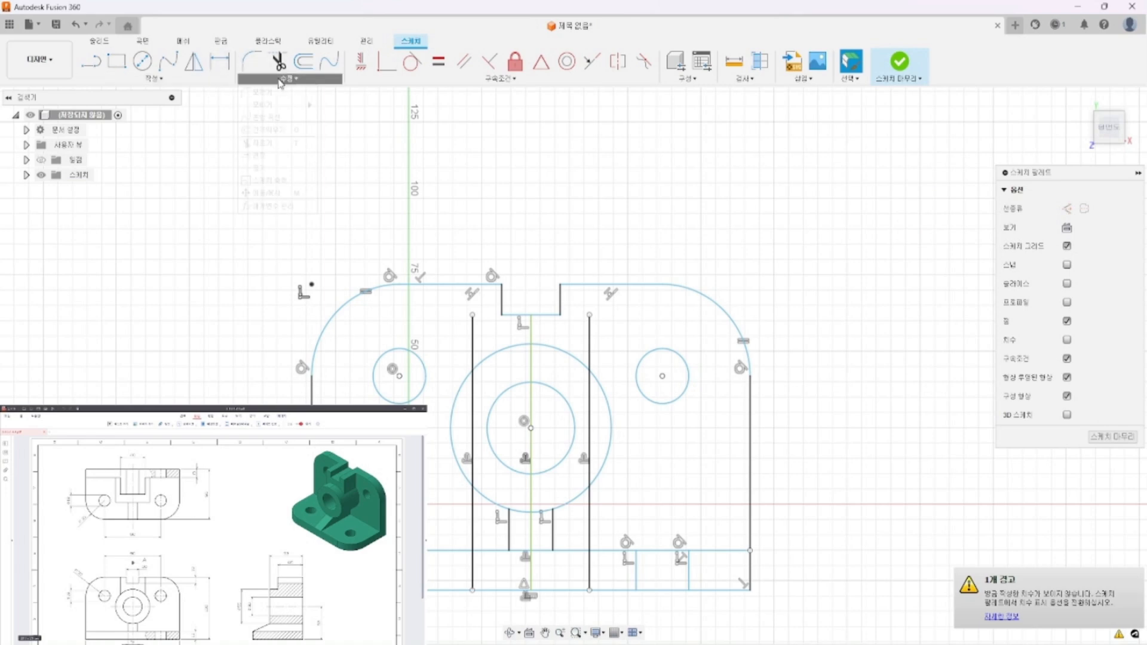
Step: Extend both 20 mm offset lines up to the front view's top edge
{"action": "left_click", "coordinate": [289, 78]}
{"action": "left_click", "coordinate": [272, 157]}
{"action": "left_click", "coordinate": [473, 334]}
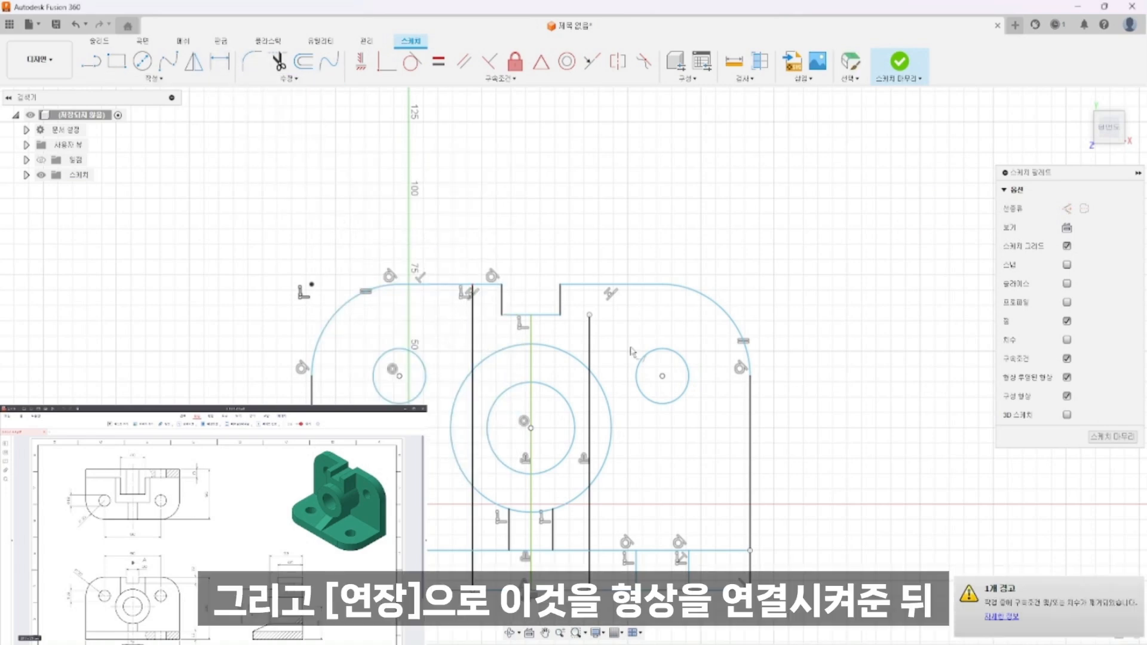
{"action": "left_click", "coordinate": [589, 359]}
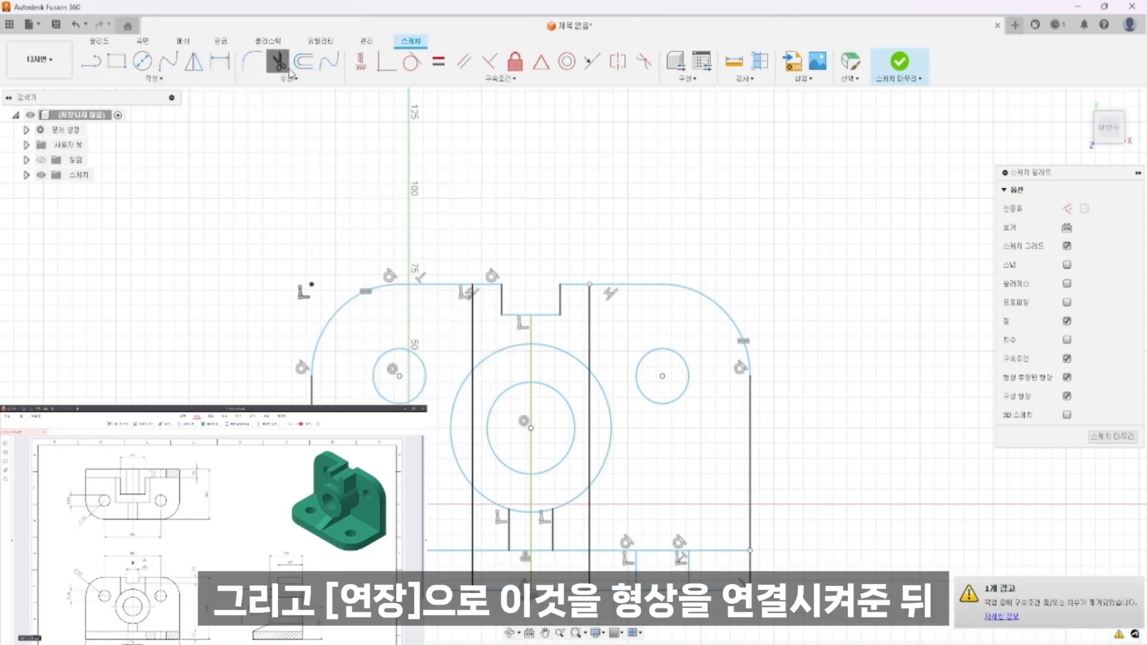
Step: Trim the two offset lines so they run only from the top edge down to the outer circle
{"action": "left_click", "coordinate": [589, 519]}
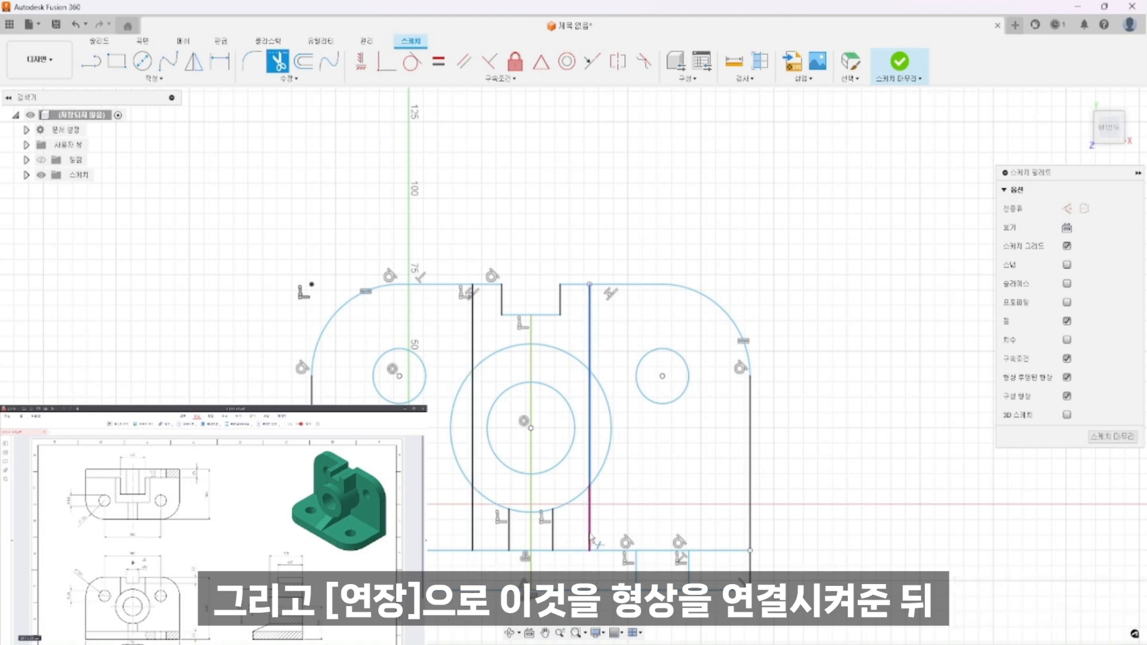
{"action": "left_click", "coordinate": [476, 513]}
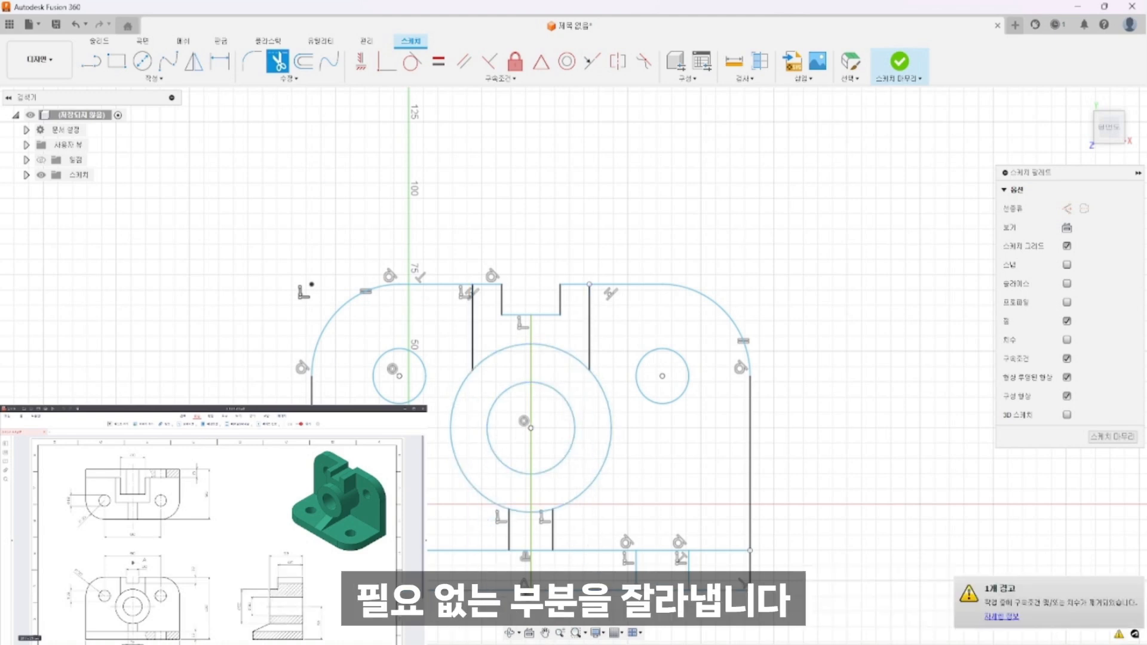
{"action": "scroll", "coordinate": [705, 531], "scroll_direction": "up", "scroll_amount": 1}
{"action": "middle_click_drag", "start_coordinate": [705, 540], "coordinate": [626, 525]}
{"action": "scroll", "coordinate": [601, 508], "scroll_direction": "down", "scroll_amount": 2}
{"action": "key", "text": "Escape"}
Step: Draw a long horizontal line well above the front view as the back edge of the top view
{"action": "middle_click_drag", "start_coordinate": [467, 340], "coordinate": [628, 433]}
{"action": "scroll", "coordinate": [628, 433], "scroll_direction": "down", "scroll_amount": 2}
{"action": "scroll", "coordinate": [627, 406], "scroll_direction": "down", "scroll_amount": 1}
{"action": "scroll", "coordinate": [611, 456], "scroll_direction": "down", "scroll_amount": 1}
{"action": "mouse_move", "coordinate": [630, 364]}
{"action": "middle_mouse_down"}
{"action": "mouse_move", "coordinate": [611, 456]}
{"action": "mouse_move", "coordinate": [552, 462]}
{"action": "middle_mouse_up"}
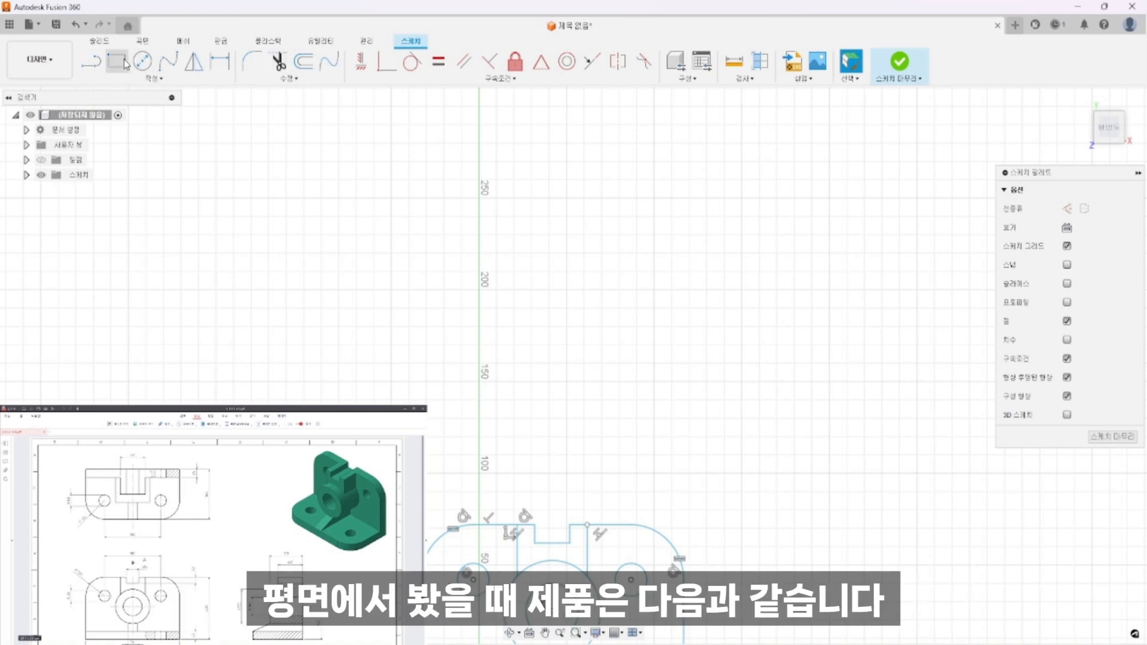
{"action": "left_click", "coordinate": [96, 69]}
{"action": "left_click", "coordinate": [348, 202]}
{"action": "left_click", "coordinate": [816, 202]}
{"action": "key", "text": "Escape"}
Step: Extend the front view's two vertical side lines up to the new horizontal line
{"action": "left_click", "coordinate": [289, 78]}
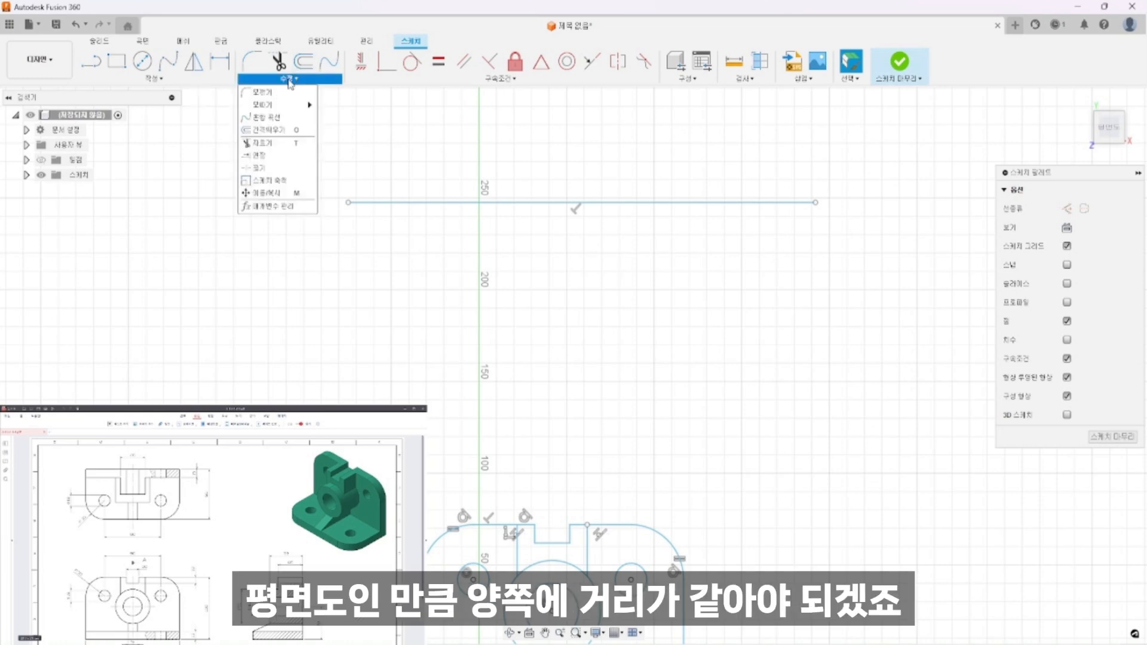
{"action": "left_click", "coordinate": [263, 154]}
{"action": "scroll", "coordinate": [641, 475], "scroll_direction": "down", "scroll_amount": 1}
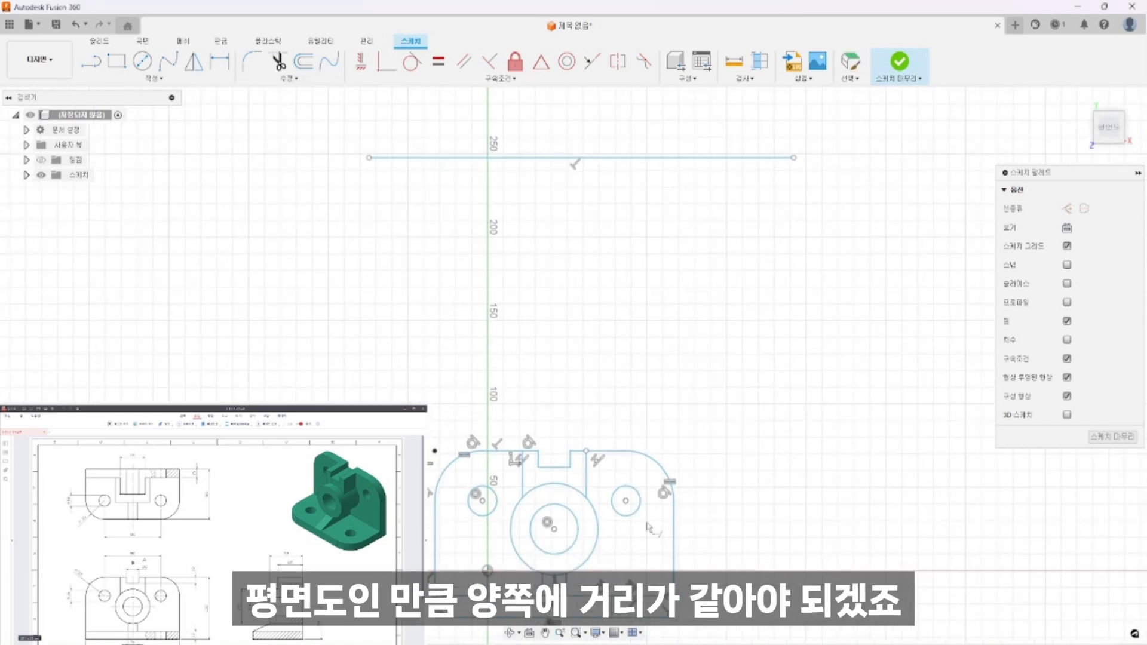
{"action": "left_click", "coordinate": [672, 472]}
{"action": "left_click", "coordinate": [675, 463]}
{"action": "left_click", "coordinate": [435, 481]}
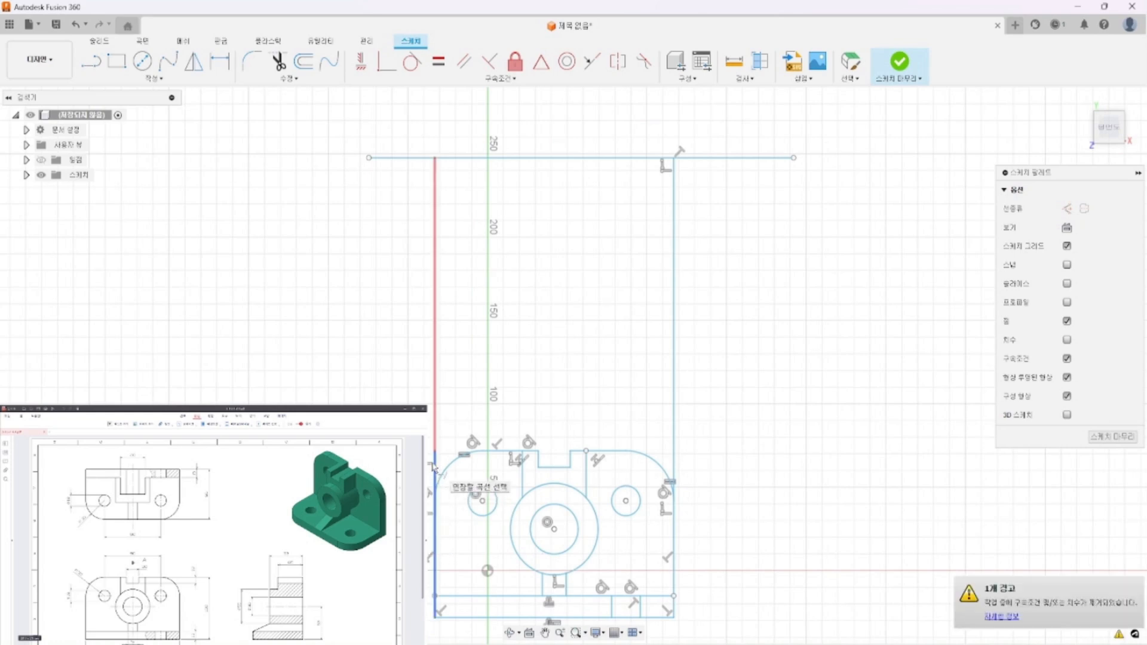
Step: Offset the top view's horizontal line 80 mm downward
{"action": "mouse_move", "coordinate": [501, 208]}
{"action": "middle_mouse_down"}
{"action": "mouse_move", "coordinate": [453, 338]}
{"action": "mouse_move", "coordinate": [411, 125]}
{"action": "mouse_move", "coordinate": [412, 328]}
{"action": "middle_mouse_up"}
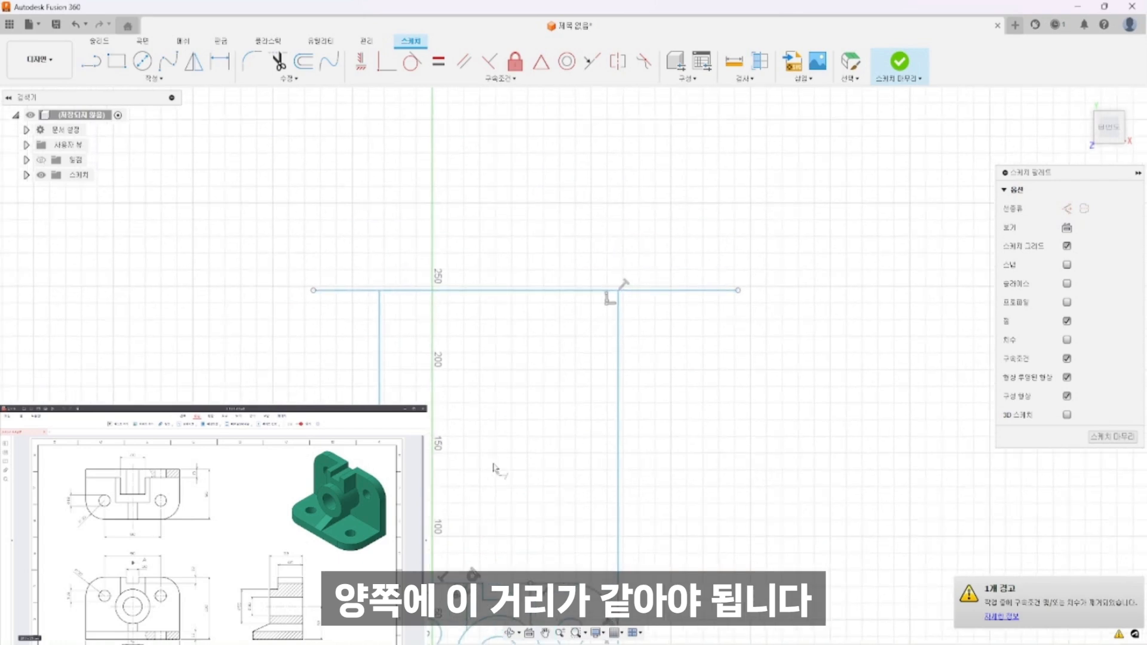
{"action": "left_click", "coordinate": [303, 61]}
{"action": "left_click", "coordinate": [538, 290]}
{"action": "type", "text": "80"}
{"action": "key", "text": "Return"}
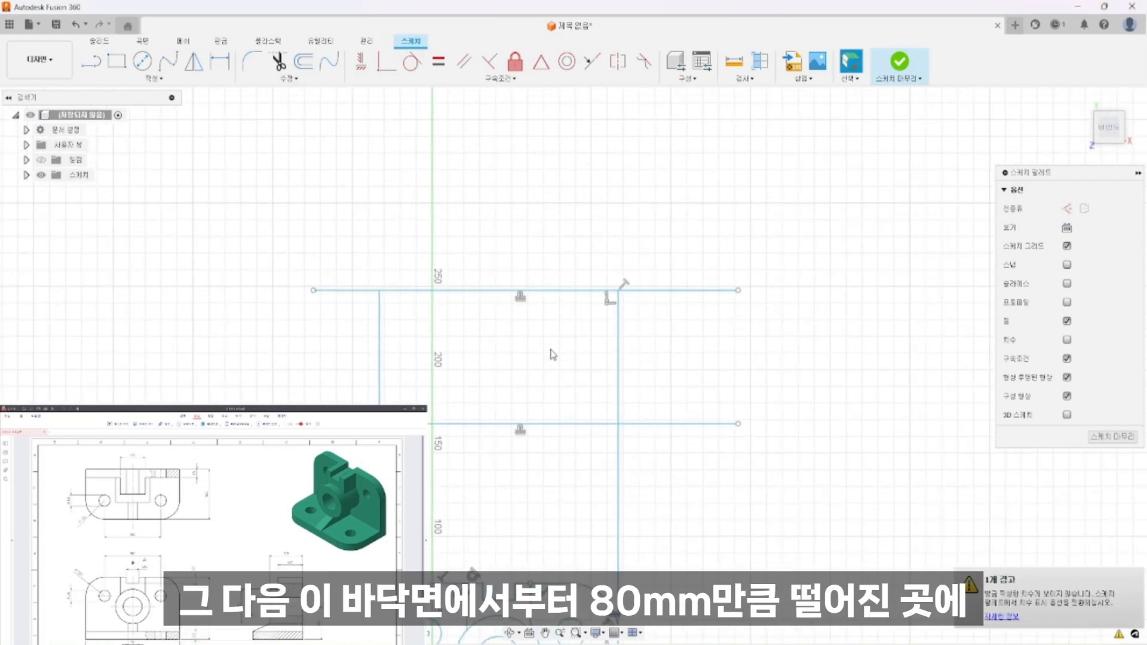
Step: Fillet both lower corners of the top view outline with a 30 mm radius
{"action": "key", "text": "f"}
{"action": "left_click", "coordinate": [380, 385]}
{"action": "left_click", "coordinate": [517, 424]}
{"action": "left_click", "coordinate": [619, 371]}
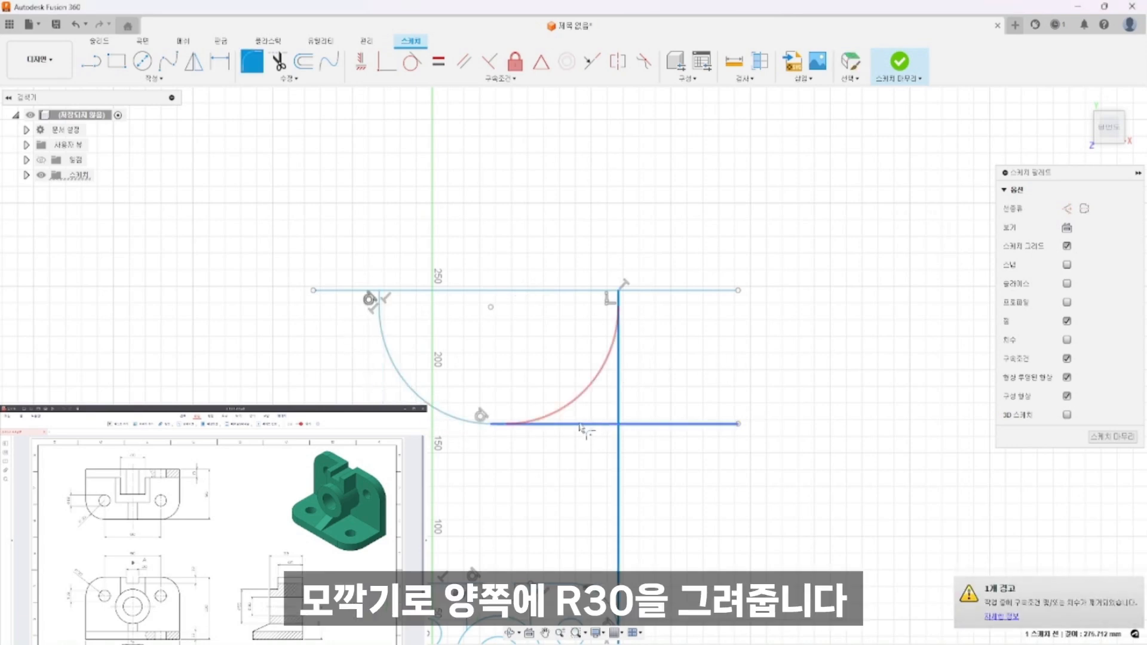
{"action": "type", "text": "30"}
{"action": "key", "text": "Return"}
Step: Draw an 18 mm diameter circle at the center of each corner fillet in the top view
{"action": "key", "text": "c"}
{"action": "left_click", "coordinate": [426, 373]}
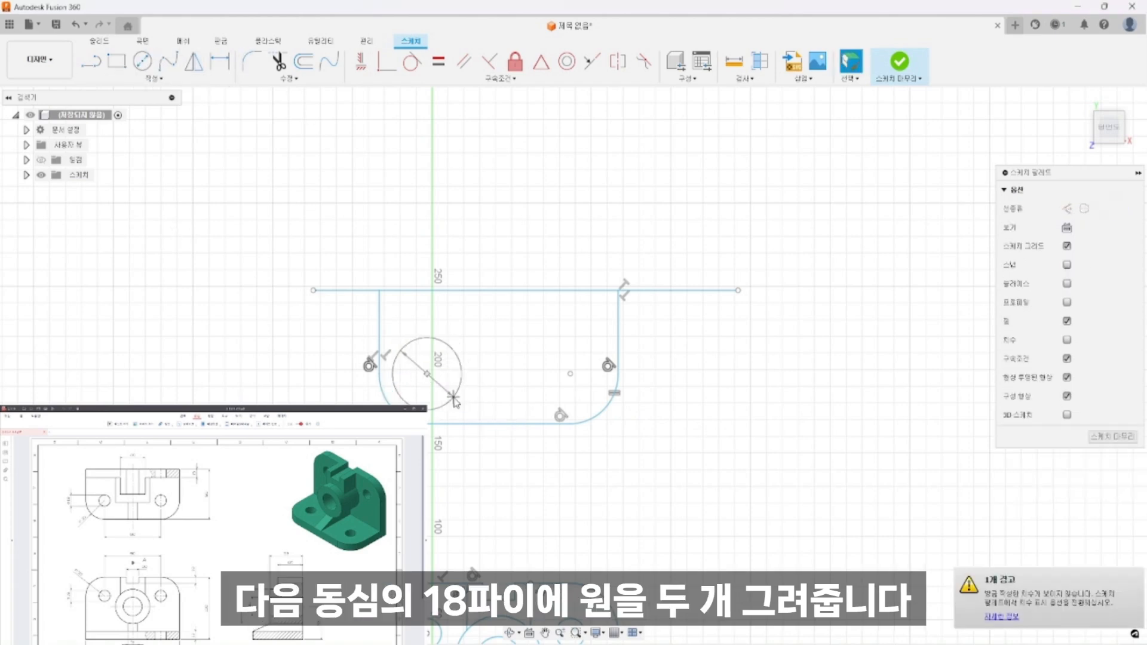
{"action": "left_click", "coordinate": [143, 62]}
{"action": "left_click", "coordinate": [570, 374]}
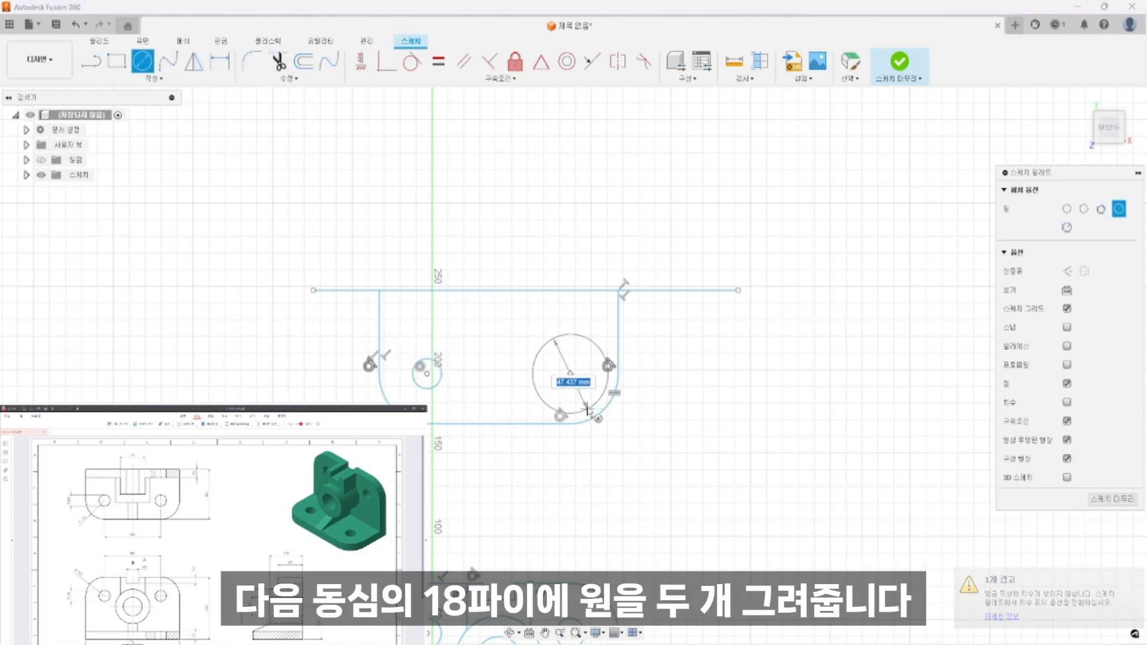
{"action": "type", "text": "18"}
{"action": "key", "text": "Return"}
{"action": "key", "text": "Escape"}
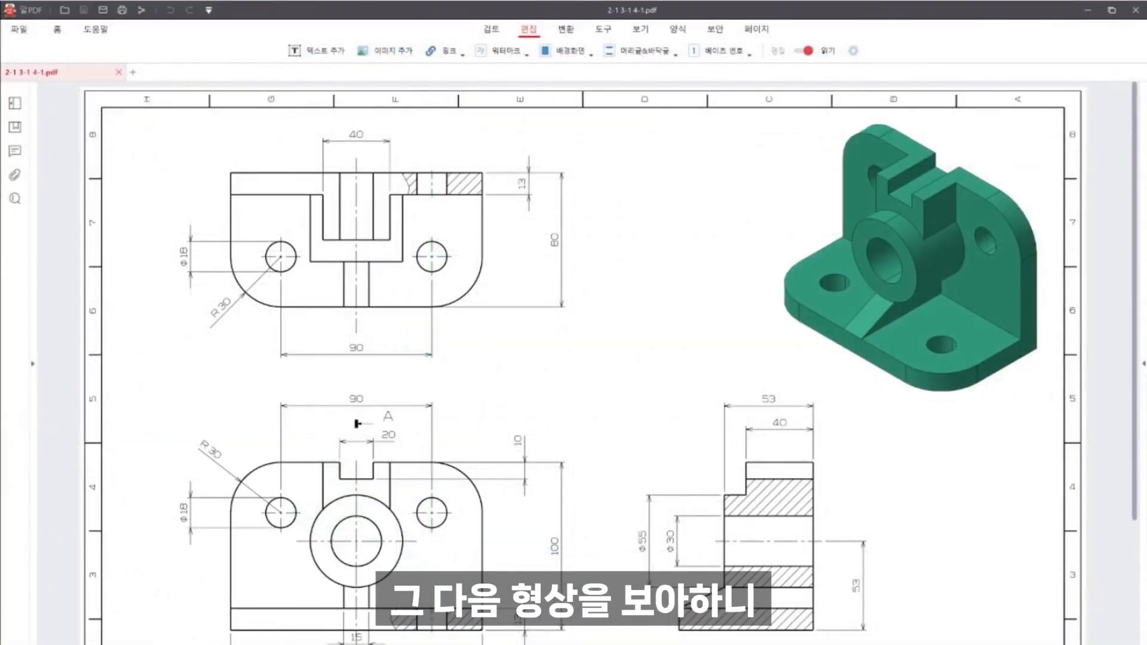
Step: Switch to the PDF drawing and compare the rib in the top view with the isometric view and the front view's 15 mm dimension
{"action": "scroll", "coordinate": [350, 364], "scroll_direction": "up", "scroll_amount": 2, "text": "ctrl"}
{"action": "left_click_drag", "start_coordinate": [323, 287], "coordinate": [550, 436]}
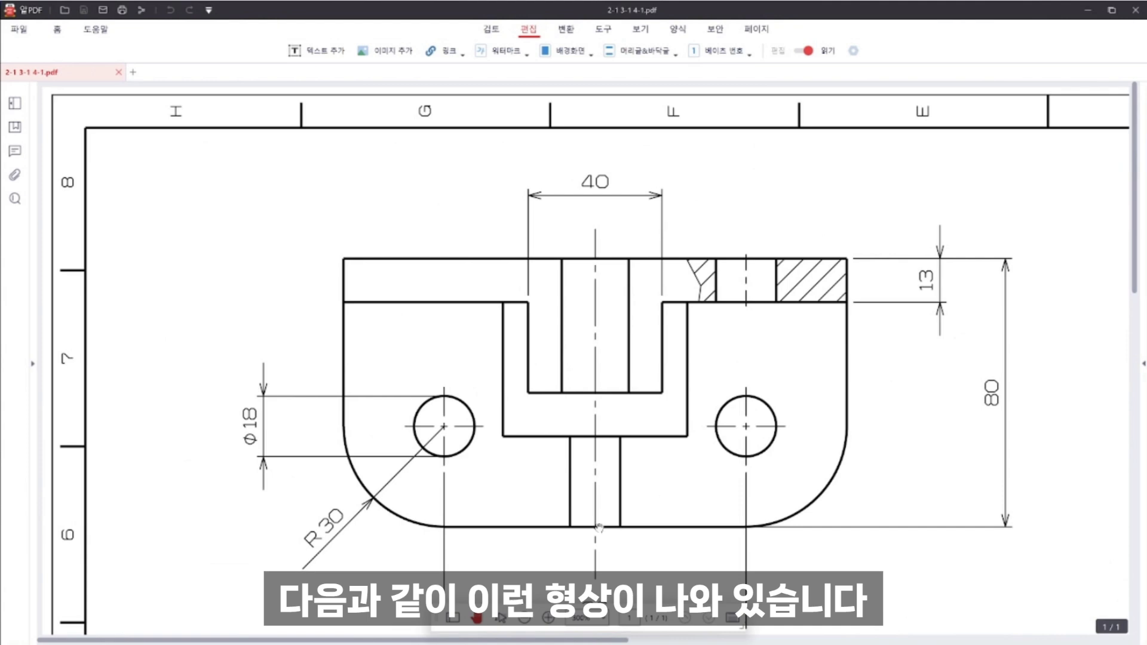
{"action": "scroll", "coordinate": [744, 545], "scroll_direction": "down", "scroll_amount": 1, "text": "ctrl"}
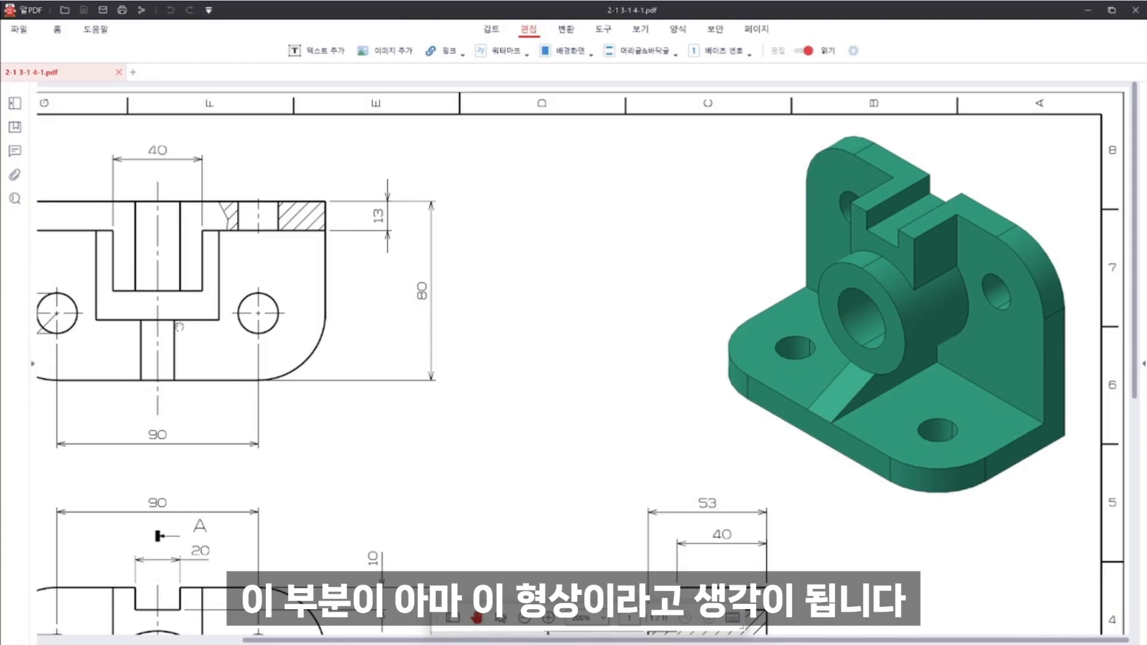
{"action": "left_click_drag", "start_coordinate": [571, 504], "coordinate": [825, 219]}
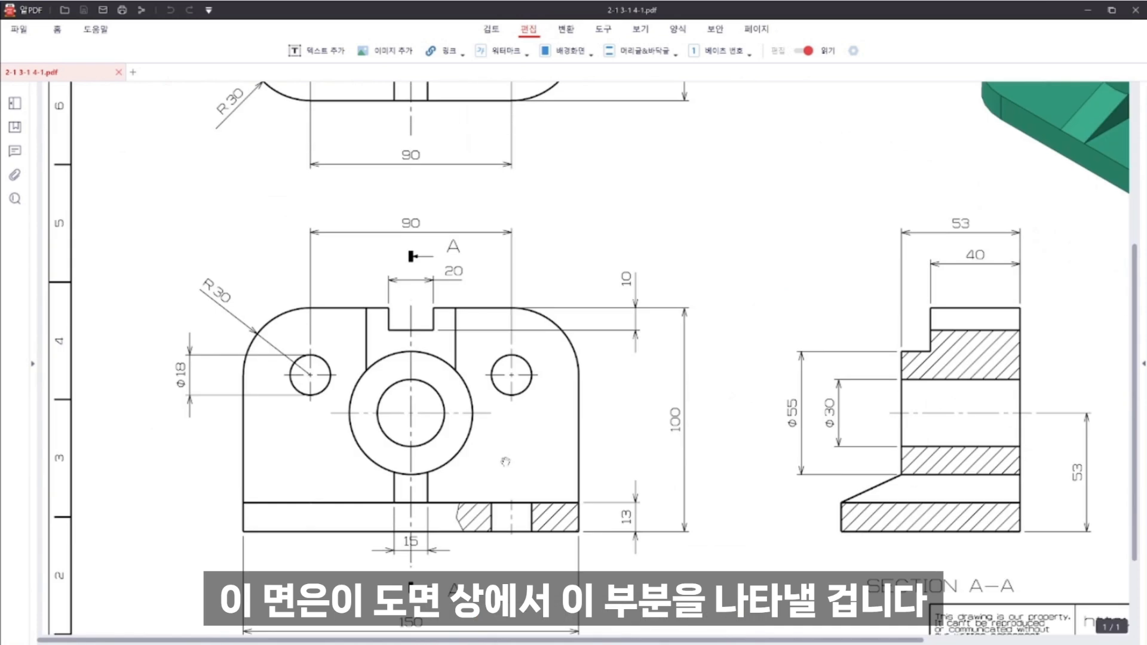
{"action": "left_click_drag", "start_coordinate": [413, 507], "coordinate": [403, 398]}
{"action": "scroll", "coordinate": [442, 407], "scroll_direction": "up", "scroll_amount": 4, "text": "ctrl"}
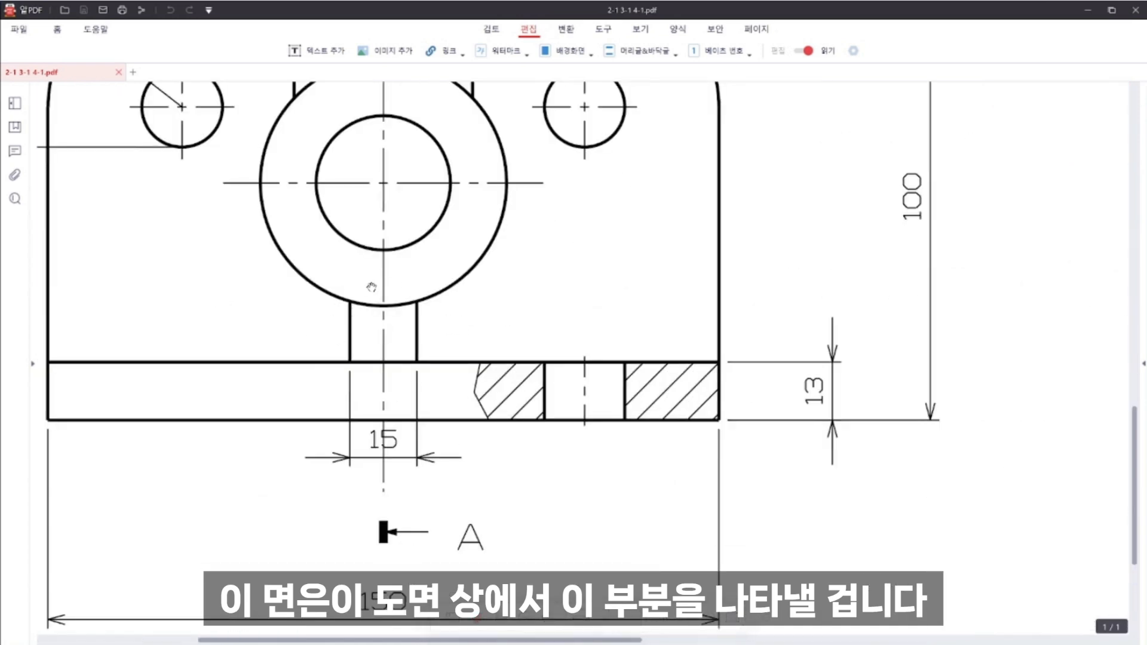
{"action": "scroll", "coordinate": [555, 383], "scroll_direction": "down", "scroll_amount": 4, "text": "ctrl"}
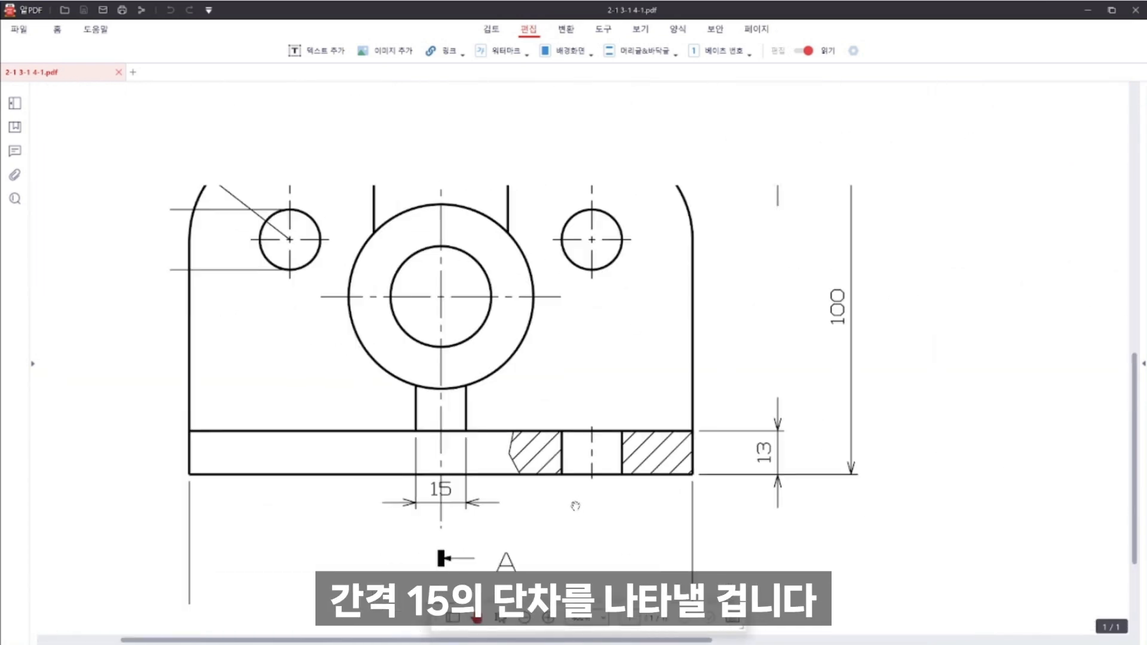
{"action": "scroll", "coordinate": [555, 383], "scroll_direction": "down", "scroll_amount": 2, "text": "ctrl"}
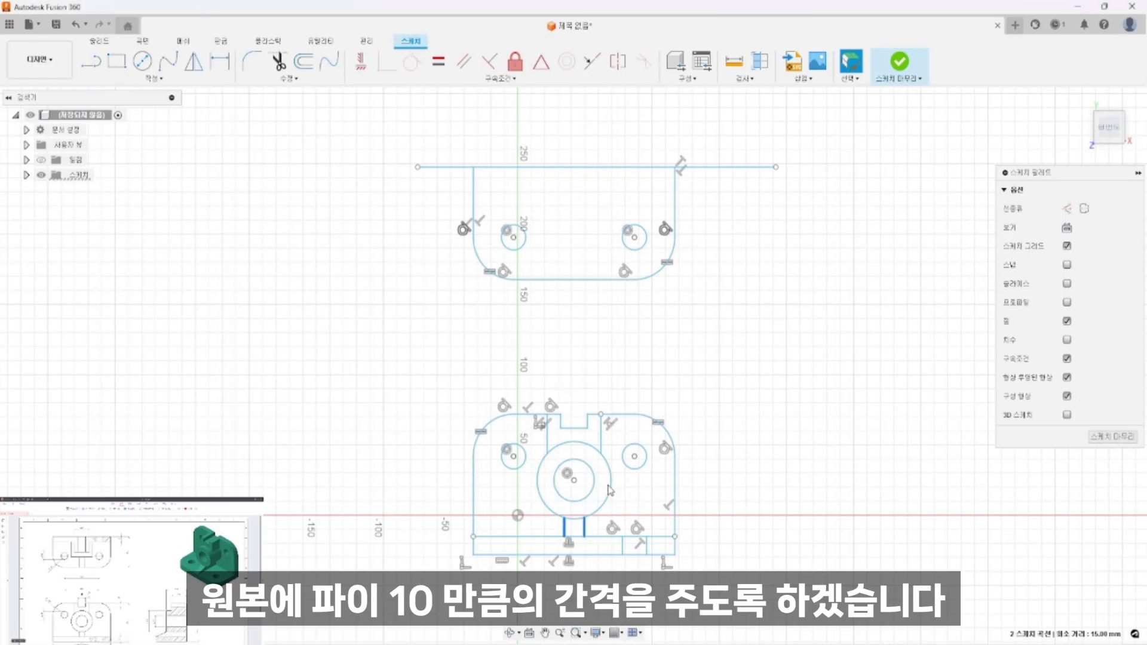
Step: Back in Fusion 360, draw a vertical center line in the top view from the lower edge's midpoint to the upper horizontal line
{"action": "key", "text": "l"}
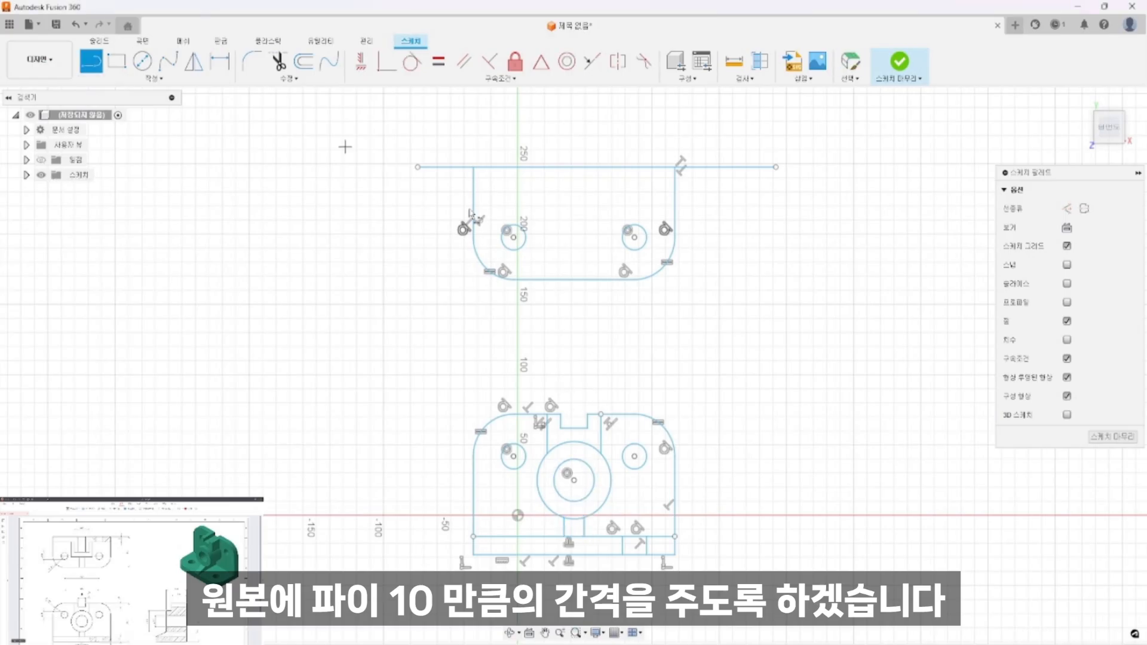
{"action": "left_click", "coordinate": [574, 279]}
{"action": "left_click", "coordinate": [575, 168]}
{"action": "key", "text": "Escape"}
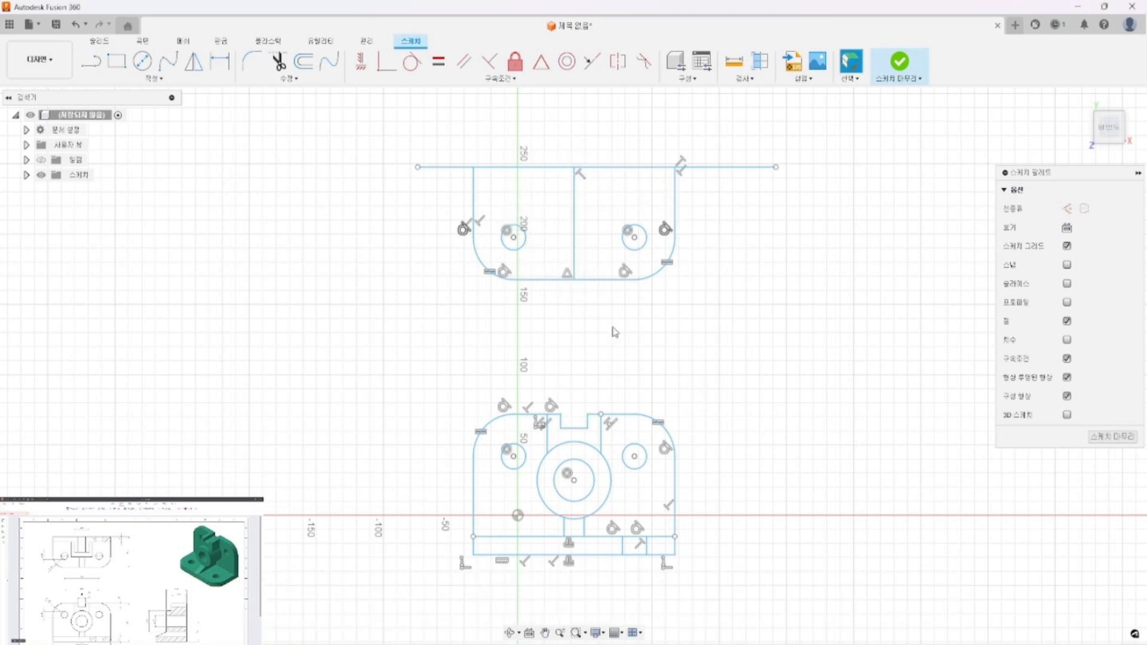
{"action": "left_click", "coordinate": [584, 529]}
{"action": "left_click", "coordinate": [565, 529], "text": "shift"}
{"action": "key", "text": "m"}
{"action": "left_click_drag", "start_coordinate": [600, 512], "coordinate": [600, 259]}
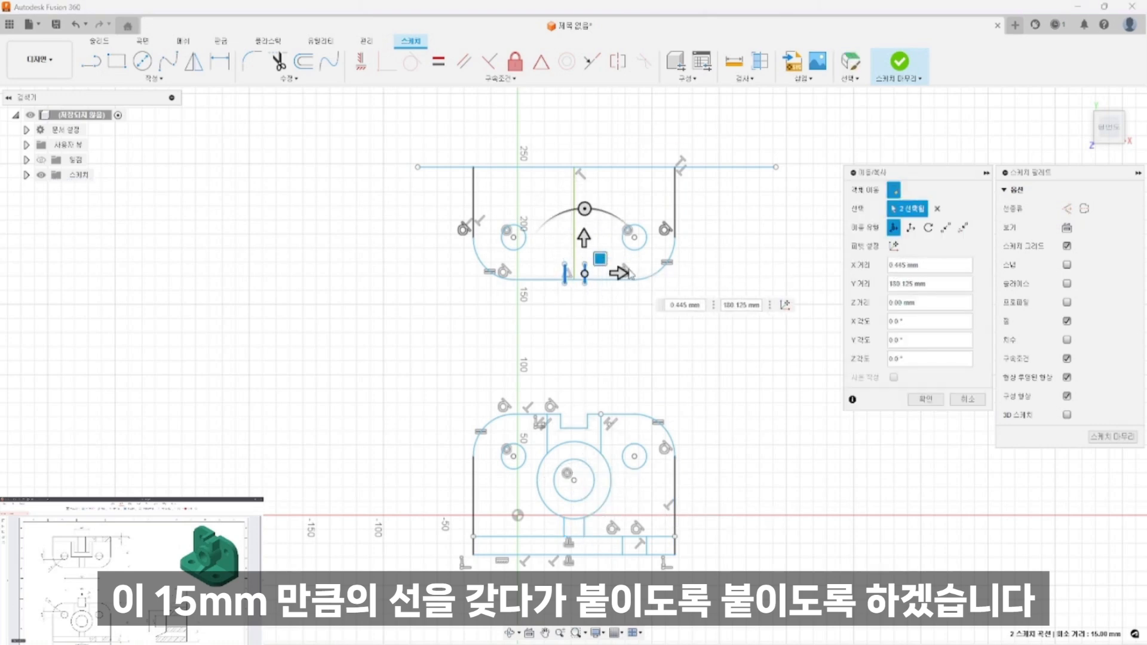
{"action": "key", "text": "Escape"}
Step: Copy the front view's two rib lines, spaced 15 mm apart, to the middle of the top view's lower edge
{"action": "left_click", "coordinate": [584, 529]}
{"action": "left_click", "coordinate": [565, 529], "text": "shift"}
{"action": "key", "text": "m"}
{"action": "left_click_drag", "start_coordinate": [598, 514], "coordinate": [597, 236]}
{"action": "left_click", "coordinate": [925, 399]}
{"action": "scroll", "coordinate": [565, 312], "scroll_direction": "down", "scroll_amount": 2}
{"action": "scroll", "coordinate": [563, 303], "scroll_direction": "up", "scroll_amount": 3}
{"action": "middle_click_drag", "start_coordinate": [564, 277], "coordinate": [545, 373]}
{"action": "scroll", "coordinate": [545, 366], "scroll_direction": "up", "scroll_amount": 1}
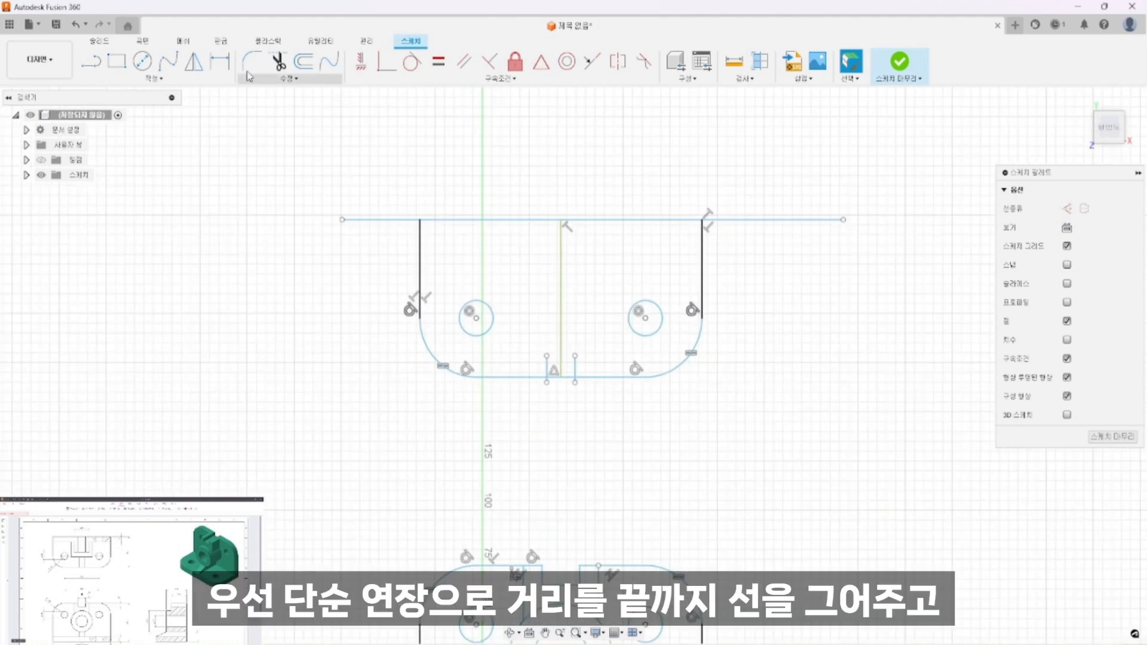
Step: Extend the two rib lines in the top view up to the upper horizontal line
{"action": "left_click", "coordinate": [263, 80]}
{"action": "left_click", "coordinate": [259, 155]}
{"action": "left_click", "coordinate": [547, 368]}
{"action": "left_click", "coordinate": [575, 369]}
{"action": "scroll", "coordinate": [566, 379], "scroll_direction": "up", "scroll_amount": 4}
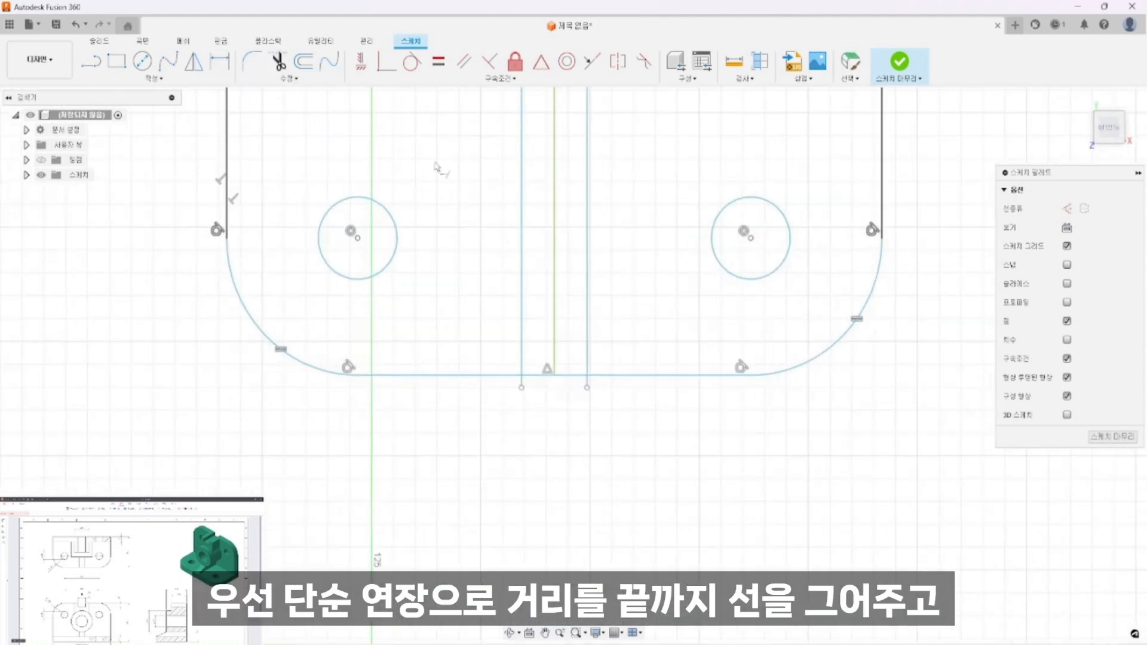
Step: Trim the ends of the two rib lines that stick out below the top view's lower edge
{"action": "left_click", "coordinate": [279, 62]}
{"action": "left_click", "coordinate": [522, 383]}
{"action": "left_click", "coordinate": [587, 383]}
{"action": "scroll", "coordinate": [628, 417], "scroll_direction": "down", "scroll_amount": 3}
{"action": "key", "text": "Escape"}
{"action": "middle_click_drag", "start_coordinate": [565, 253], "coordinate": [536, 309]}
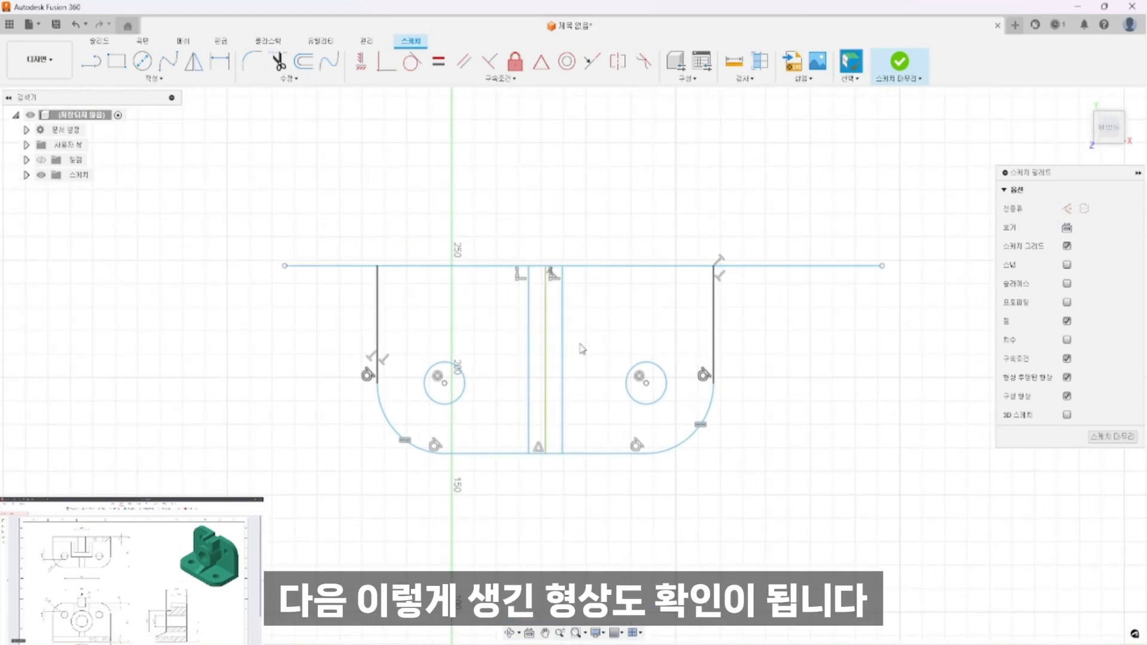
Step: Offset the top view's upper horizontal line 13 mm downward
{"action": "left_click", "coordinate": [304, 61]}
{"action": "left_click", "coordinate": [622, 267]}
{"action": "left_click_drag", "start_coordinate": [622, 269], "coordinate": [622, 288]}
{"action": "type", "text": "13"}
{"action": "key", "text": "Return"}
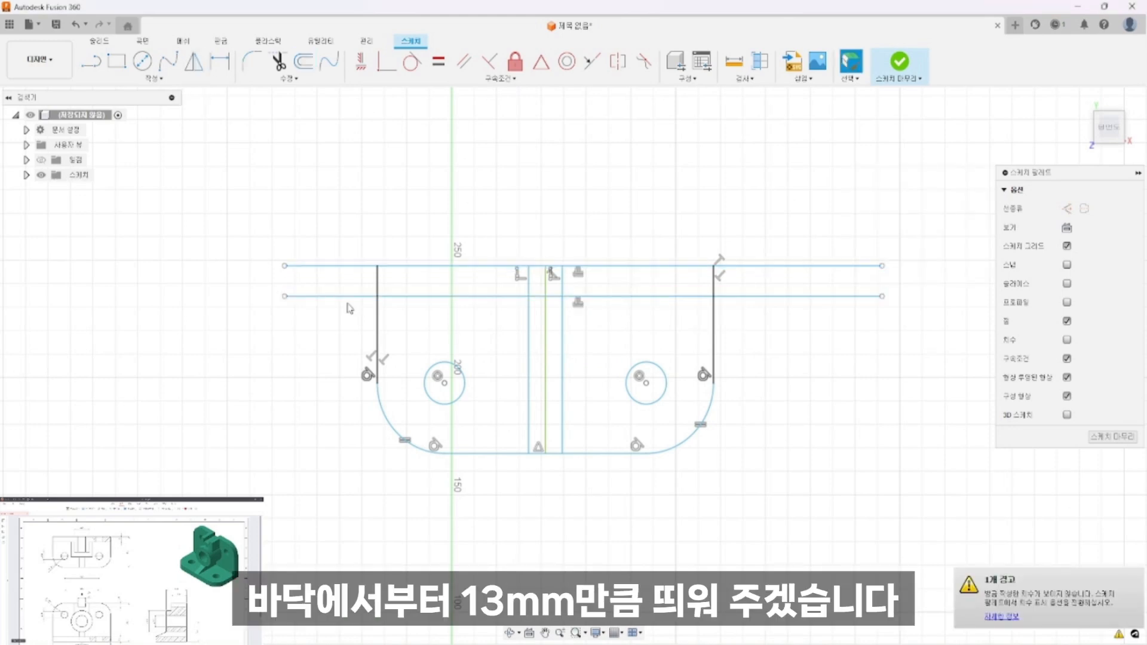
Step: Trim both horizontal lines where they extend beyond the two vertical sides of the top view
{"action": "key", "text": "t"}
{"action": "left_click", "coordinate": [331, 266]}
{"action": "left_click", "coordinate": [335, 296]}
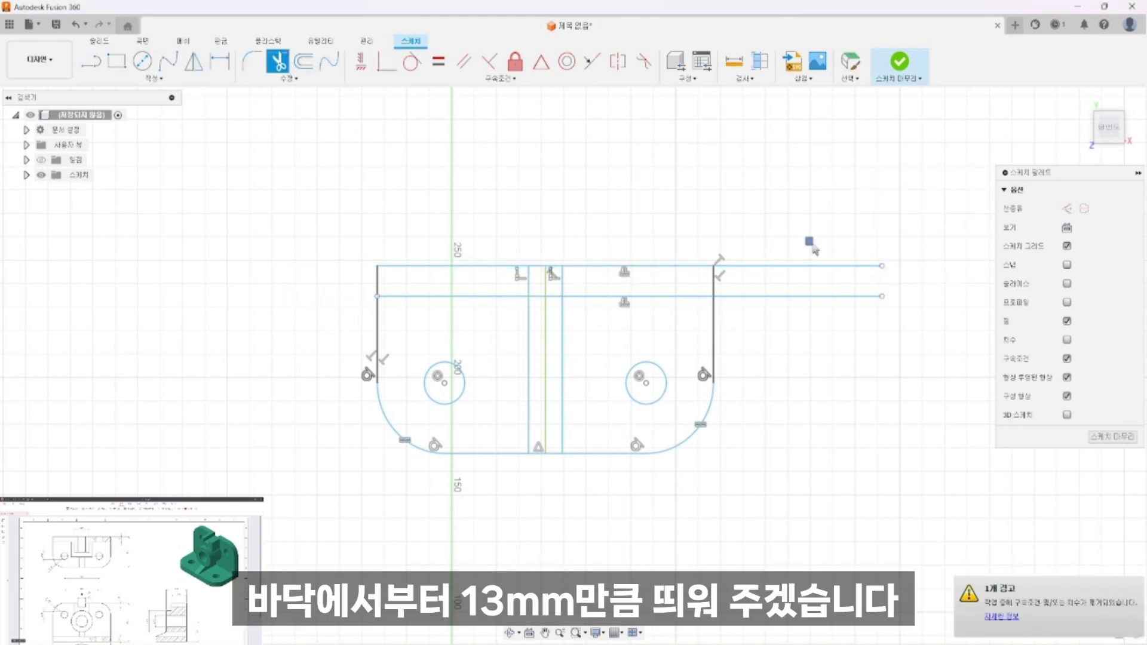
{"action": "left_click_drag", "start_coordinate": [808, 219], "coordinate": [827, 397]}
{"action": "key", "text": "Escape"}
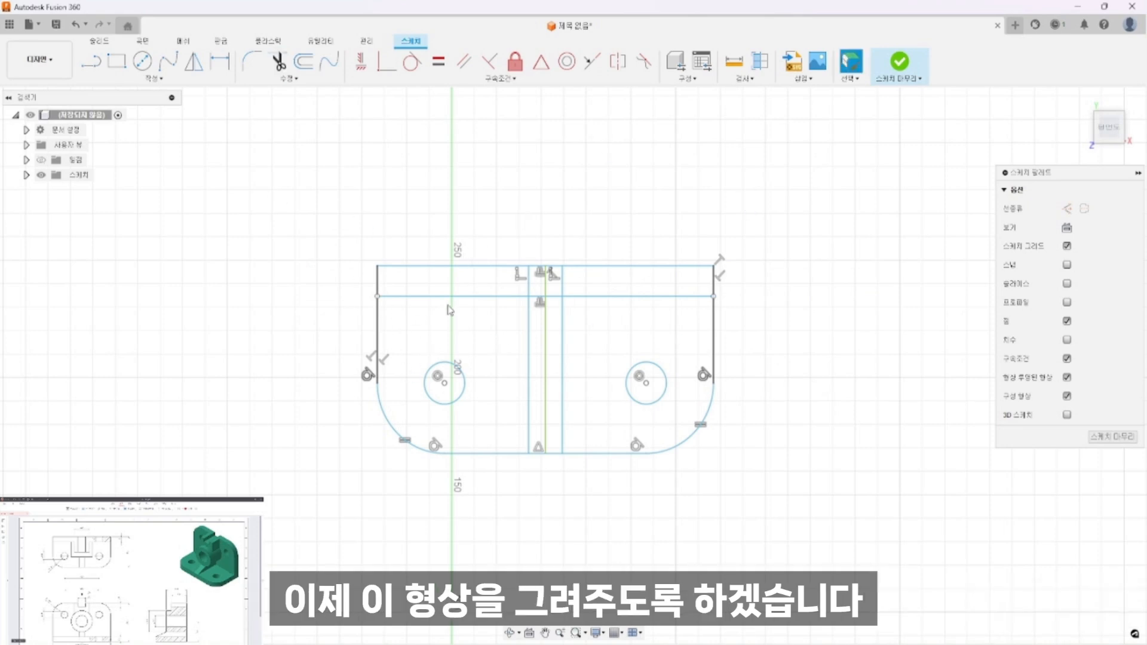
Step: Draw vertical lines from both side quadrants of the front view's large boss circle up to the top view
{"action": "scroll", "coordinate": [532, 357], "scroll_direction": "up", "scroll_amount": 3}
{"action": "scroll", "coordinate": [609, 358], "scroll_direction": "down", "scroll_amount": 5}
{"action": "middle_click_drag", "start_coordinate": [654, 486], "coordinate": [635, 383]}
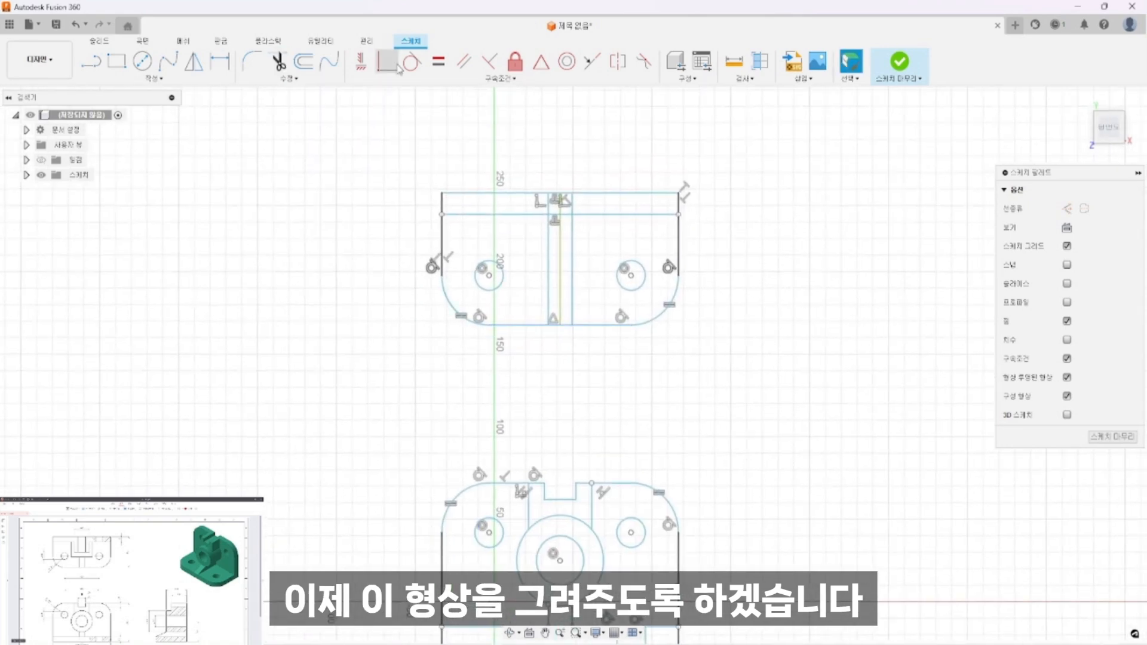
{"action": "key", "text": "l"}
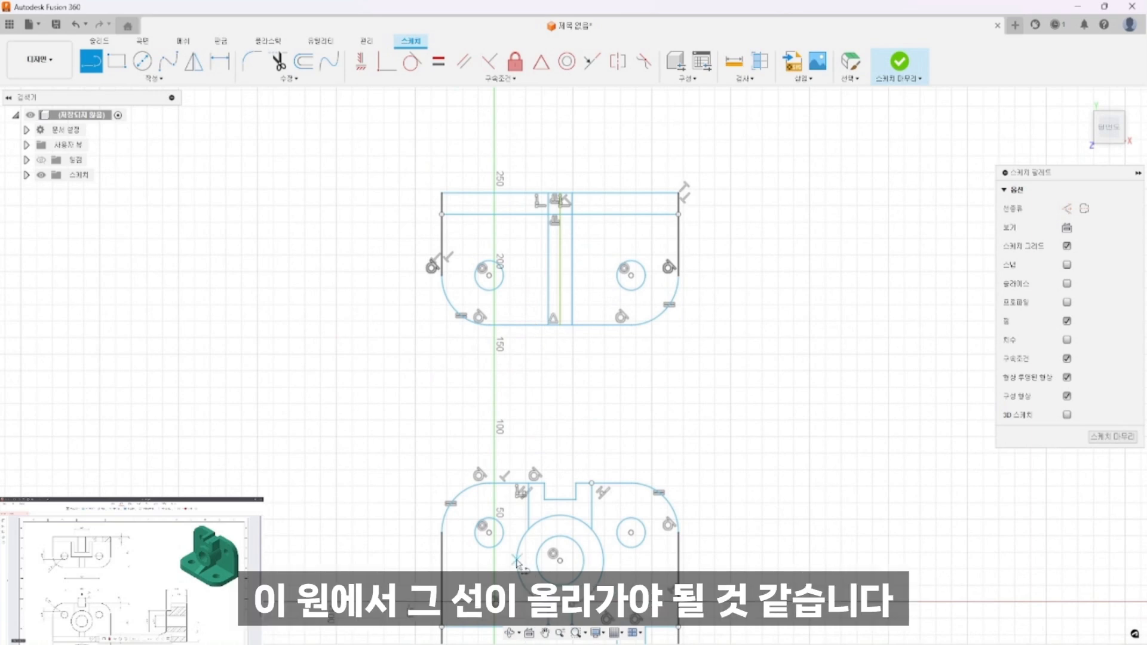
{"action": "left_click", "coordinate": [517, 559]}
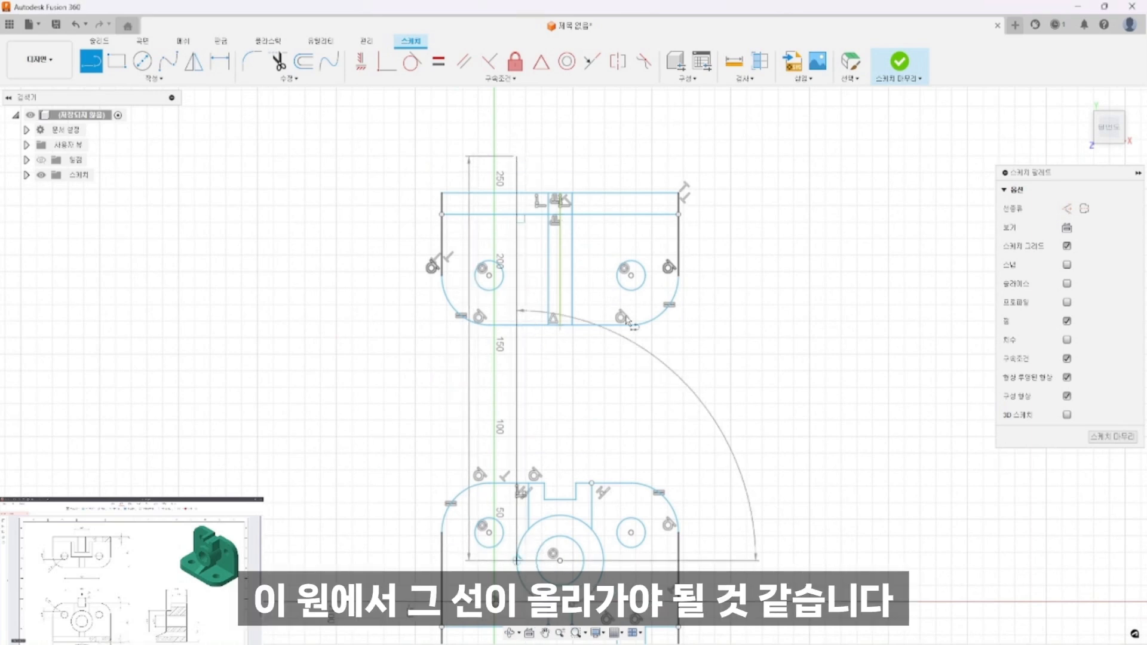
{"action": "left_click", "coordinate": [517, 156]}
{"action": "key", "text": "Escape"}
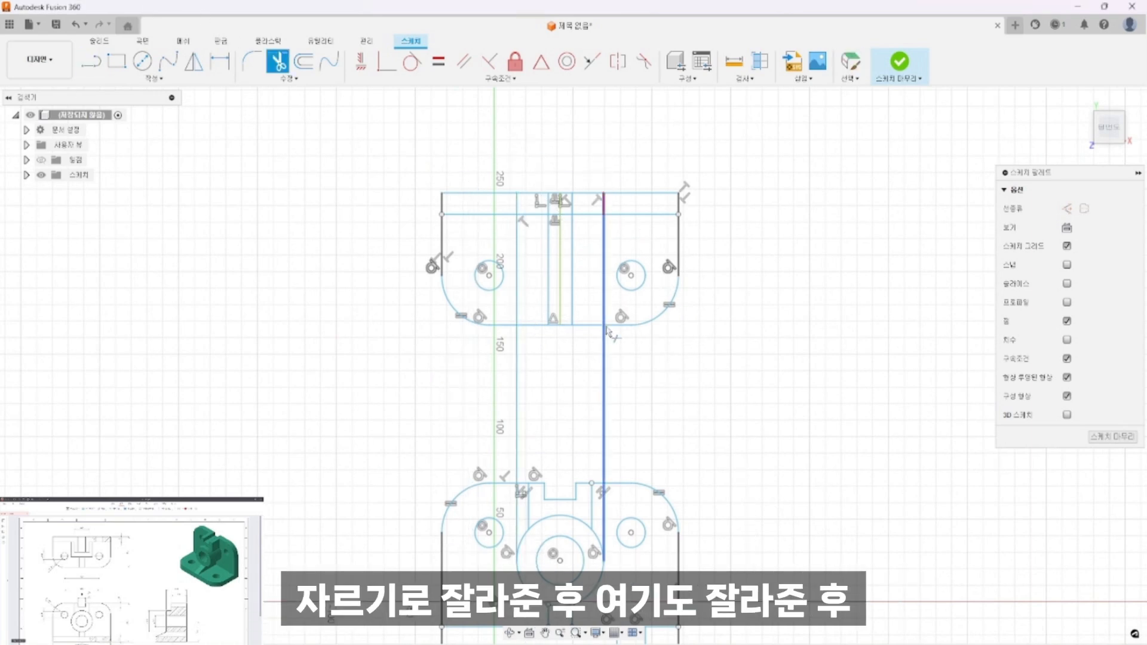
Step: Trim the two boss projection lines between the front and top views so they end at the top view's lower edge
{"action": "left_click", "coordinate": [603, 532]}
{"action": "left_click", "coordinate": [517, 524]}
{"action": "left_click", "coordinate": [601, 457]}
{"action": "left_click", "coordinate": [517, 436]}
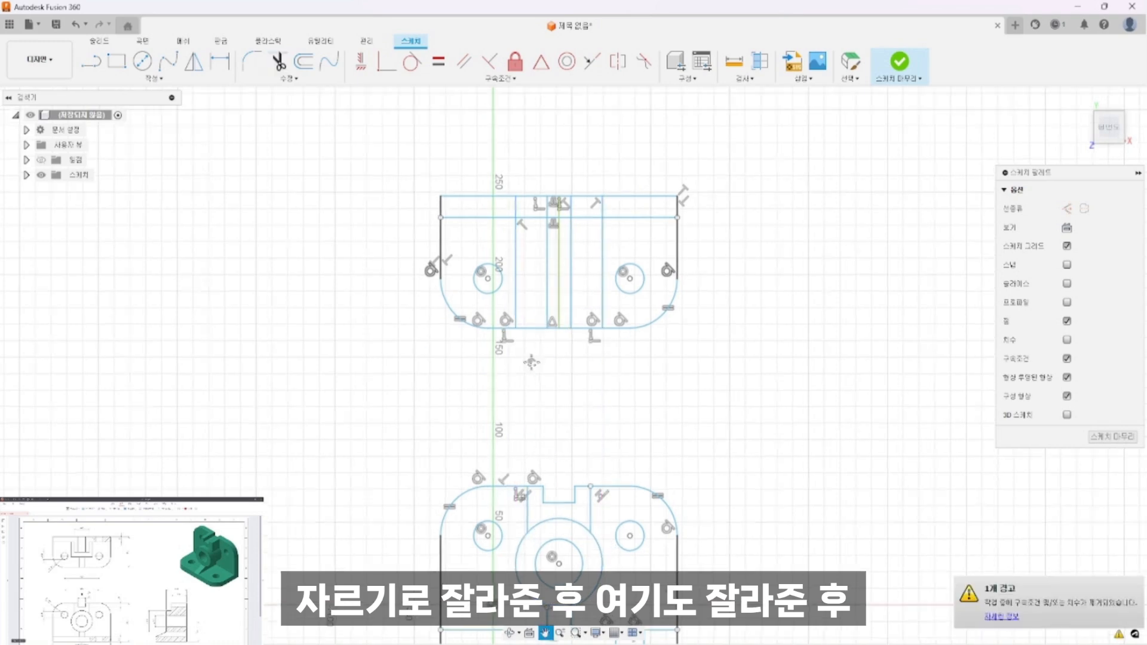
{"action": "middle_click_drag", "start_coordinate": [534, 362], "coordinate": [541, 399]}
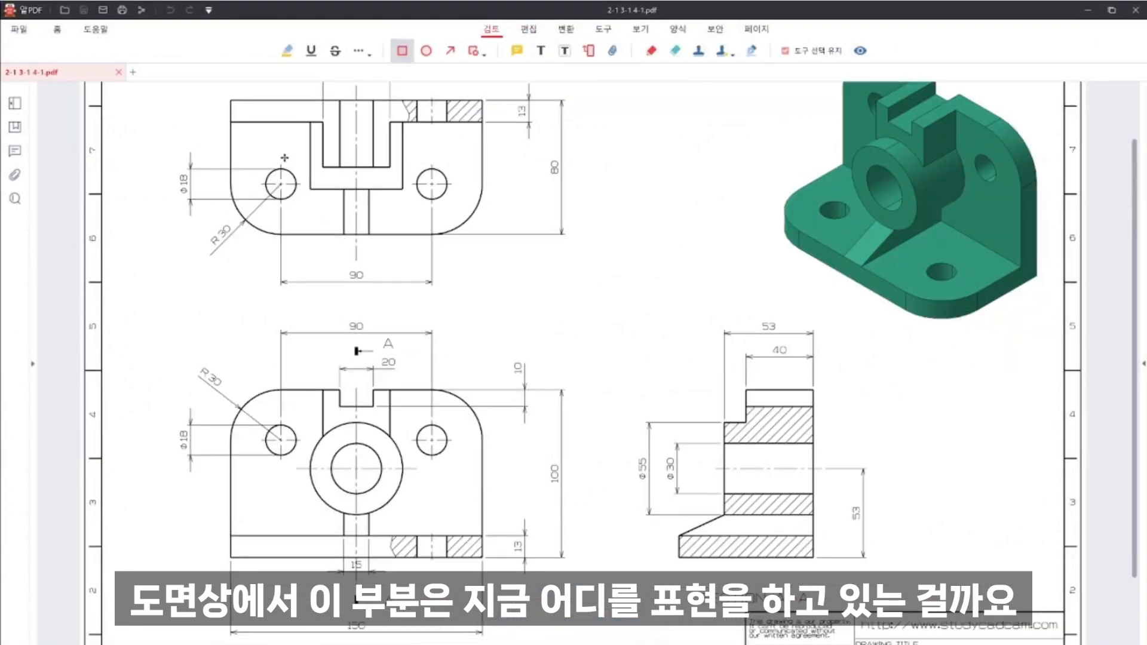
Step: Switch to the PDF drawing and compare the stepped outline in the top view with the side view's 40 and 53 mm dimensions
{"action": "left_click_drag", "start_coordinate": [285, 159], "coordinate": [414, 205]}
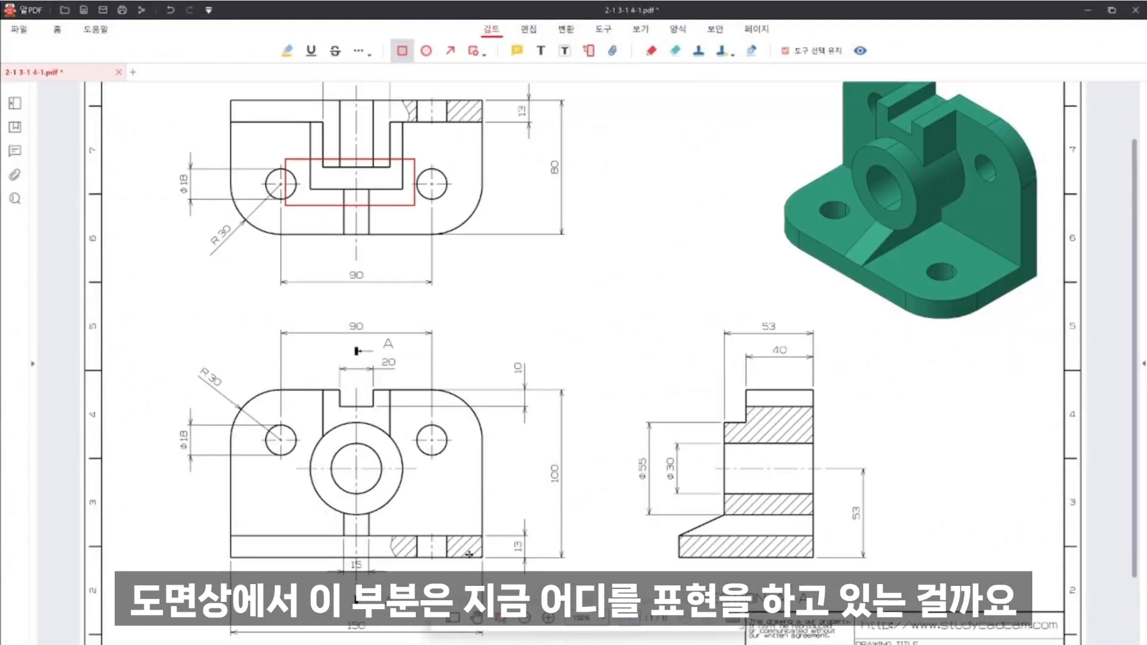
{"action": "scroll", "coordinate": [446, 387], "scroll_direction": "up", "scroll_amount": 3}
{"action": "left_click_drag", "start_coordinate": [840, 179], "coordinate": [914, 237]}
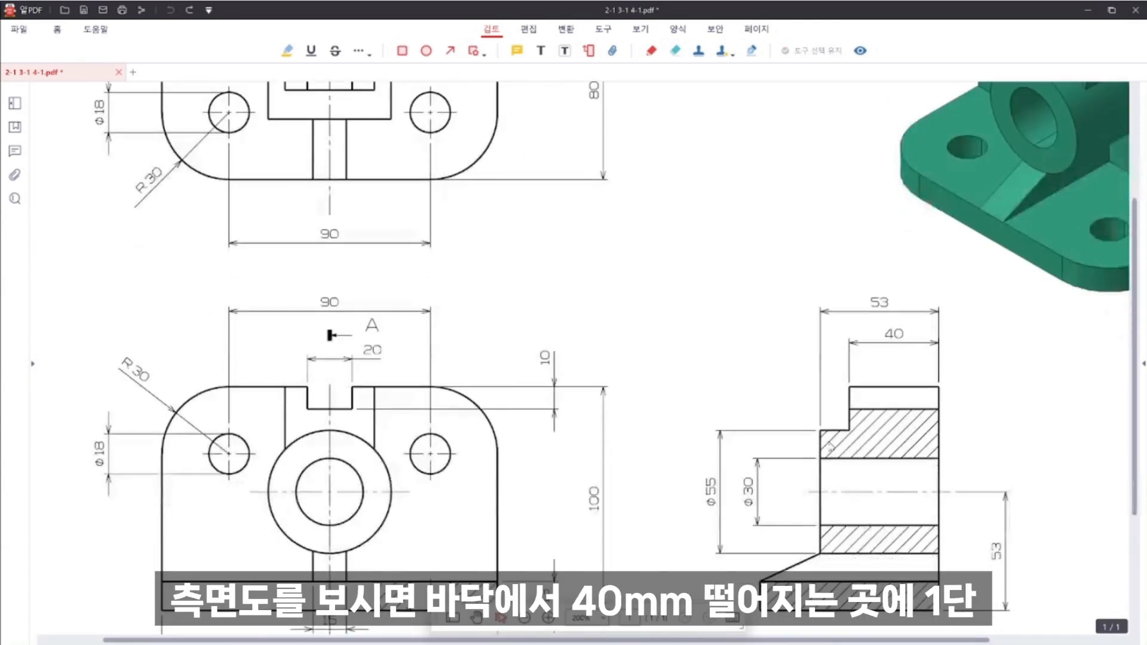
{"action": "scroll", "coordinate": [898, 347], "scroll_direction": "up", "scroll_amount": 3}
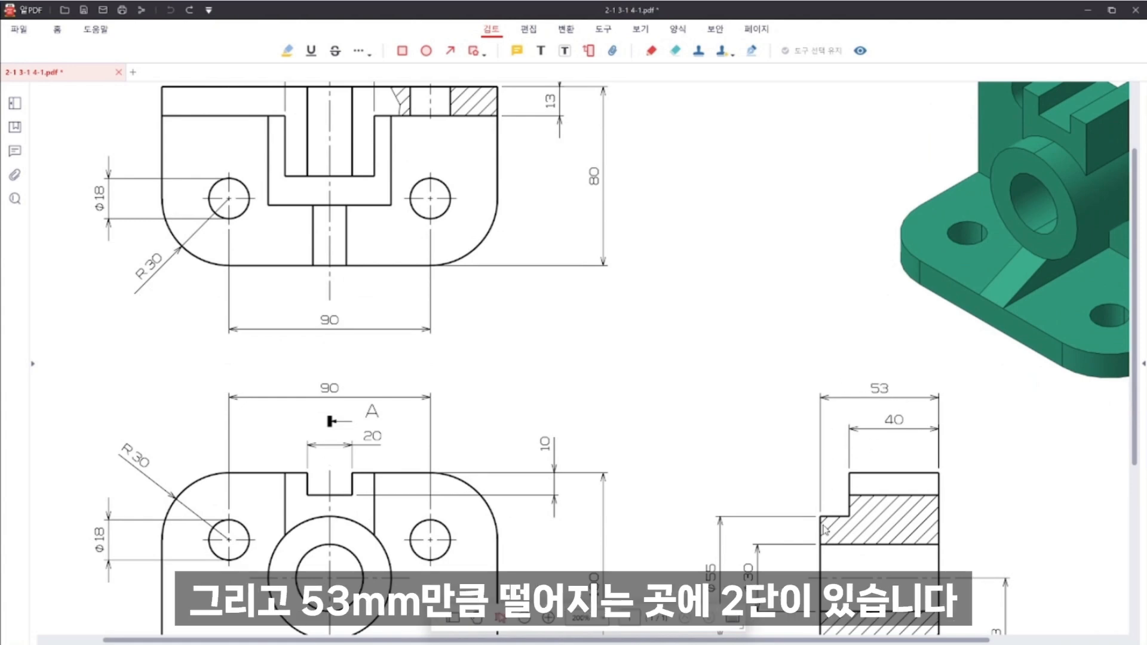
{"action": "scroll", "coordinate": [825, 530], "scroll_direction": "down", "scroll_amount": 2}
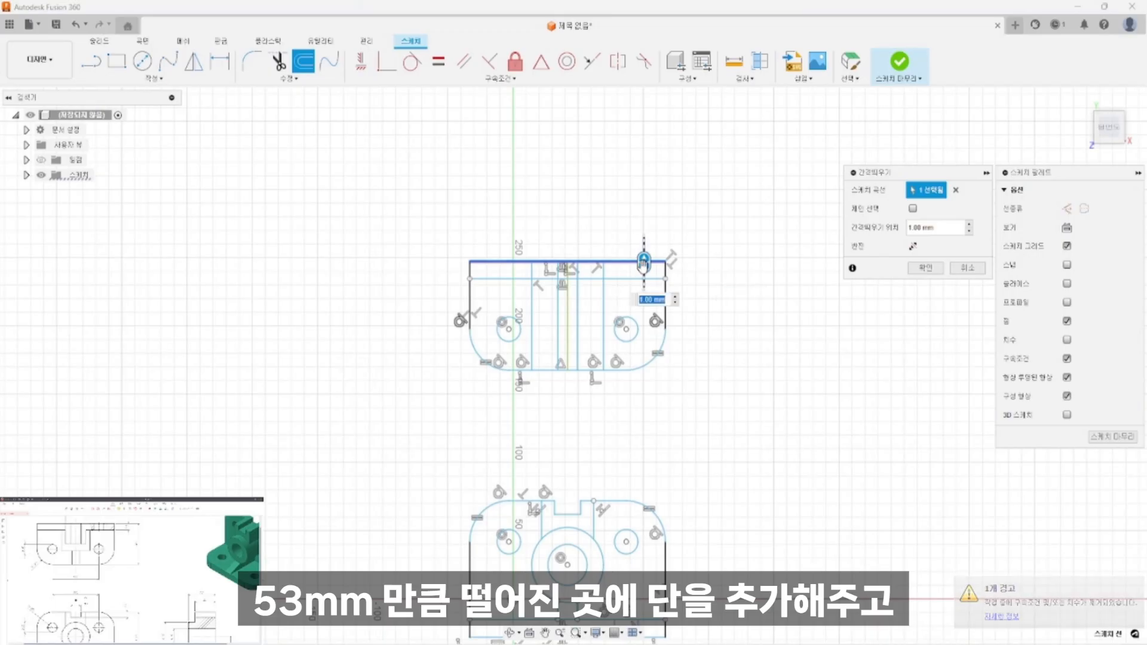
Step: Back in Fusion 360, offset the top view's upper edge downward by 53 mm and again by 40 mm
{"action": "left_click", "coordinate": [644, 261]}
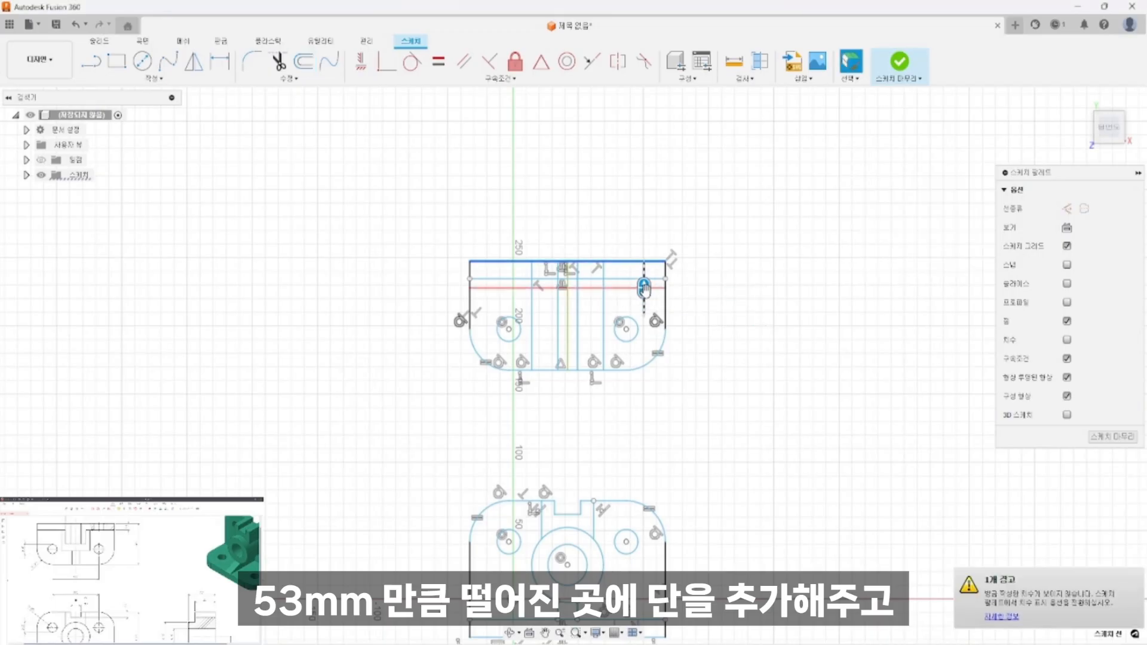
{"action": "type", "text": "53"}
{"action": "key", "text": "Return"}
{"action": "left_click", "coordinate": [304, 61]}
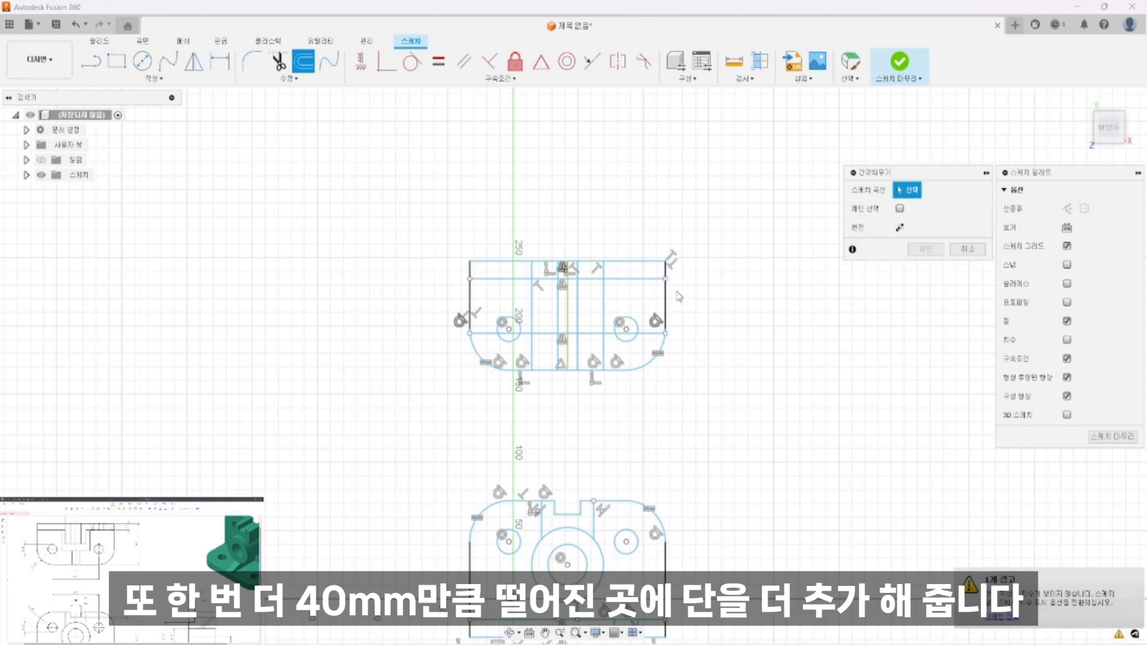
{"action": "left_click", "coordinate": [636, 262]}
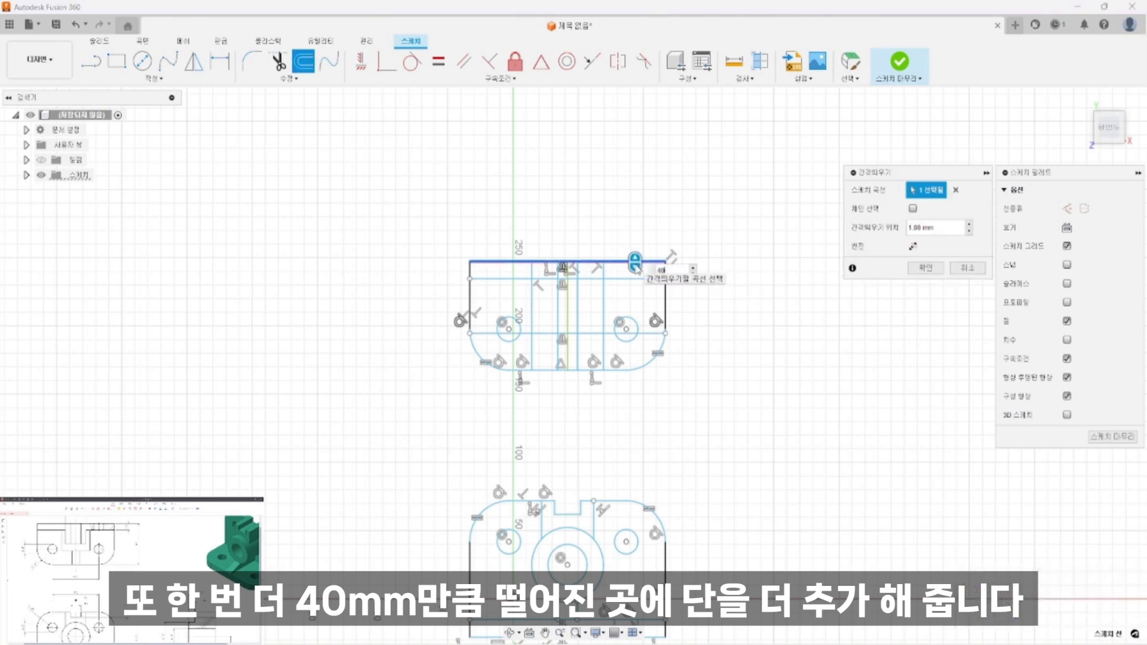
{"action": "type", "text": "40"}
{"action": "key", "text": "Return"}
Step: Trim the 53 mm and 40 mm offset lines outside the two vertical boss lines
{"action": "scroll", "coordinate": [601, 426], "scroll_direction": "up", "scroll_amount": 4}
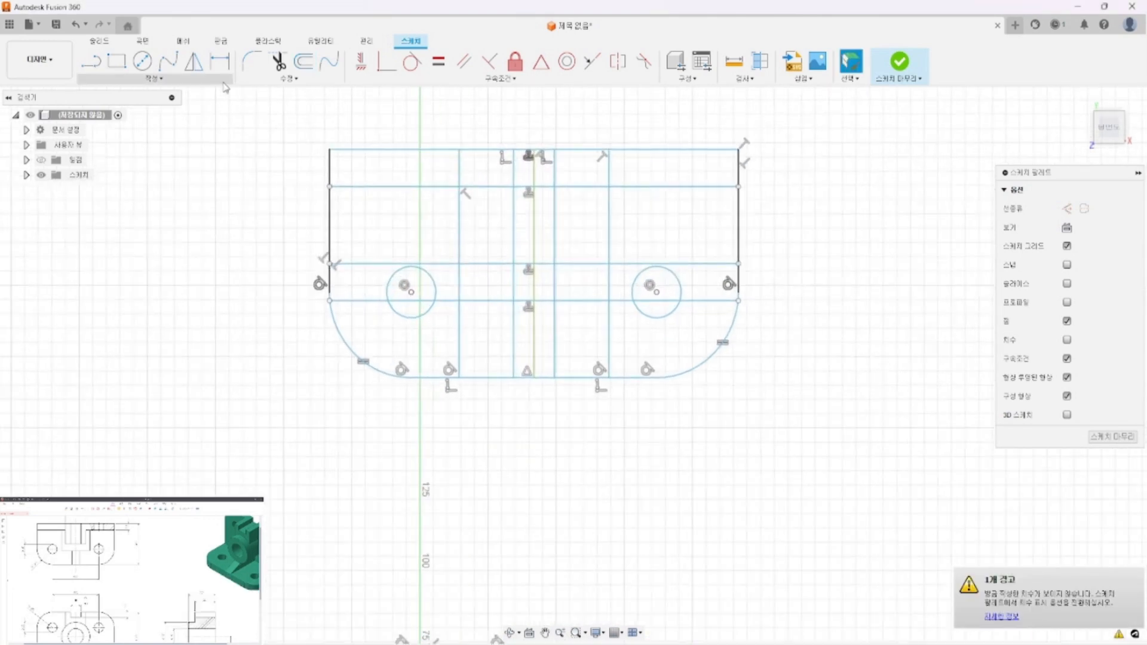
{"action": "left_click", "coordinate": [278, 60]}
{"action": "left_click", "coordinate": [364, 301]}
{"action": "left_click", "coordinate": [418, 301]}
{"action": "left_click", "coordinate": [447, 300]}
{"action": "left_click", "coordinate": [344, 262]}
{"action": "left_click", "coordinate": [712, 264]}
{"action": "left_click", "coordinate": [716, 298]}
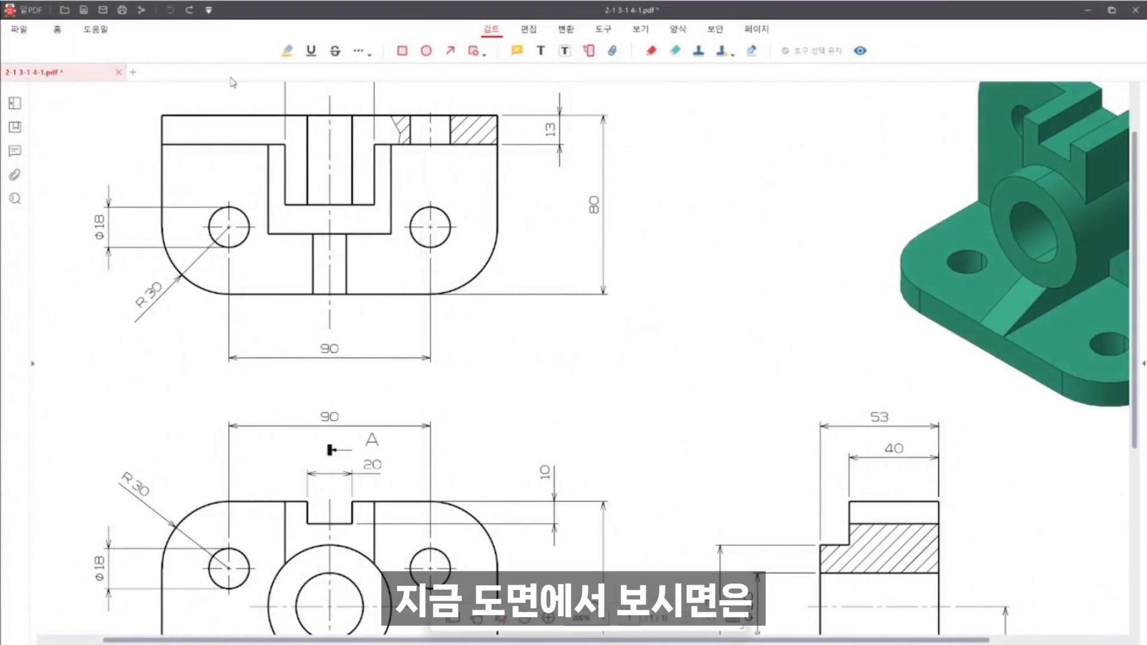
Step: Switch to the PDF drawing and examine the narrower inner step in the middle of the top view
{"action": "left_click", "coordinate": [402, 52]}
{"action": "left_click_drag", "start_coordinate": [278, 113], "coordinate": [385, 214]}
{"action": "key", "text": "ctrl+z"}
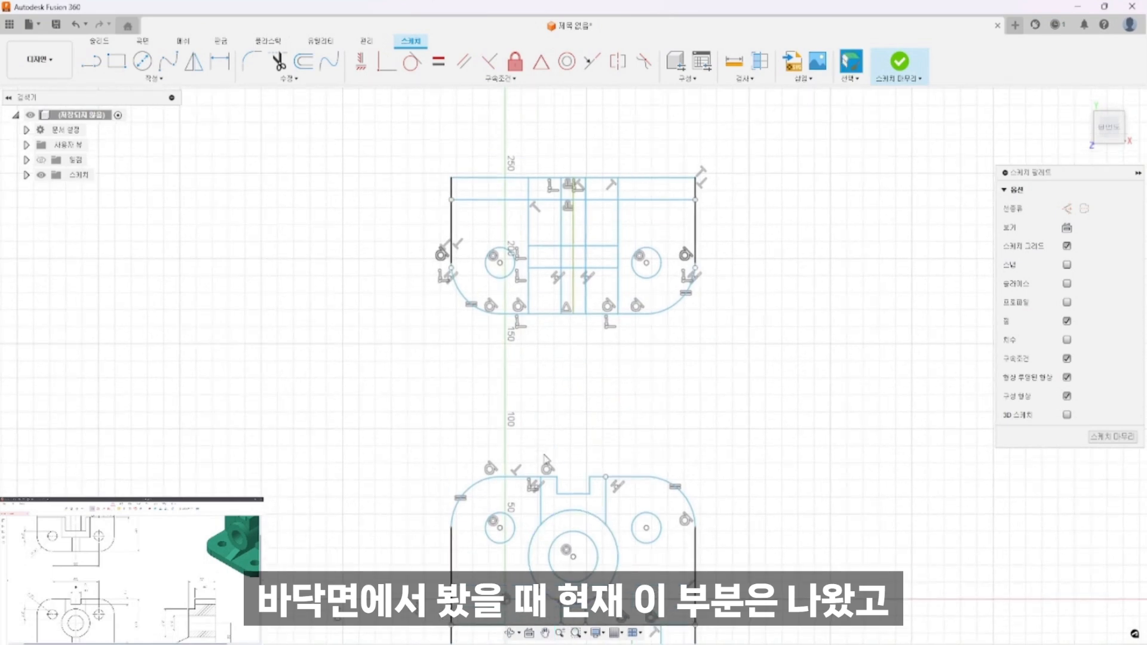
Step: Back in Fusion 360, draw two short vertical lines crossing the top view's upper edge, one on each side between rib and boss lines
{"action": "left_click", "coordinate": [541, 496]}
{"action": "left_click", "coordinate": [605, 507], "text": "ctrl"}
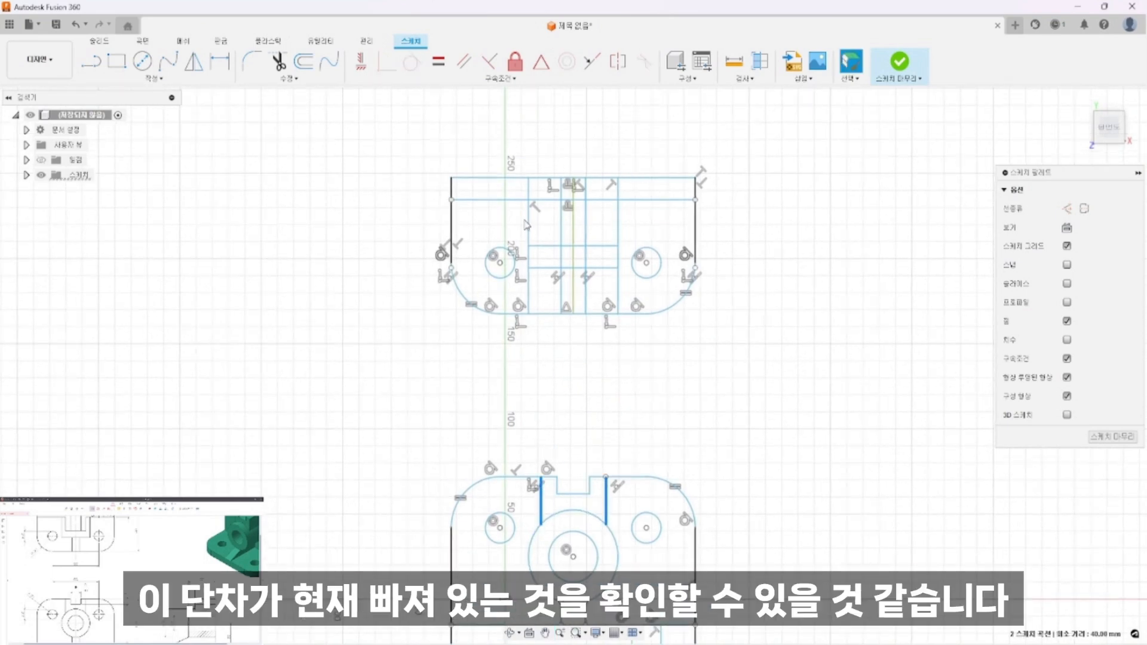
{"action": "middle_click_drag", "start_coordinate": [644, 384], "coordinate": [592, 395]}
{"action": "left_click", "coordinate": [91, 62]}
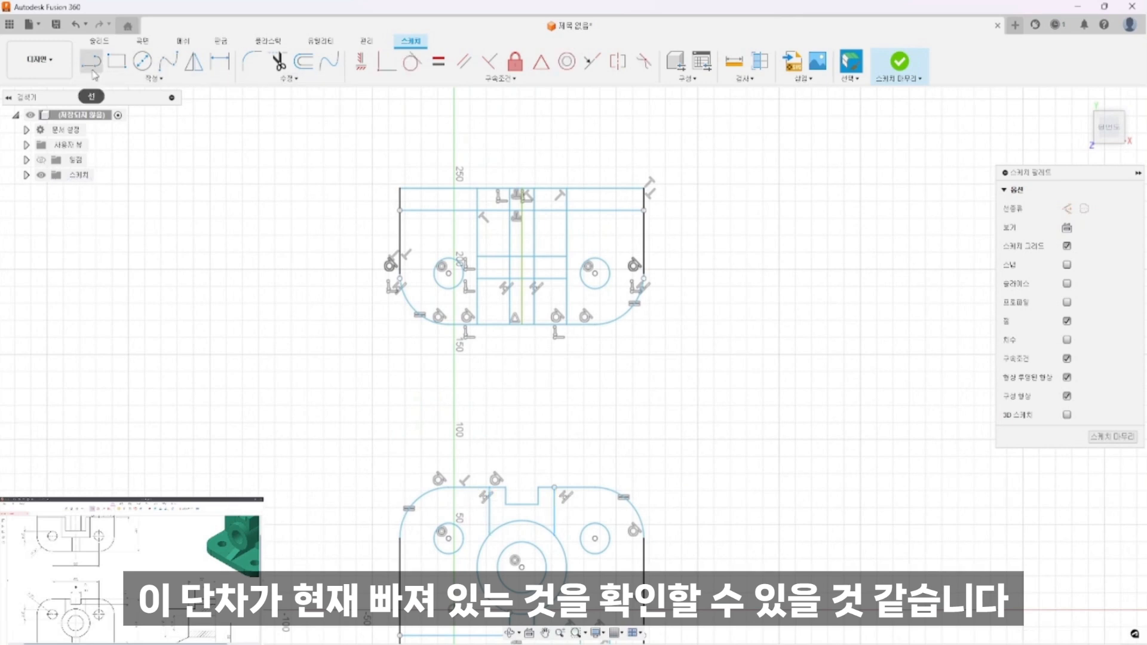
{"action": "left_click", "coordinate": [490, 137]}
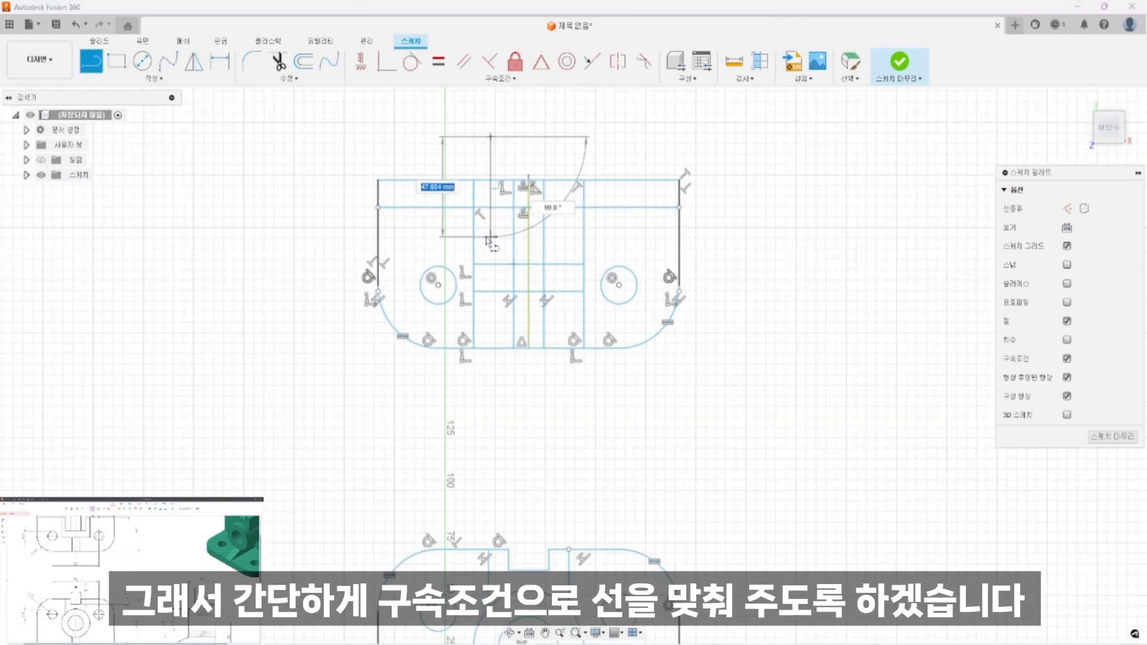
{"action": "left_click", "coordinate": [491, 237]}
{"action": "key", "text": "Escape"}
{"action": "left_click", "coordinate": [92, 63]}
{"action": "left_click", "coordinate": [566, 148]}
{"action": "left_click", "coordinate": [565, 236]}
{"action": "key", "text": "Escape"}
Step: Make the two new vertical lines collinear with the front view's two vertical lines above the large circle
{"action": "middle_click_drag", "start_coordinate": [655, 277], "coordinate": [654, 211]}
{"action": "left_click", "coordinate": [487, 510]}
{"action": "left_click", "coordinate": [567, 507]}
{"action": "left_click", "coordinate": [515, 60]}
{"action": "left_click", "coordinate": [489, 159]}
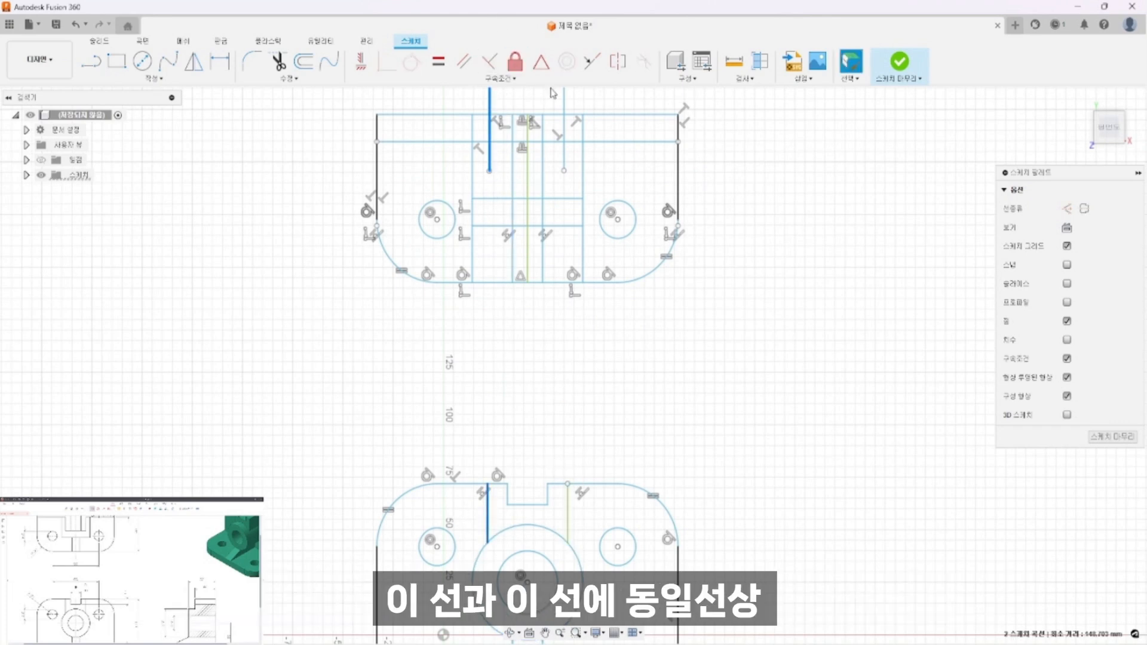
{"action": "left_click", "coordinate": [592, 62]}
{"action": "left_click", "coordinate": [567, 520]}
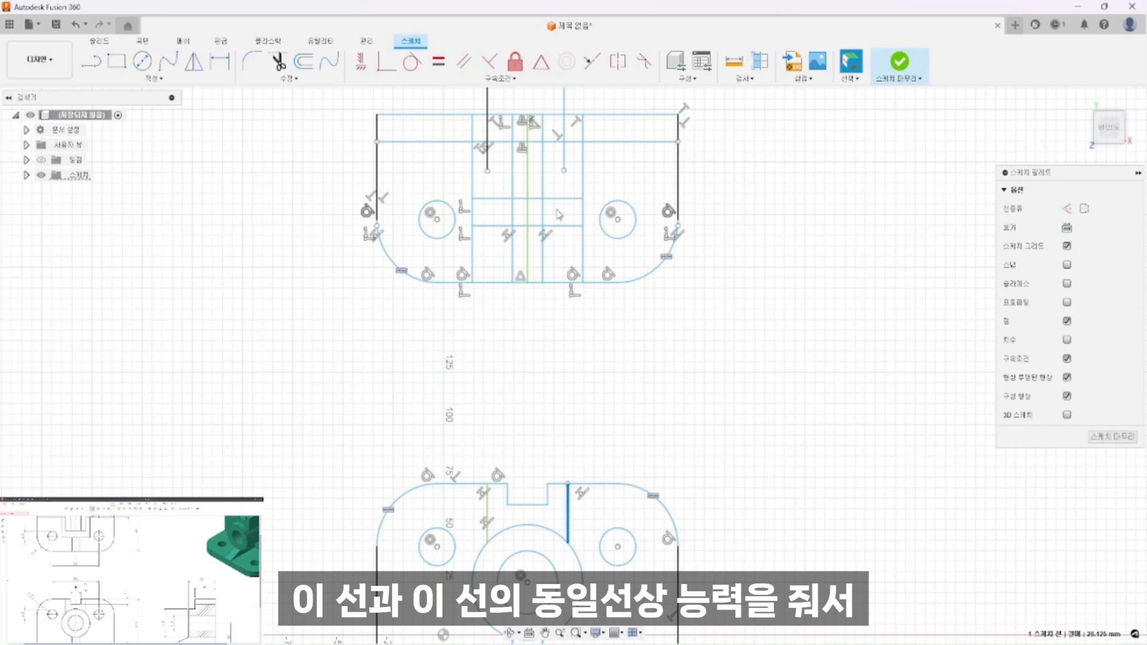
{"action": "left_click", "coordinate": [564, 143]}
{"action": "left_click", "coordinate": [592, 62]}
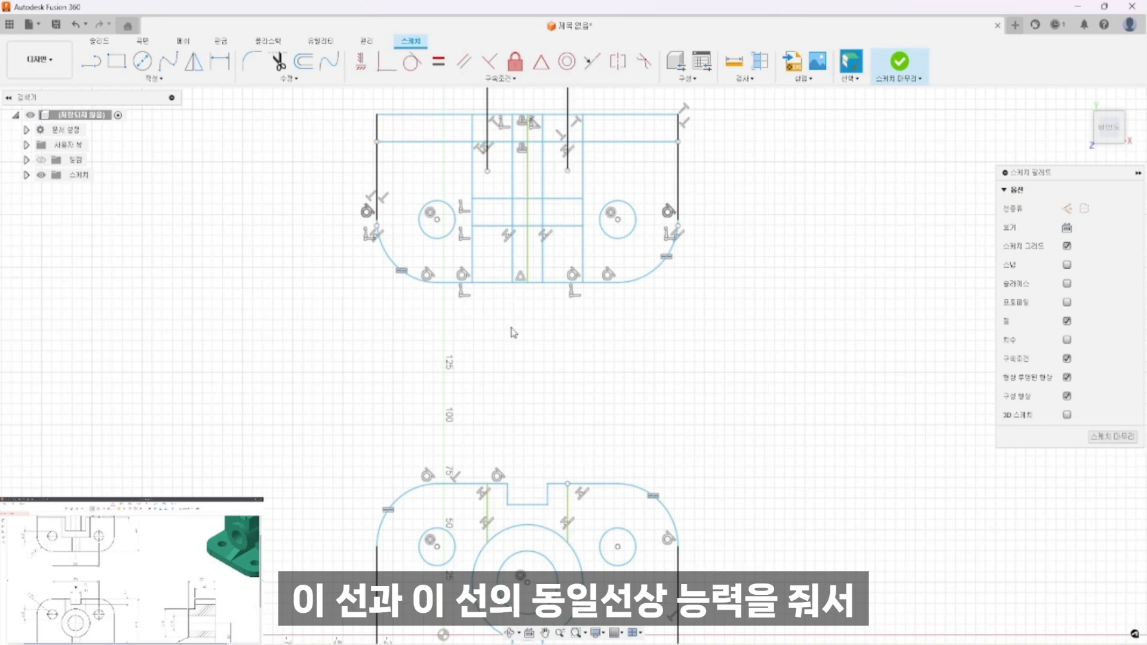
Step: Extend the two collinear vertical lines down to the 40 mm offset line in the top view
{"action": "middle_click_drag", "start_coordinate": [549, 300], "coordinate": [574, 386]}
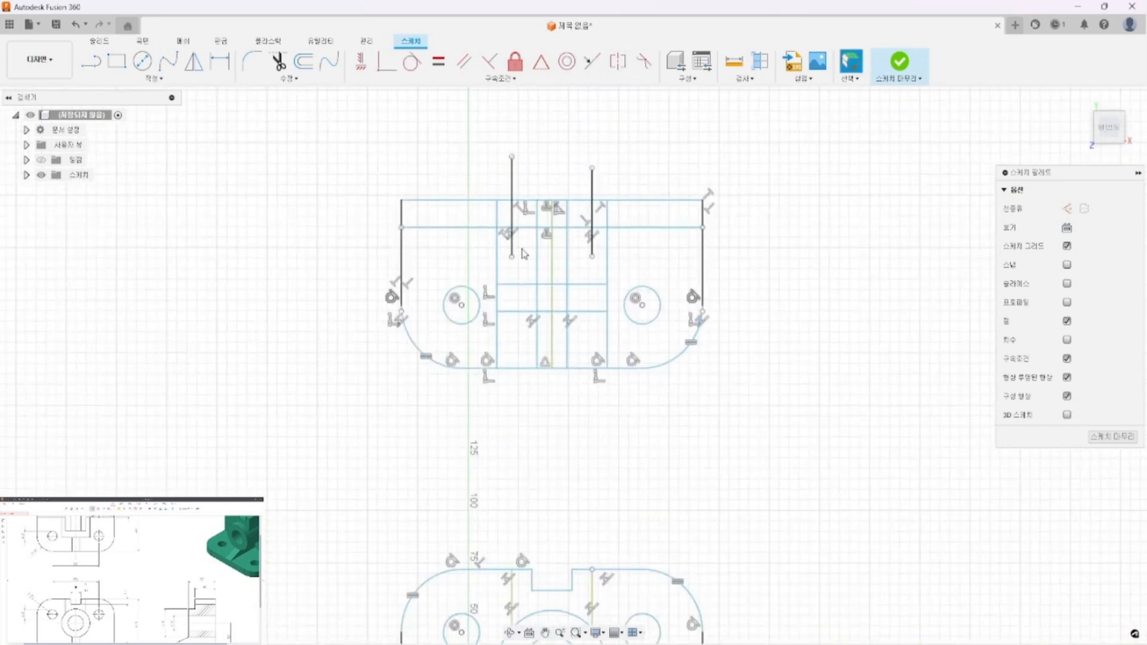
{"action": "middle_click_drag", "start_coordinate": [520, 265], "coordinate": [507, 298]}
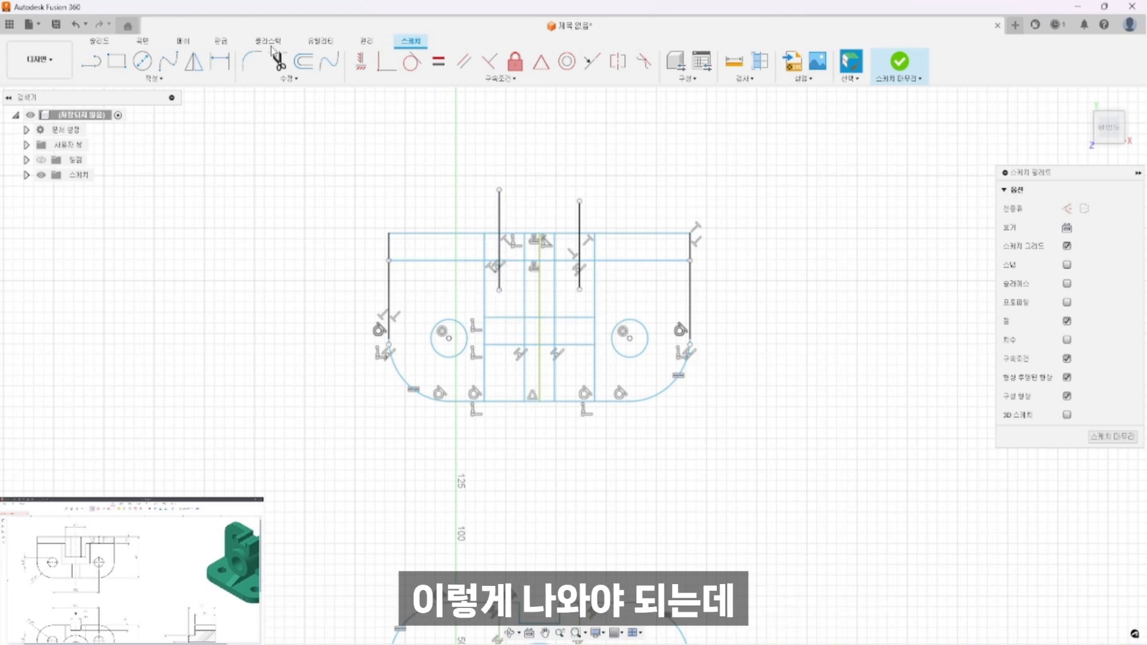
{"action": "left_click", "coordinate": [289, 79]}
{"action": "left_click", "coordinate": [260, 149]}
{"action": "left_click", "coordinate": [506, 276]}
{"action": "left_click", "coordinate": [578, 281]}
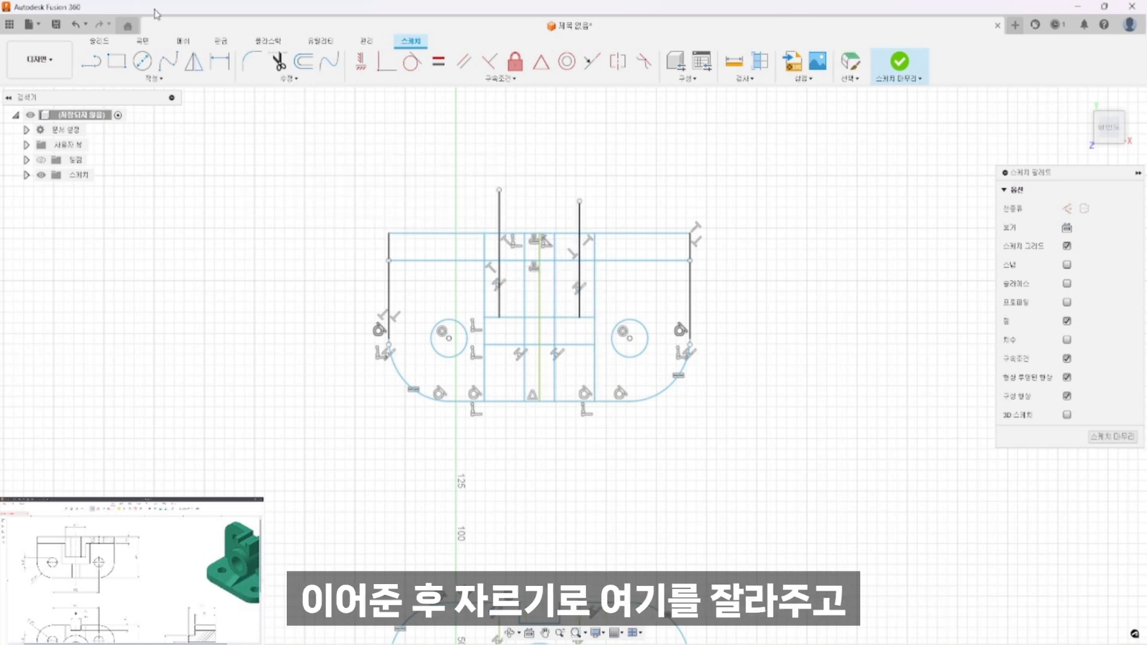
Step: Trim the step and boss lines above the 13 mm line, the 40 mm line's outer ends, and the rib and center lines between both steps
{"action": "left_click", "coordinate": [278, 61]}
{"action": "left_click", "coordinate": [497, 251]}
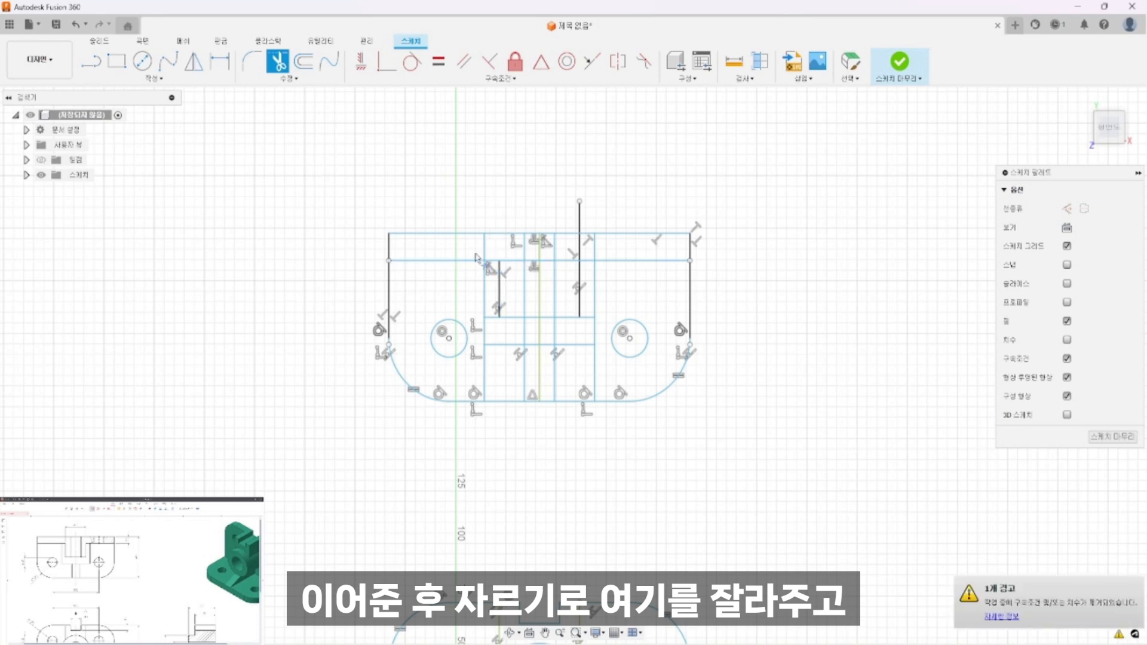
{"action": "left_click", "coordinate": [597, 254]}
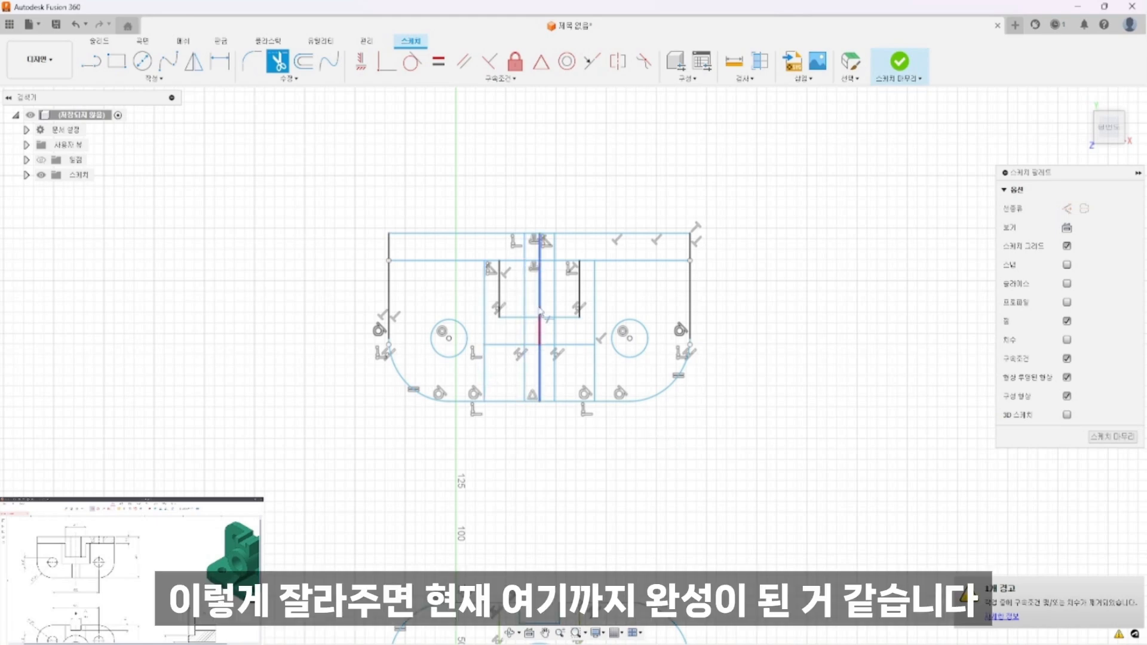
{"action": "left_click", "coordinate": [524, 337]}
{"action": "left_click", "coordinate": [554, 337]}
{"action": "left_click", "coordinate": [540, 337]}
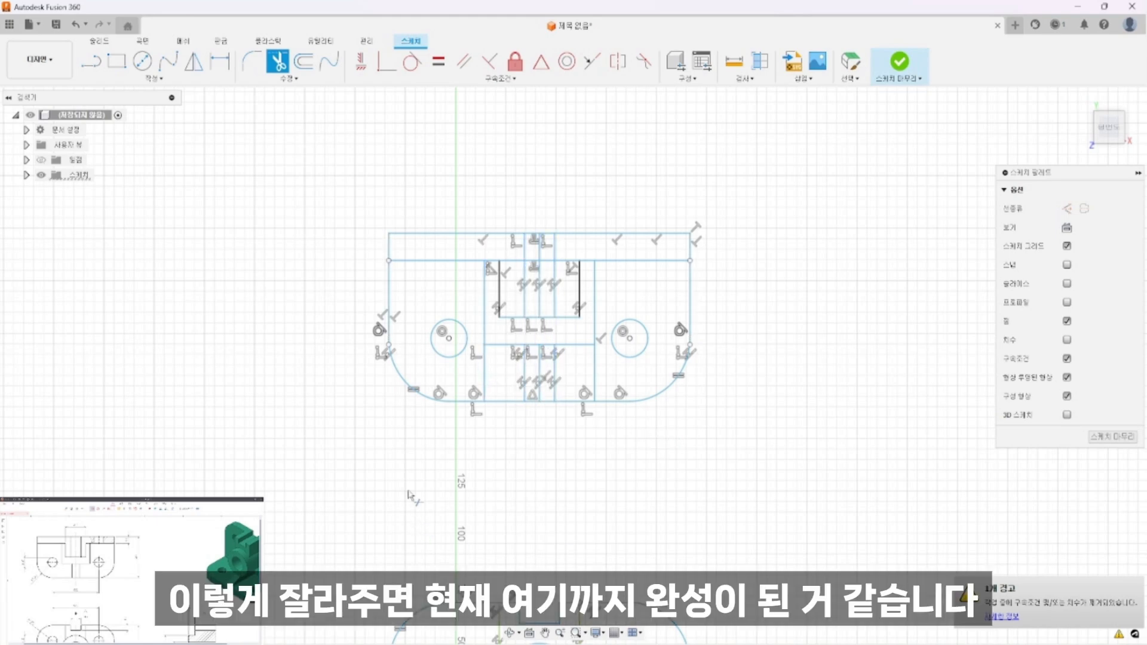
Step: Delete the two remaining pieces of the top view's vertical center line
{"action": "key", "text": "Escape"}
{"action": "left_click", "coordinate": [540, 372]}
{"action": "key", "text": "Delete"}
{"action": "left_click", "coordinate": [539, 298]}
{"action": "key", "text": "Delete"}
Step: Switch to the PDF drawing and mark the two vertical lines in the middle of the top view's step with a rectangle
{"action": "mouse_move", "coordinate": [299, 311]}
{"action": "left_mouse_down"}
{"action": "mouse_move", "coordinate": [422, 482]}
{"action": "mouse_move", "coordinate": [430, 516]}
{"action": "left_mouse_up"}
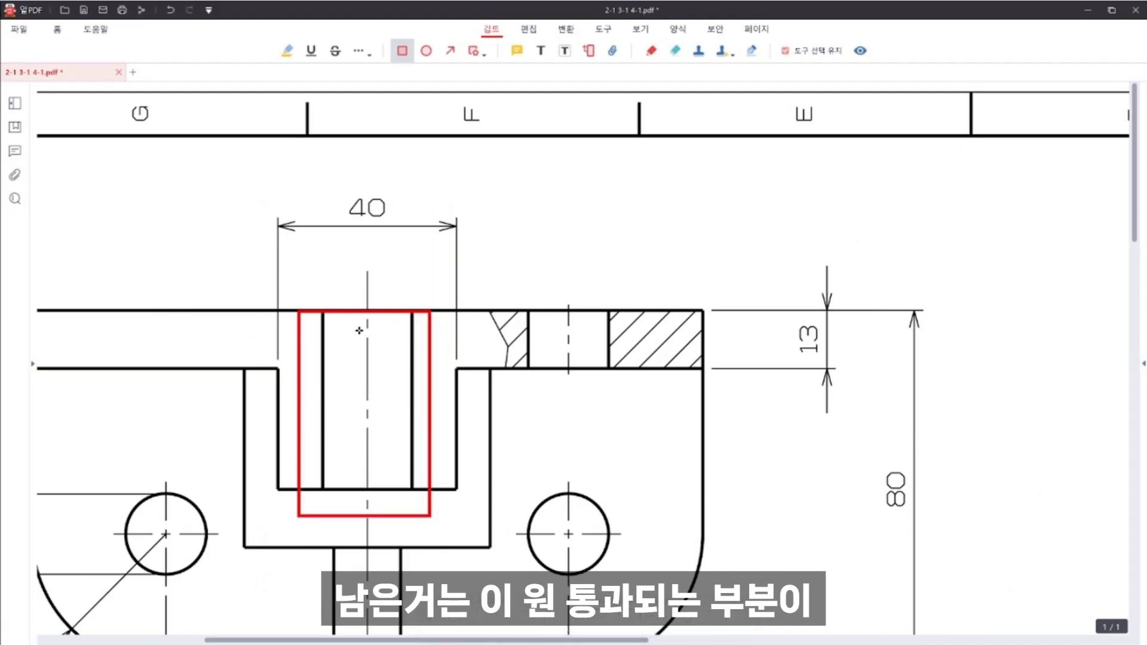
{"action": "key", "text": "ctrl+z"}
{"action": "mouse_move", "coordinate": [311, 275]}
{"action": "left_mouse_down"}
{"action": "mouse_move", "coordinate": [438, 487]}
{"action": "mouse_move", "coordinate": [418, 506]}
{"action": "left_mouse_up"}
{"action": "scroll", "coordinate": [309, 358], "scroll_direction": "down", "scroll_amount": 3}
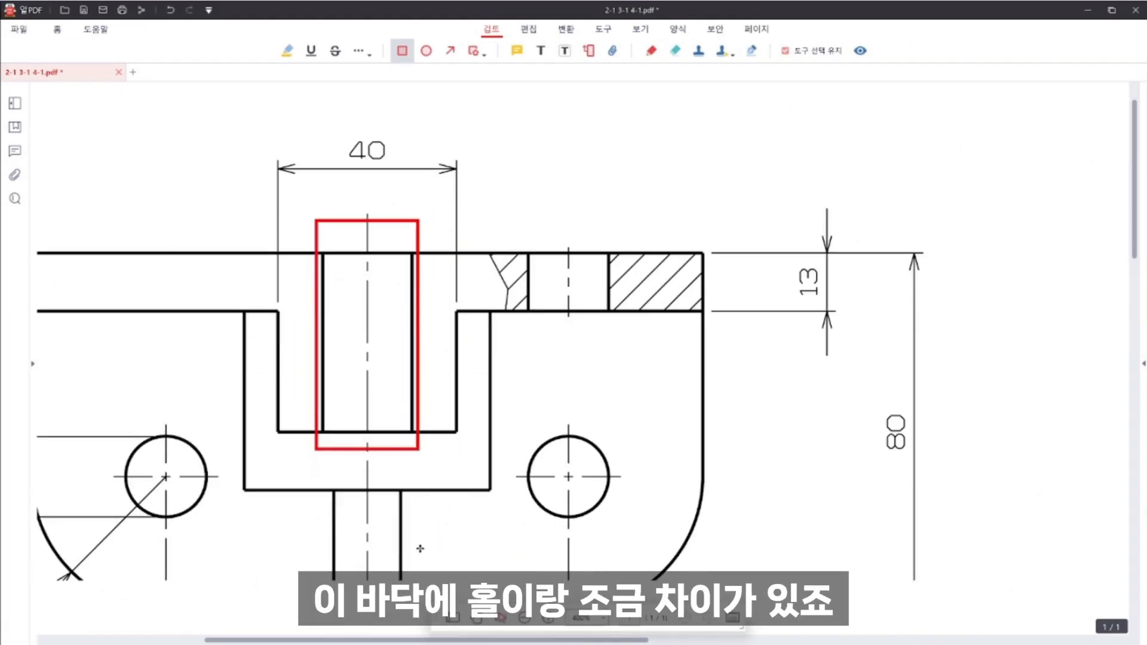
Step: Mark the rib's two vertical lines below the boss with a rectangle, and remove both rectangle marks from the drawing
{"action": "left_click_drag", "start_coordinate": [300, 343], "coordinate": [433, 488]}
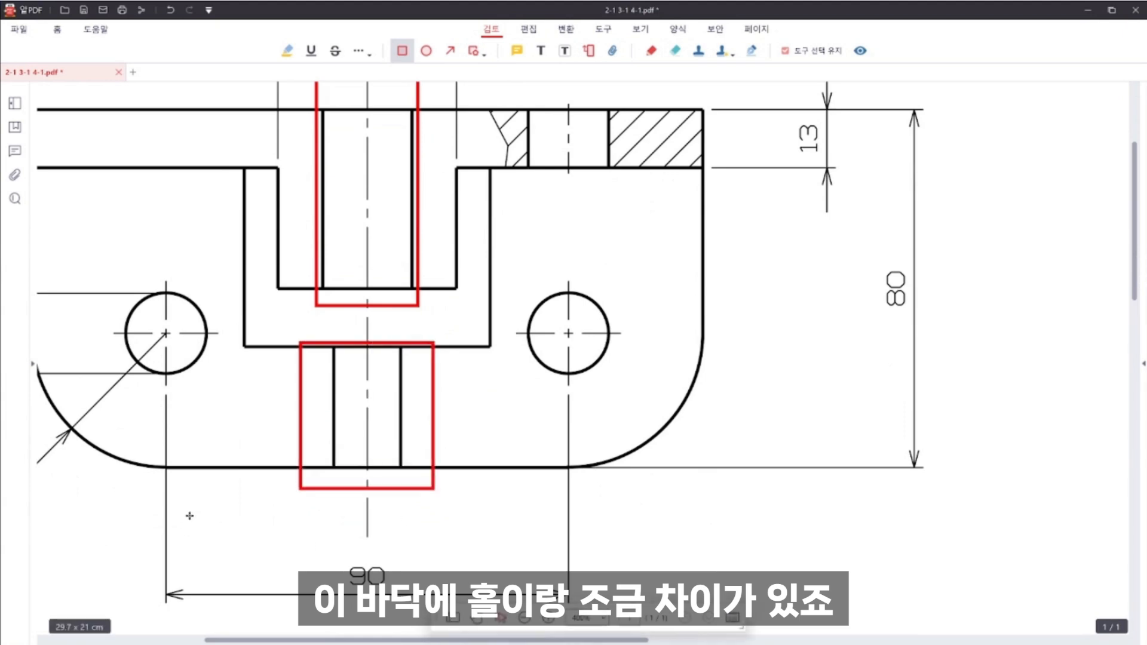
{"action": "key", "text": "ctrl+z"}
{"action": "key", "text": "ctrl+z"}
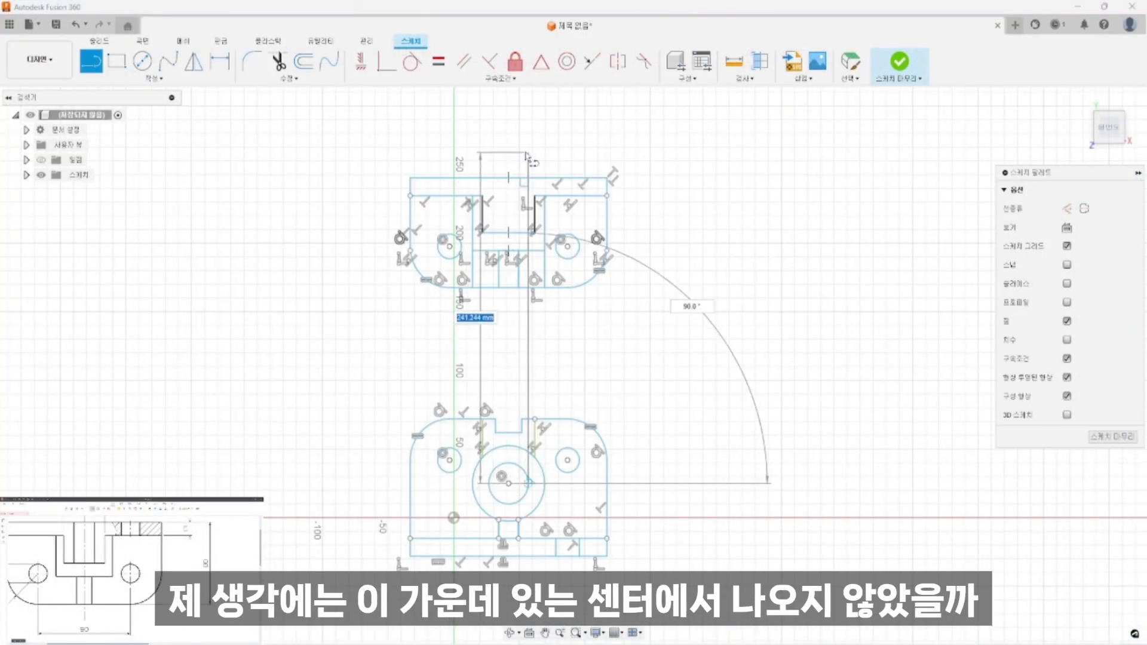
Step: Sketch two vertical lines from the side points of the front view's inner circle up past the top view's upper edge
{"action": "left_click", "coordinate": [530, 145]}
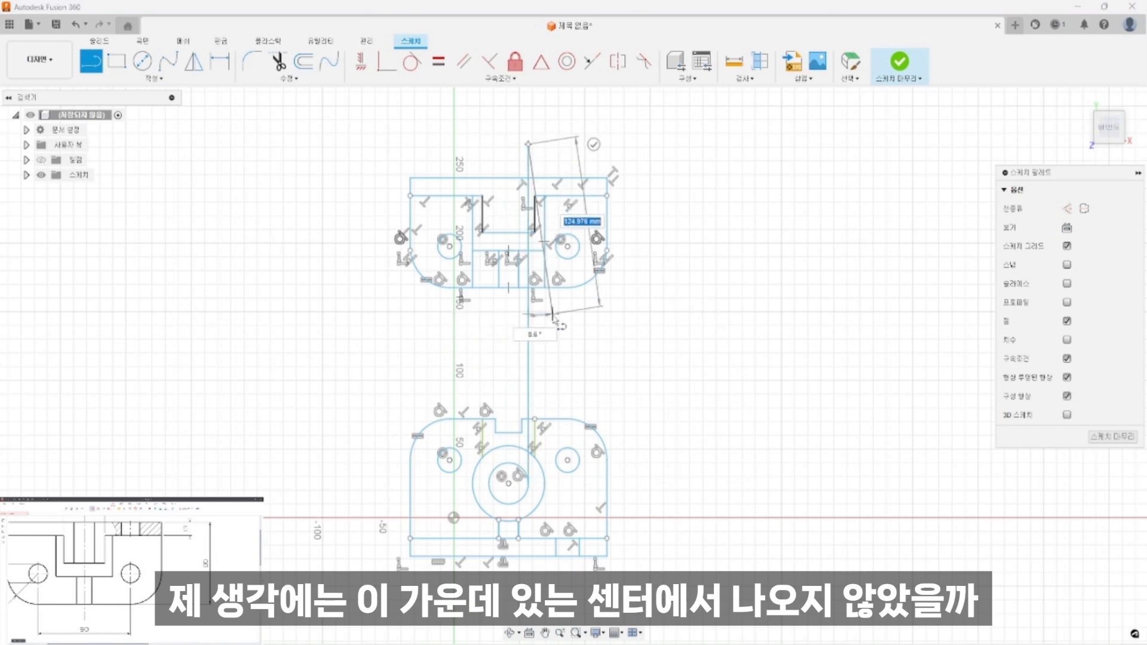
{"action": "key", "text": "Escape"}
{"action": "left_click", "coordinate": [93, 62]}
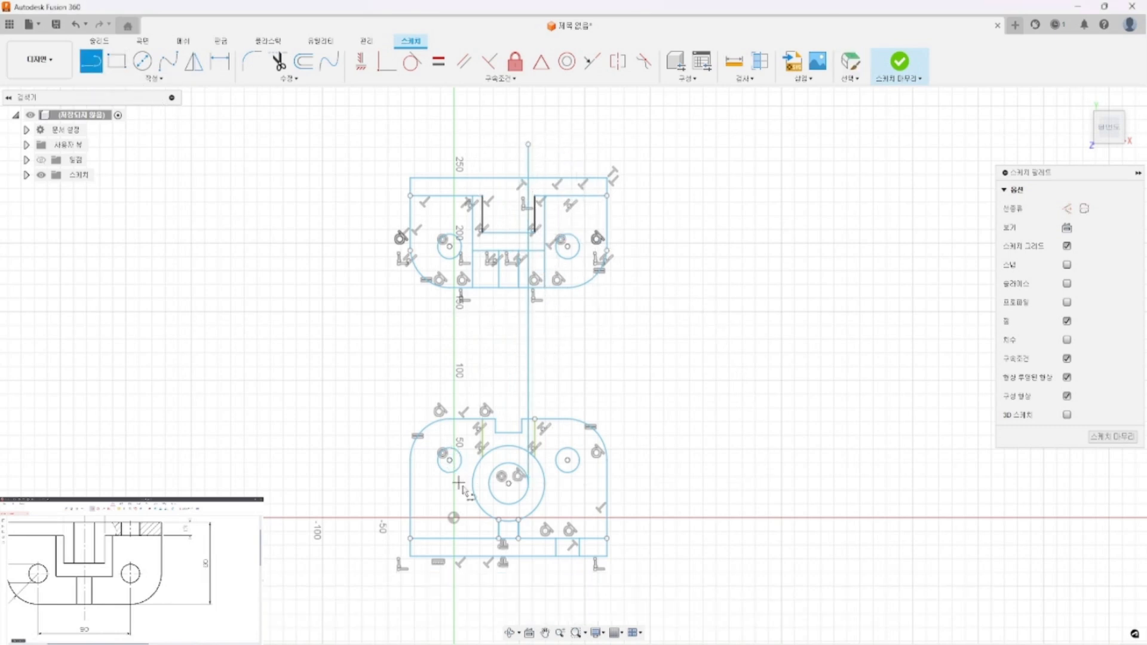
{"action": "left_click", "coordinate": [489, 484]}
{"action": "left_click", "coordinate": [489, 127]}
{"action": "key", "text": "Escape"}
{"action": "middle_click_drag", "start_coordinate": [553, 213], "coordinate": [565, 390]}
{"action": "scroll", "coordinate": [564, 391], "scroll_direction": "down", "scroll_amount": 2}
{"action": "scroll", "coordinate": [565, 390], "scroll_direction": "up", "scroll_amount": 3}
Step: Trim the two projected lines so that only their parts inside the top view's step remain
{"action": "left_click", "coordinate": [278, 61]}
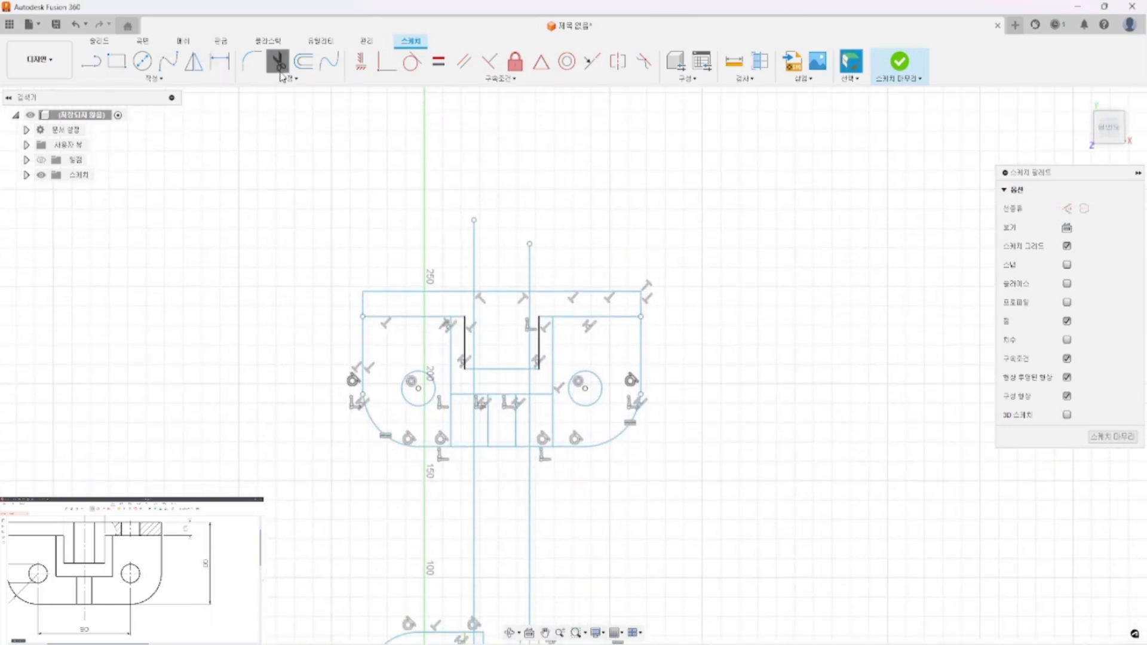
{"action": "left_click", "coordinate": [526, 425]}
{"action": "left_click", "coordinate": [521, 386]}
{"action": "left_click", "coordinate": [481, 385]}
{"action": "left_click", "coordinate": [478, 261]}
{"action": "left_click", "coordinate": [531, 272]}
{"action": "middle_click_drag", "start_coordinate": [617, 516], "coordinate": [616, 360]}
{"action": "left_click", "coordinate": [531, 349]}
{"action": "left_click", "coordinate": [475, 359]}
{"action": "scroll", "coordinate": [537, 512], "scroll_direction": "up", "scroll_amount": 1}
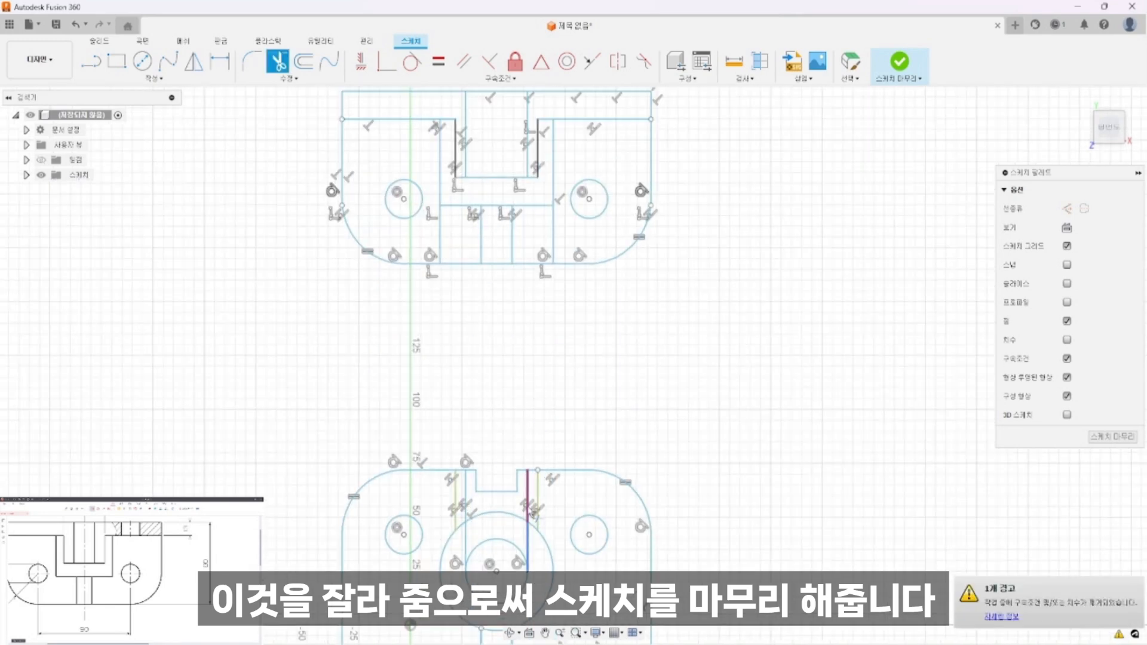
{"action": "key", "text": "Escape"}
Step: Turn off the display of constraint symbols in the sketch
{"action": "left_click", "coordinate": [1067, 358]}
{"action": "scroll", "coordinate": [583, 514], "scroll_direction": "up", "scroll_amount": 1}
{"action": "middle_click_drag", "start_coordinate": [582, 513], "coordinate": [614, 470]}
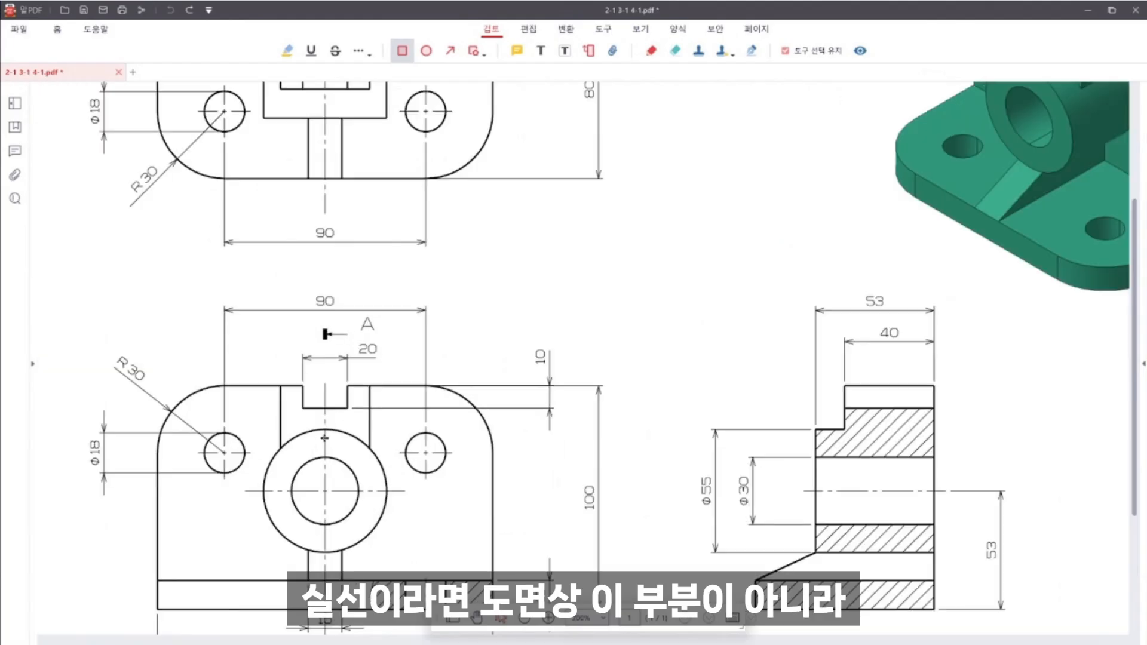
Step: Switch to the PDF drawing, cross out the Ø30 hole, and outline the 20 mm notch and the top view's step in red
{"action": "scroll", "coordinate": [266, 475], "scroll_direction": "up", "scroll_amount": 3, "text": "ctrl"}
{"action": "left_click_drag", "start_coordinate": [365, 607], "coordinate": [263, 489]}
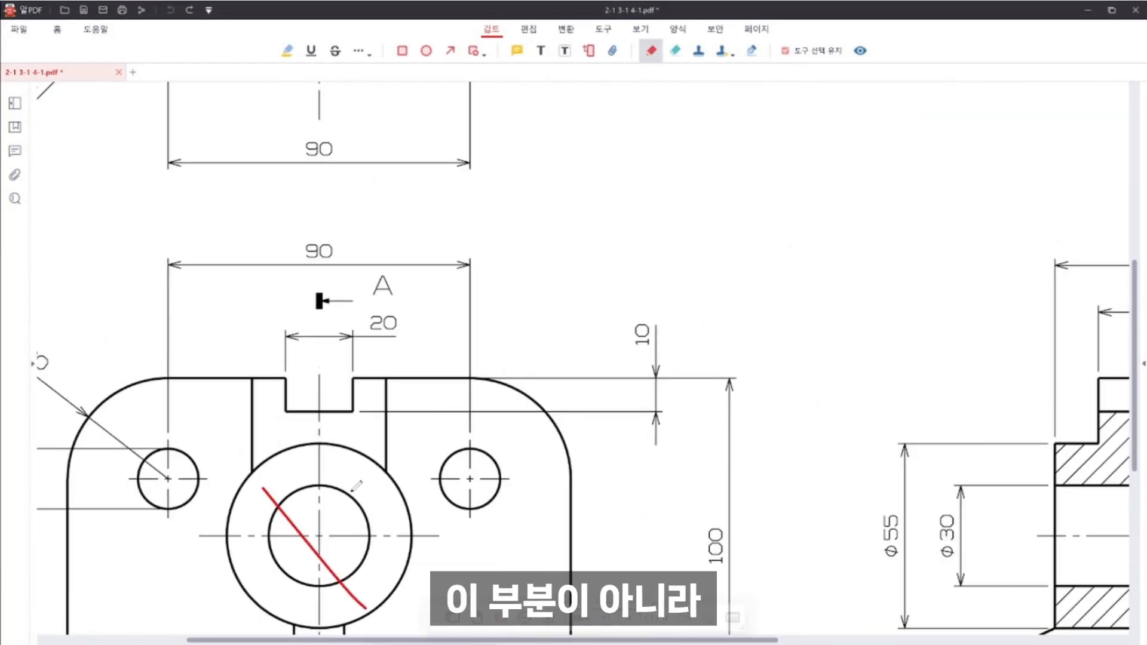
{"action": "left_click_drag", "start_coordinate": [366, 479], "coordinate": [258, 582]}
{"action": "left_click_drag", "start_coordinate": [285, 420], "coordinate": [277, 356]}
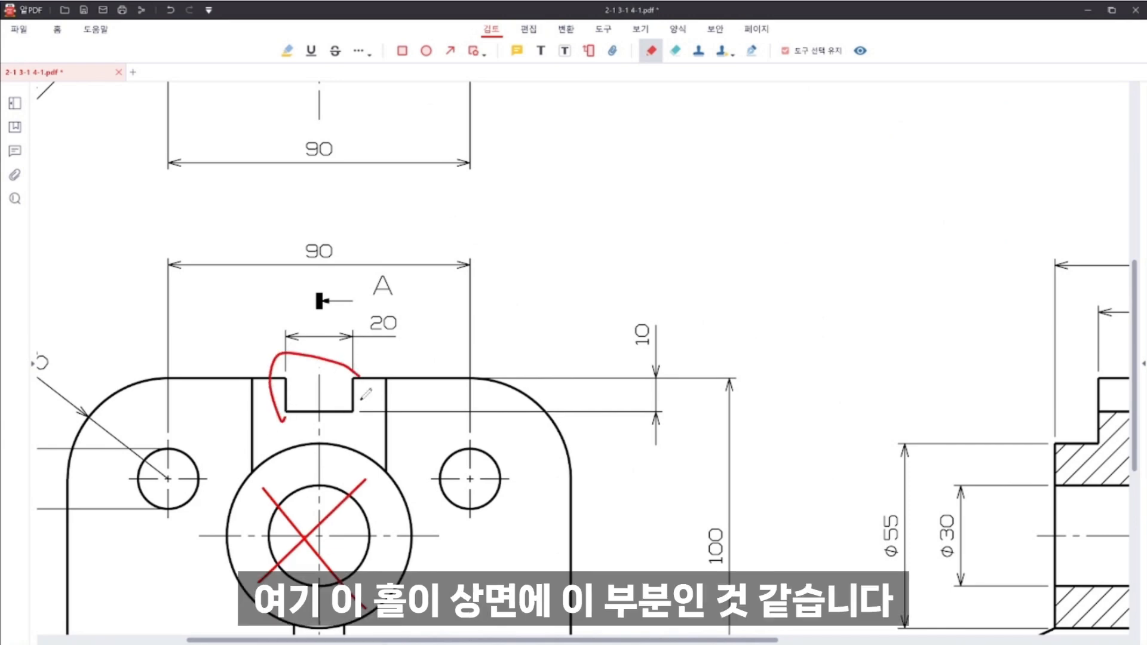
{"action": "scroll", "coordinate": [308, 353], "scroll_direction": "down", "scroll_amount": 5, "text": "ctrl"}
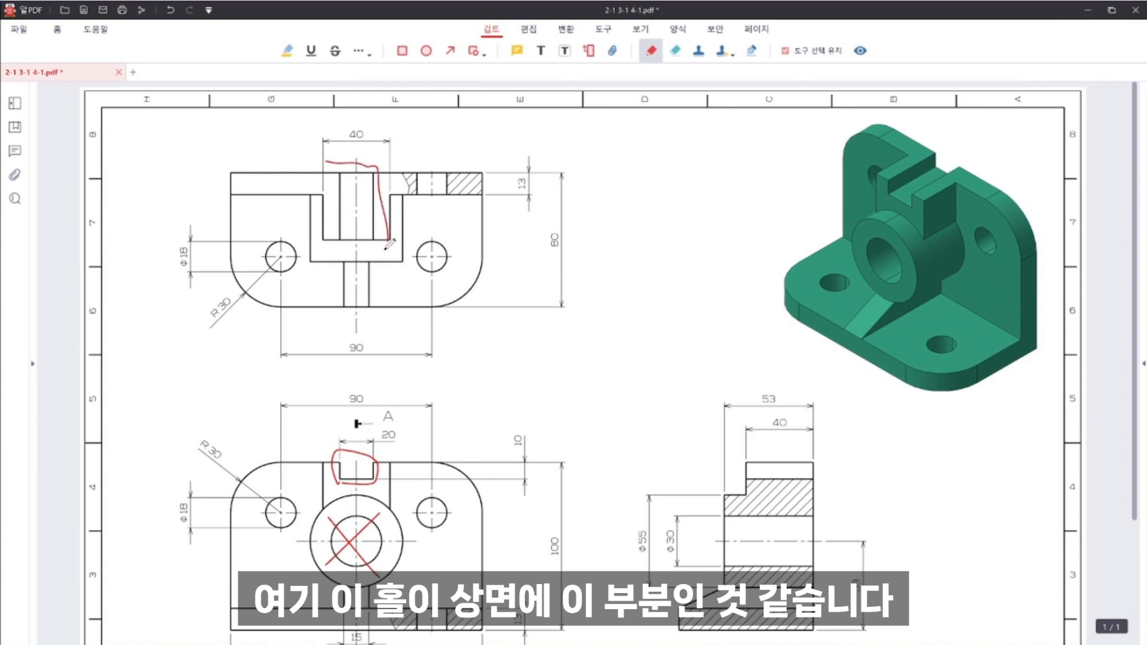
{"action": "left_click_drag", "start_coordinate": [328, 202], "coordinate": [332, 171]}
{"action": "left_click", "coordinate": [501, 618]}
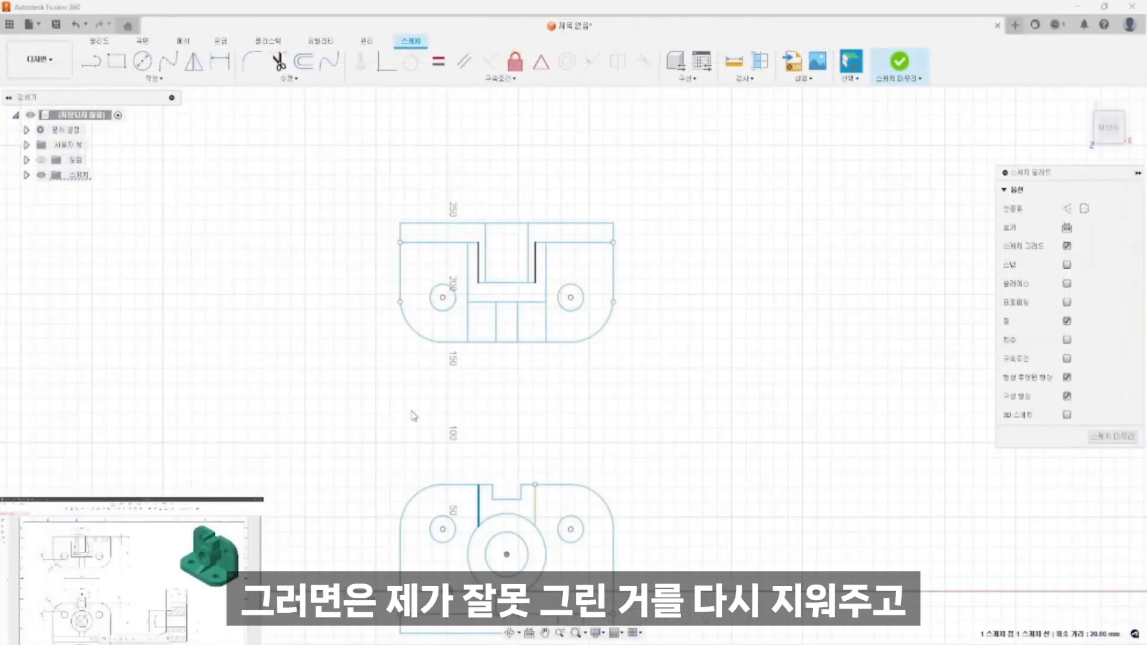
Step: Switch back to Fusion 360 and delete the two wrongly projected vertical lines inside the top view's step
{"action": "scroll", "coordinate": [505, 263], "scroll_direction": "up", "scroll_amount": 4}
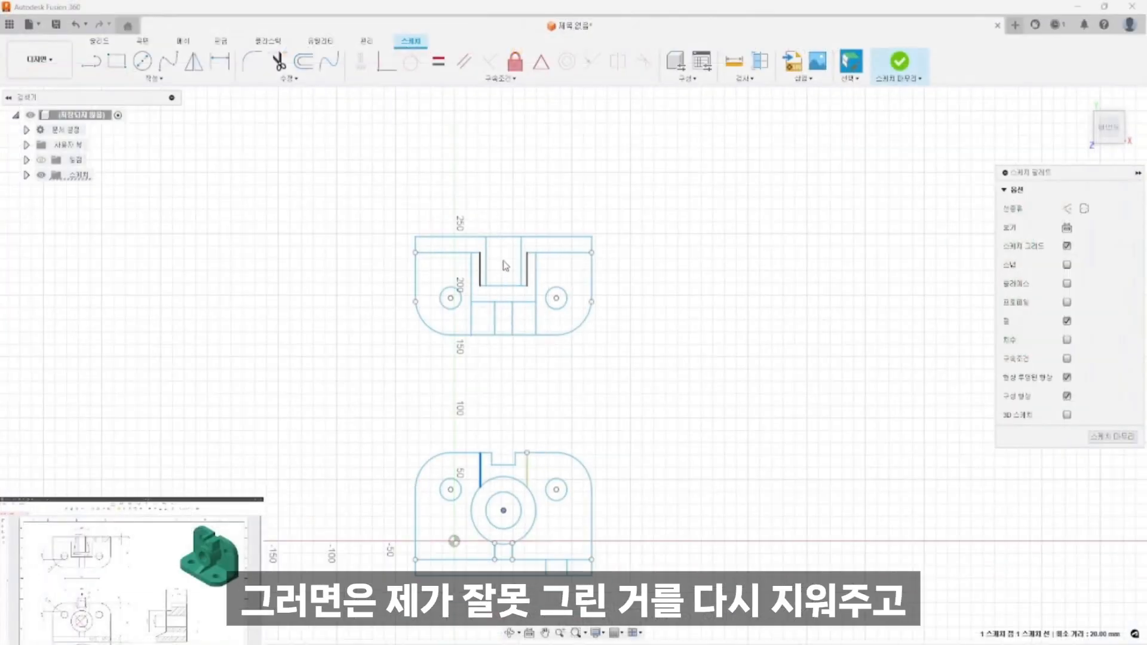
{"action": "key", "text": "Delete"}
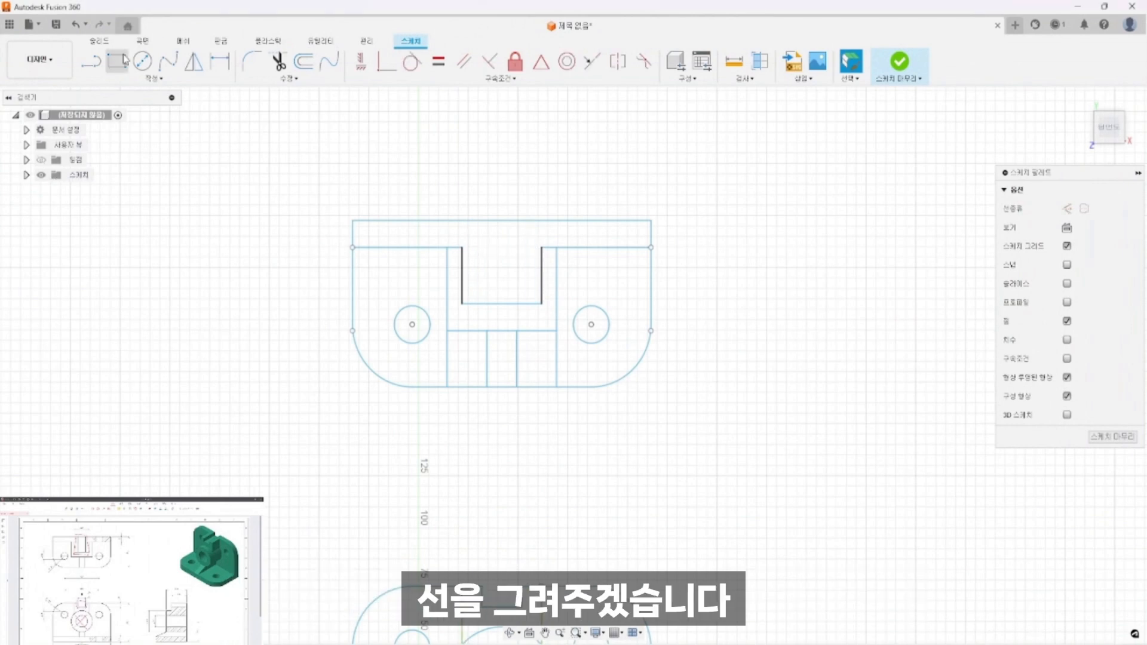
Step: Sketch two separate vertical lines inside the top view's step, both crossing the upper edge and ending above the step's floor
{"action": "left_click", "coordinate": [91, 61]}
{"action": "left_click", "coordinate": [492, 174]}
{"action": "left_click", "coordinate": [492, 281]}
{"action": "key", "text": "Escape"}
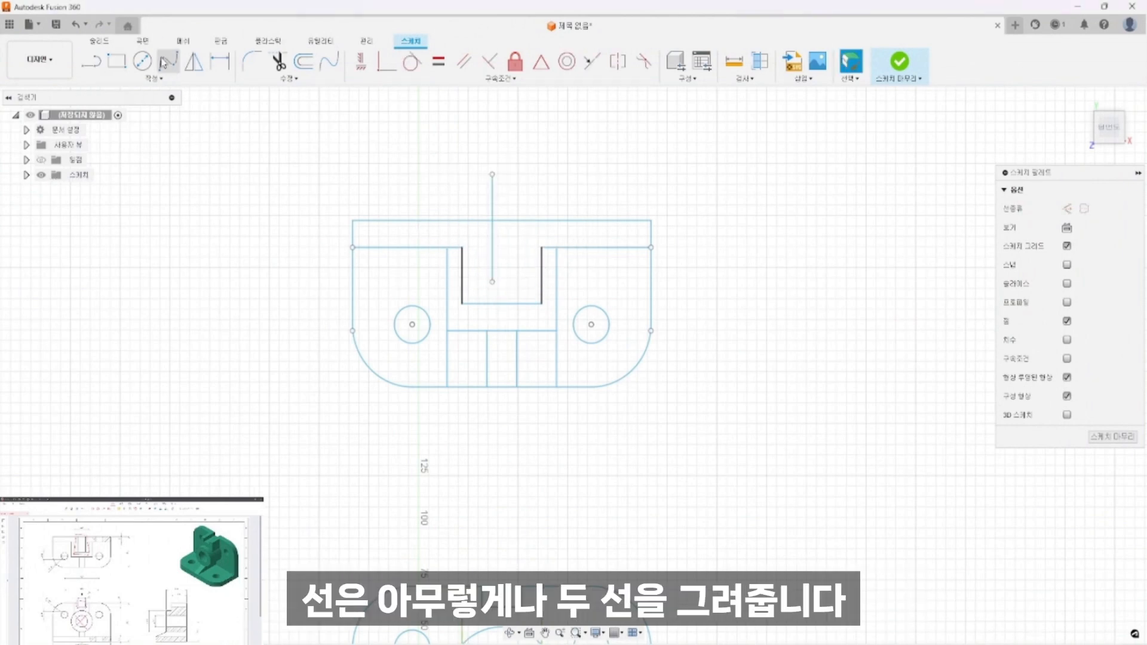
{"action": "key", "text": "l"}
{"action": "left_click", "coordinate": [523, 194]}
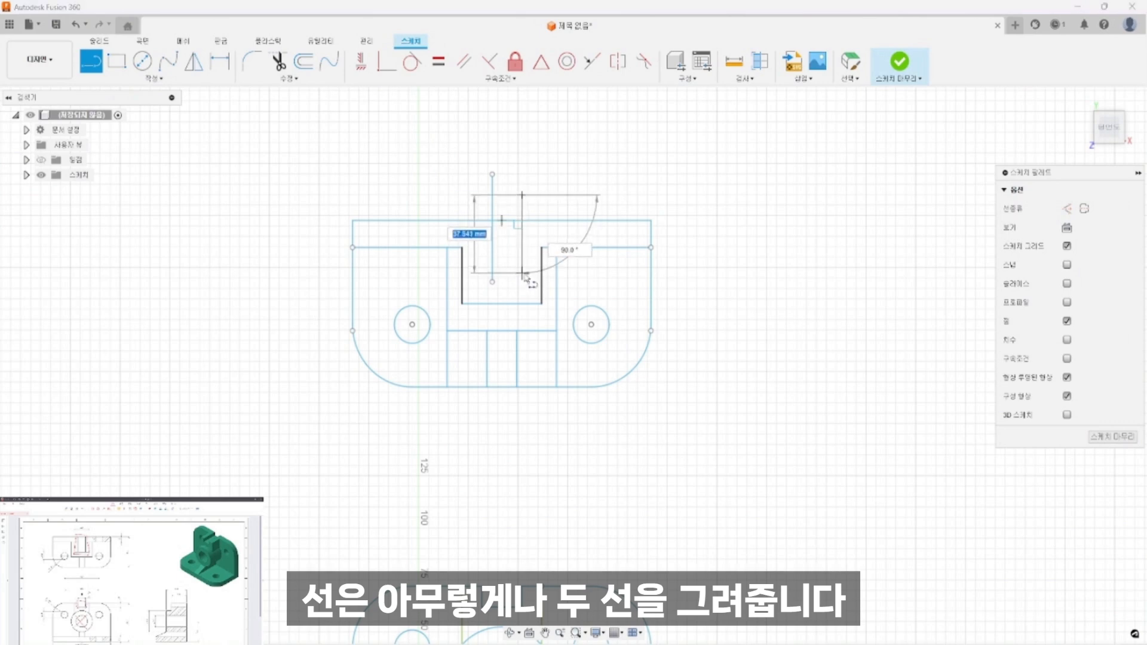
{"action": "left_click", "coordinate": [523, 276]}
{"action": "key", "text": "Escape"}
Step: Make the two new vertical lines collinear with the sides of the front view's 20 mm notch
{"action": "middle_click_drag", "start_coordinate": [517, 524], "coordinate": [493, 461]}
{"action": "left_click", "coordinate": [499, 534]}
{"action": "left_click", "coordinate": [459, 537], "text": "ctrl"}
{"action": "left_click", "coordinate": [469, 164]}
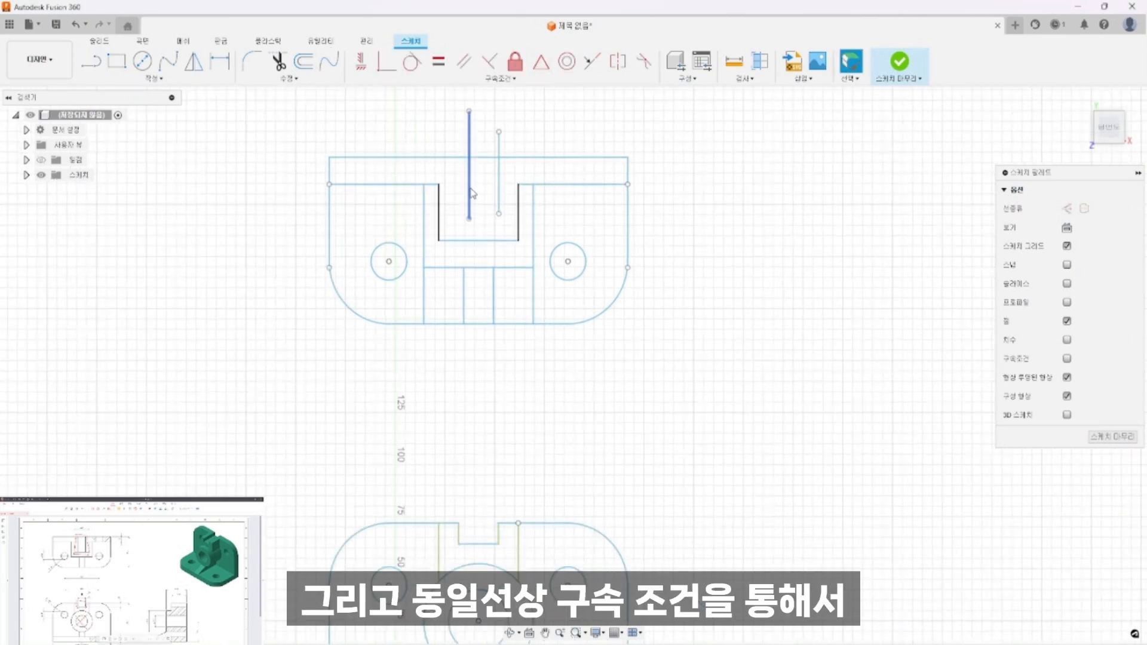
{"action": "left_click", "coordinate": [459, 539], "text": "ctrl"}
{"action": "left_click", "coordinate": [592, 61]}
{"action": "key", "text": "Escape"}
{"action": "left_click", "coordinate": [499, 194]}
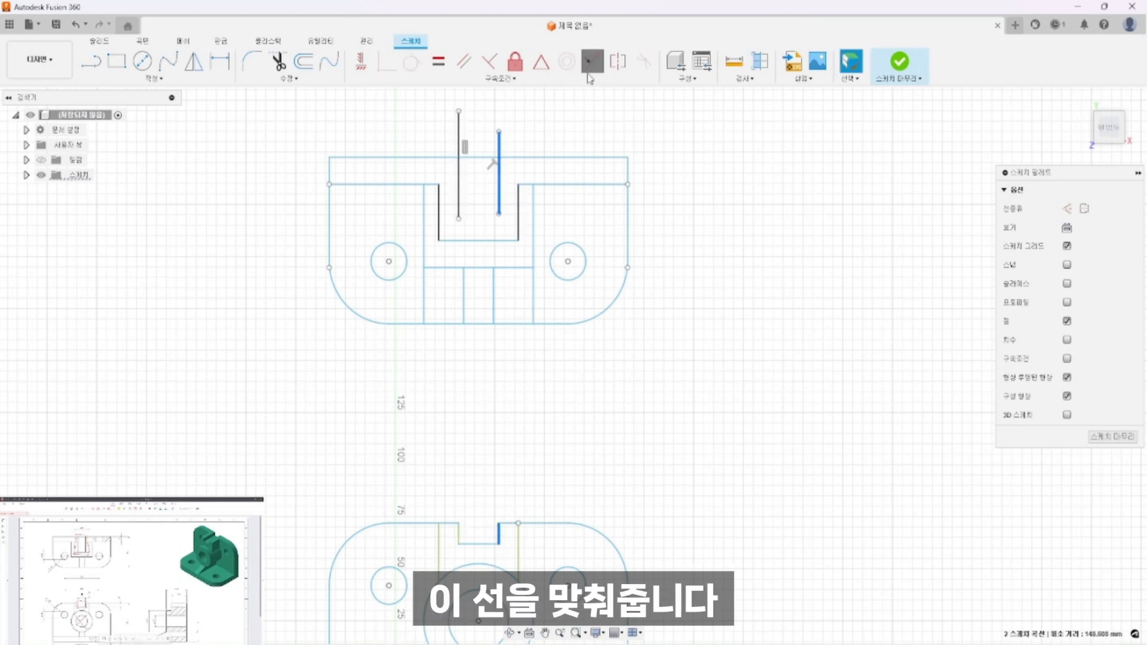
Step: Extend both notch lines down to the step's floor and trim their ends above the top view's upper edge
{"action": "left_click", "coordinate": [288, 79]}
{"action": "left_click", "coordinate": [273, 155]}
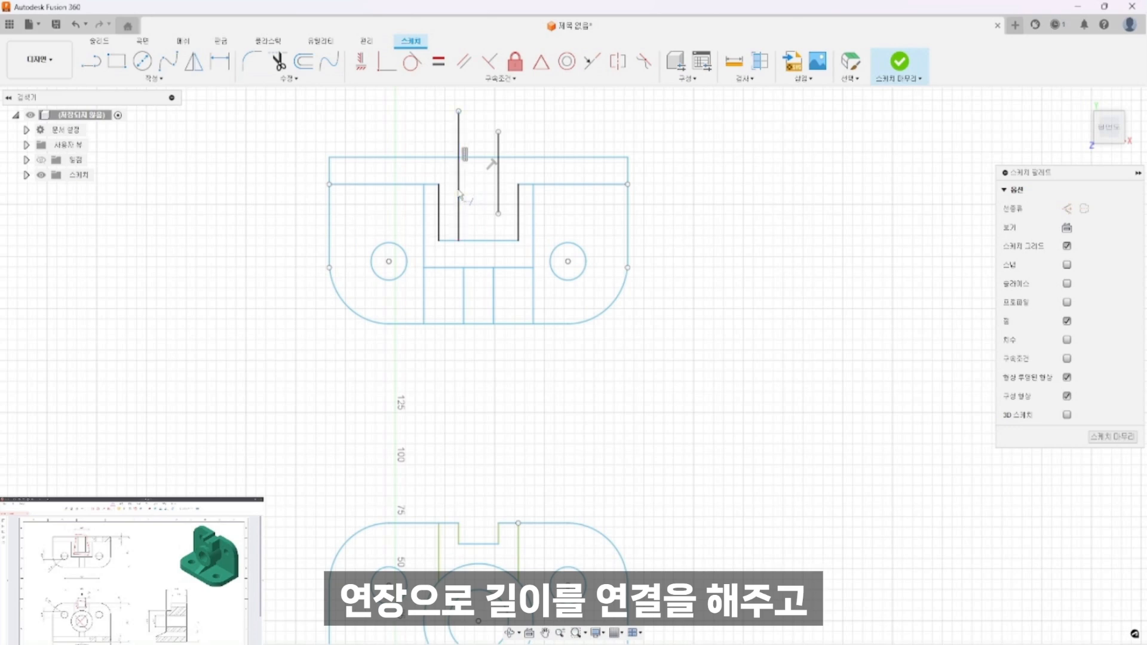
{"action": "key", "text": "t"}
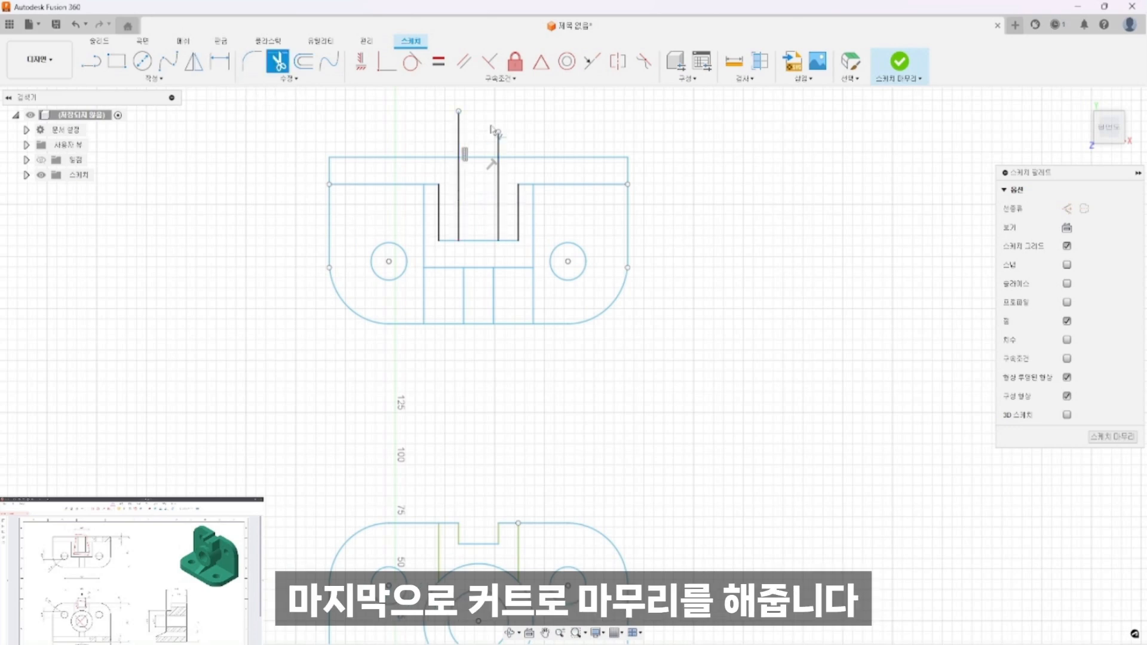
{"action": "key", "text": "Escape"}
{"action": "scroll", "coordinate": [481, 401], "scroll_direction": "up", "scroll_amount": 3}
{"action": "scroll", "coordinate": [565, 490], "scroll_direction": "down", "scroll_amount": 4}
{"action": "middle_click_drag", "start_coordinate": [643, 485], "coordinate": [638, 395]}
{"action": "scroll", "coordinate": [627, 434], "scroll_direction": "down", "scroll_amount": 3}
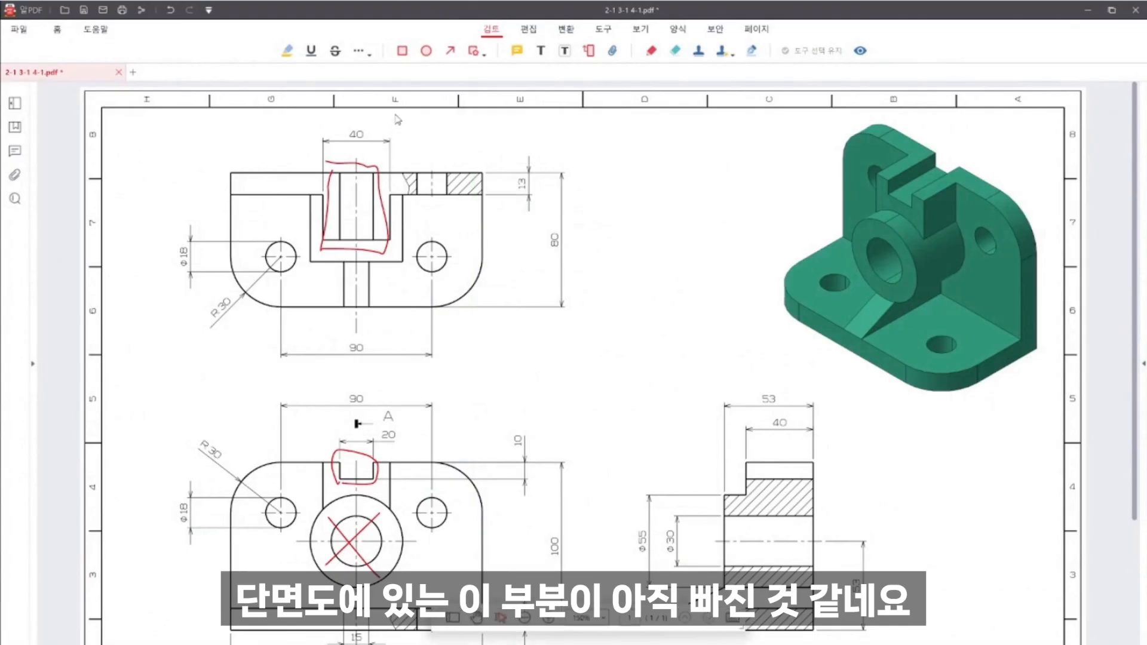
Step: Examine the hatched section with the hole at the top view's upper edge in the PDF drawing, marking it temporarily
{"action": "scroll", "coordinate": [384, 179], "scroll_direction": "up", "scroll_amount": 3, "text": "ctrl"}
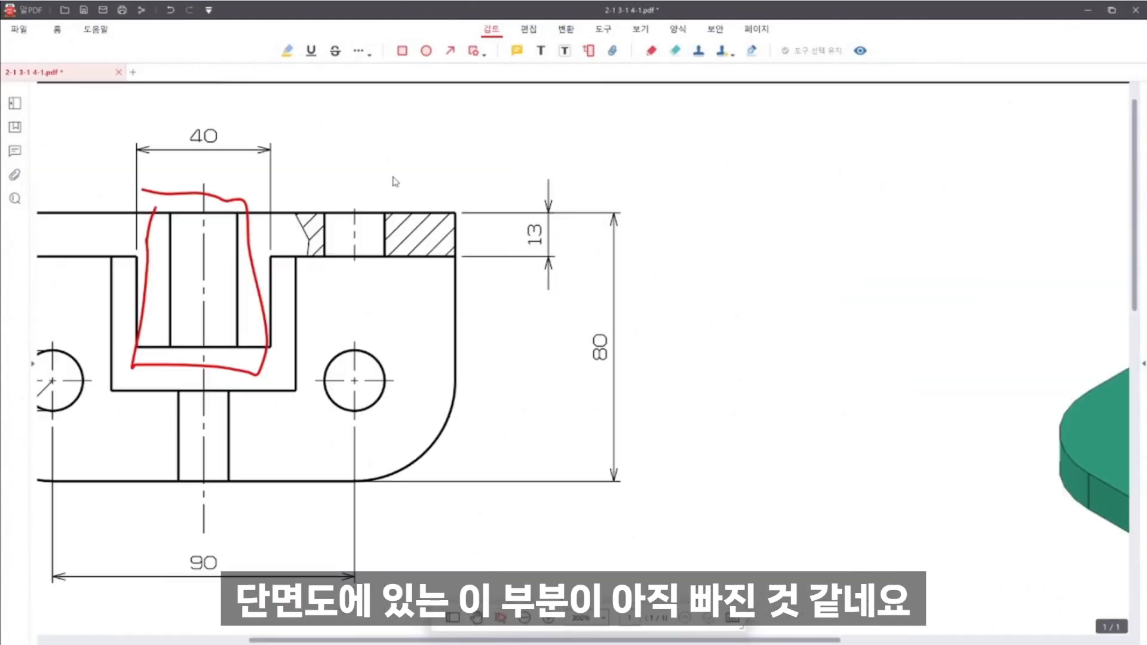
{"action": "left_click_drag", "start_coordinate": [302, 178], "coordinate": [468, 250]}
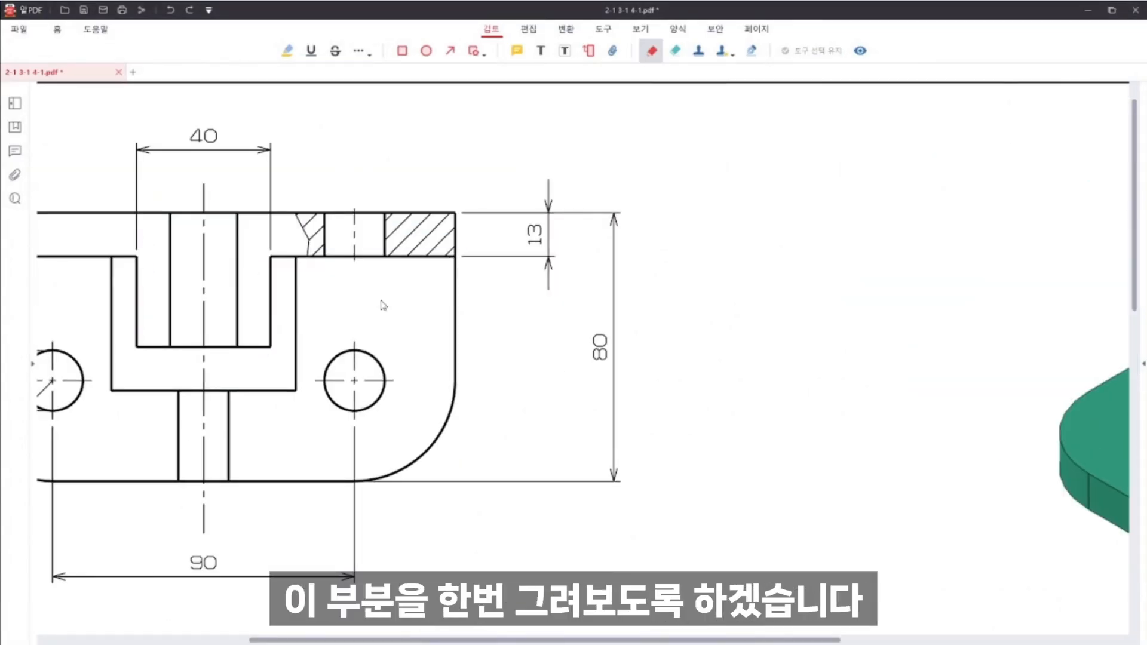
{"action": "mouse_move", "coordinate": [457, 269]}
{"action": "left_mouse_down"}
{"action": "mouse_move", "coordinate": [366, 190]}
{"action": "mouse_move", "coordinate": [353, 293]}
{"action": "left_mouse_up"}
{"action": "key", "text": "ctrl+z"}
Step: Sketch two vertical lines across the top view's 13 mm strip above the right-hand hole
{"action": "left_click", "coordinate": [576, 143]}
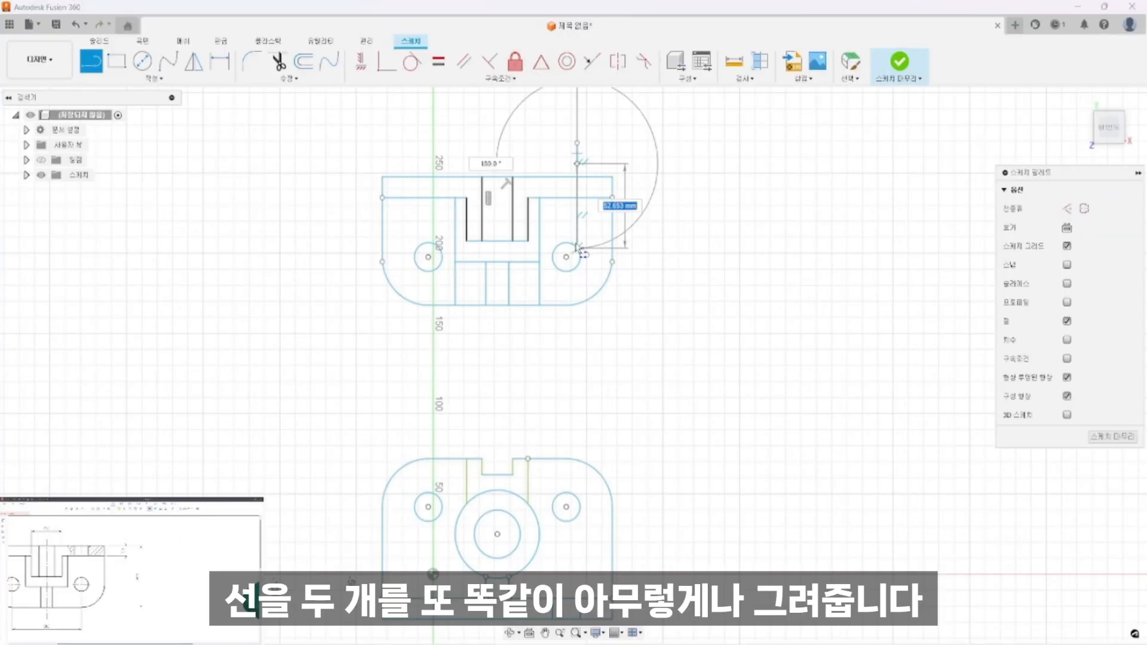
{"action": "left_click", "coordinate": [577, 211]}
{"action": "left_click", "coordinate": [554, 156]}
{"action": "left_click", "coordinate": [554, 209]}
{"action": "key", "text": "Escape"}
Step: Make the two vertical lines collinear with the hole's side lines in the front view's base section
{"action": "left_click", "coordinate": [580, 612]}
{"action": "left_click", "coordinate": [484, 69]}
{"action": "left_click", "coordinate": [591, 62]}
{"action": "left_click", "coordinate": [577, 180]}
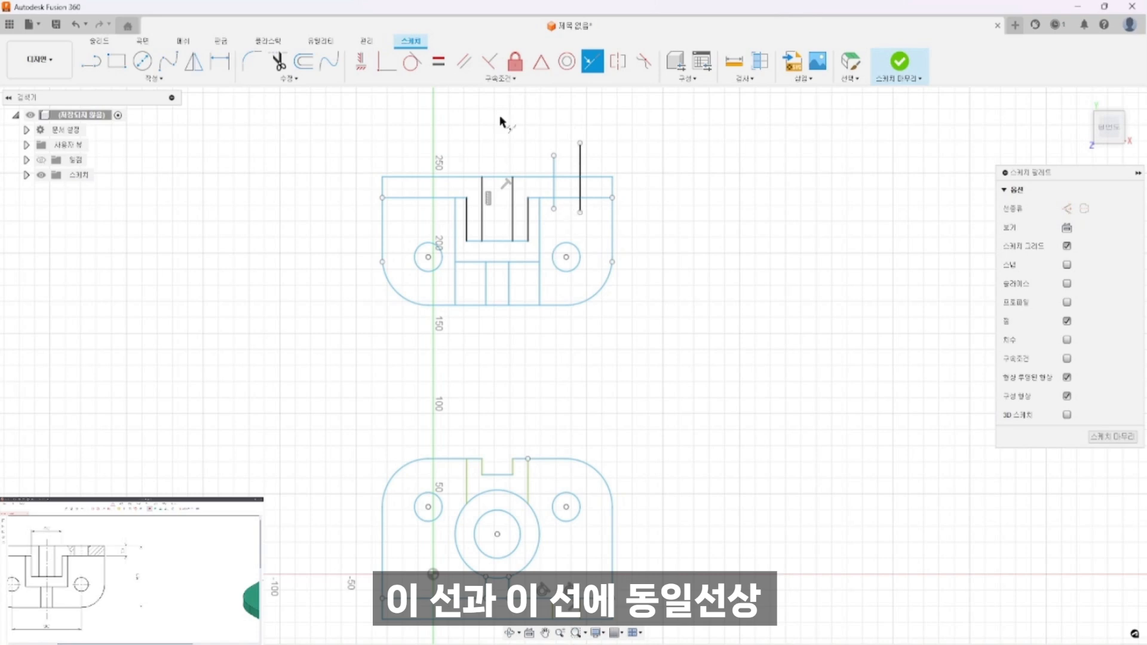
{"action": "left_click", "coordinate": [537, 170]}
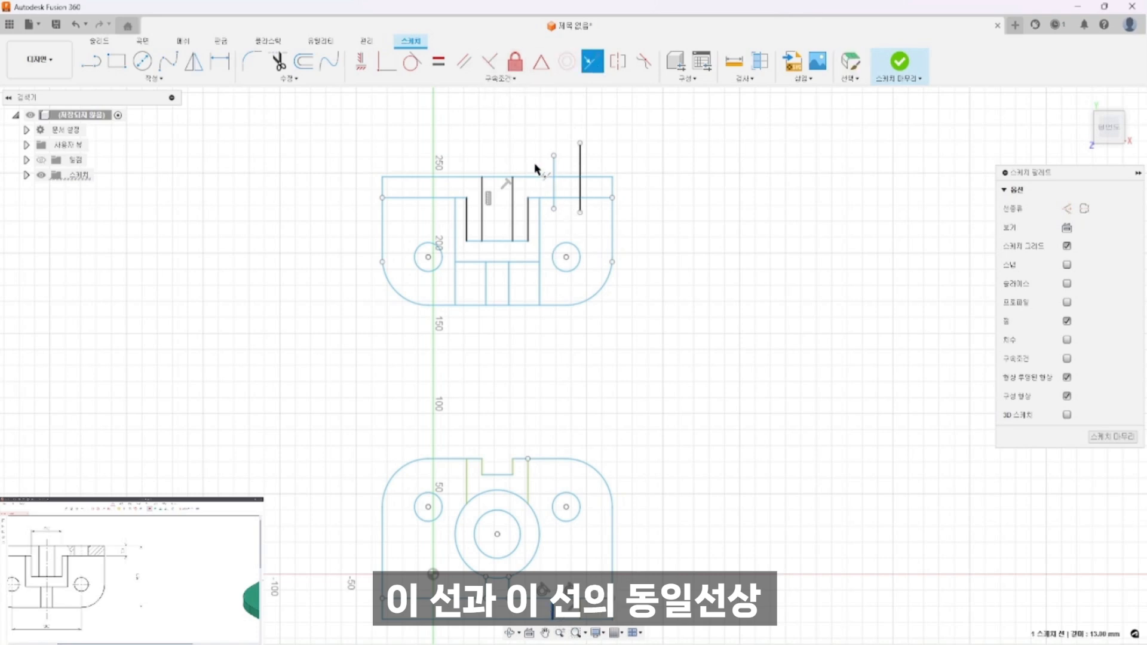
{"action": "left_click", "coordinate": [554, 192]}
{"action": "key", "text": "Escape"}
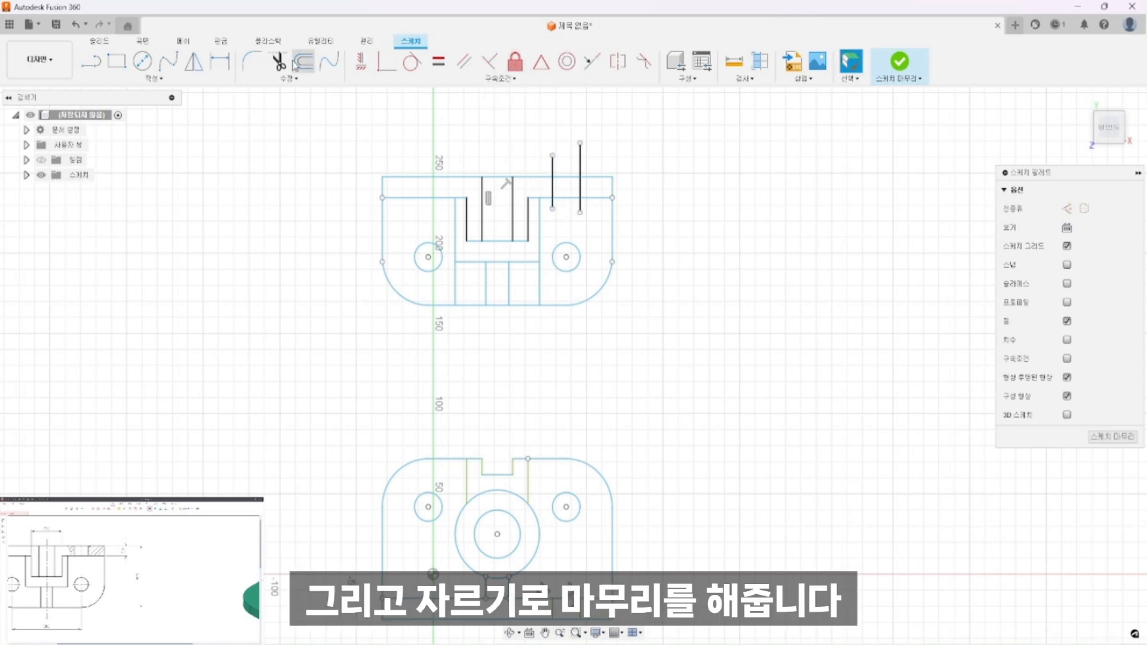
Step: Trim the ends of both hole lines above the top view's upper edge and below the 13 mm line
{"action": "left_click", "coordinate": [579, 153]}
{"action": "left_click", "coordinate": [581, 170]}
{"action": "left_click", "coordinate": [581, 207]}
{"action": "left_click", "coordinate": [558, 198]}
{"action": "key", "text": "Escape"}
{"action": "key", "text": "t"}
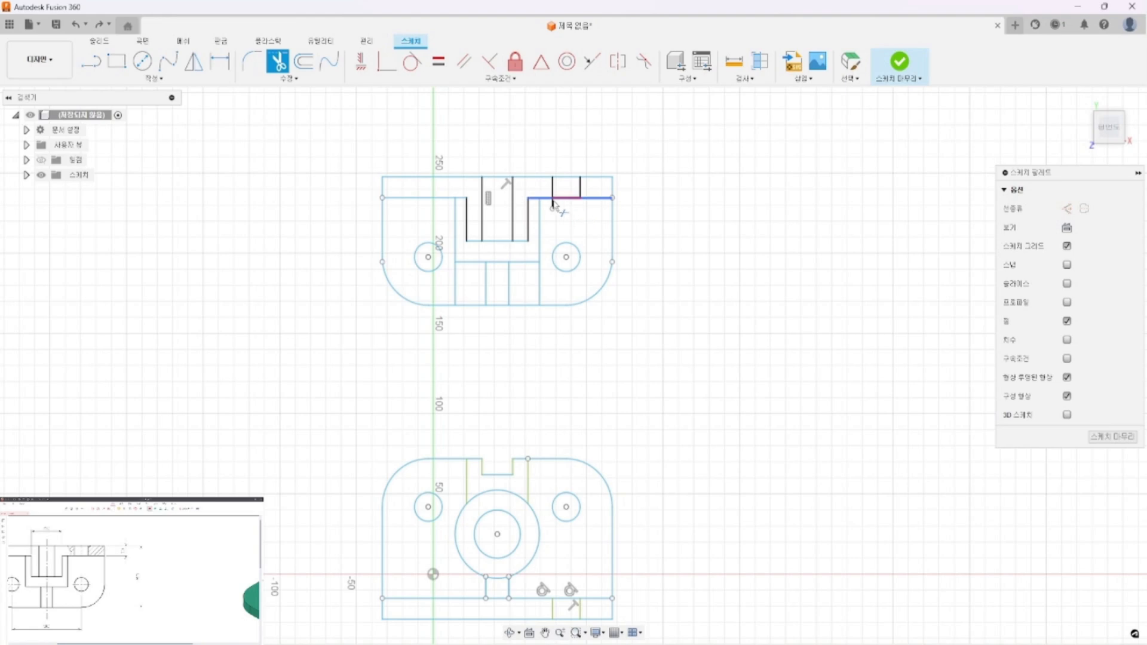
{"action": "key", "text": "Escape"}
Step: Sketch a horizontal line to the right of the front view and make it collinear with the front view's bottom edge
{"action": "scroll", "coordinate": [526, 359], "scroll_direction": "down", "scroll_amount": 4}
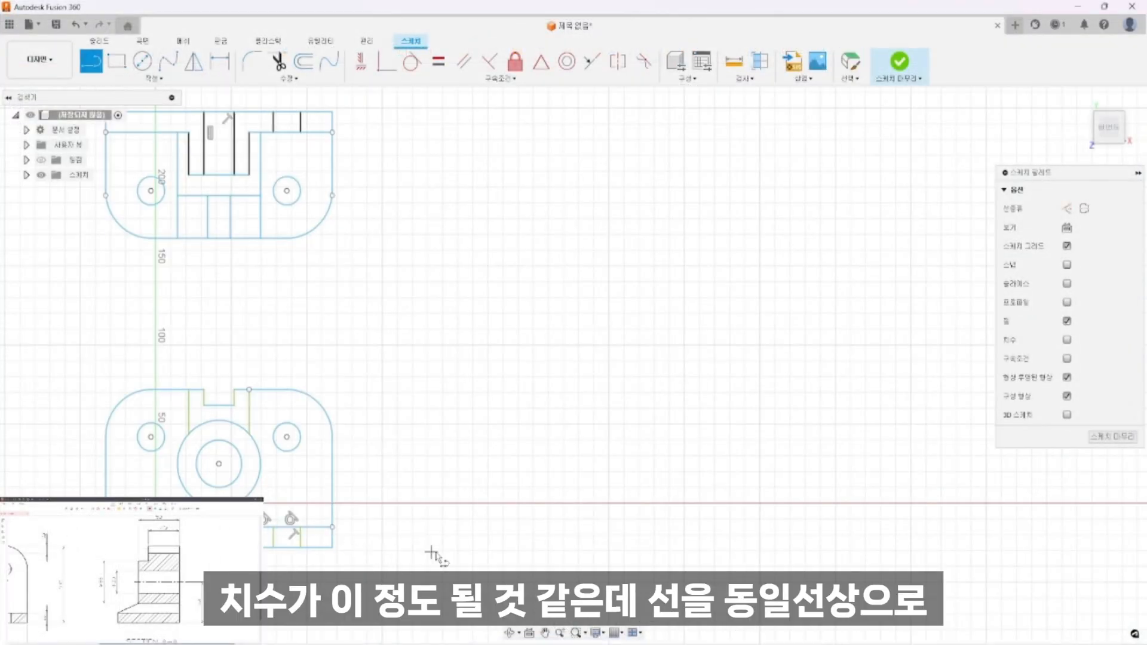
{"action": "left_click", "coordinate": [505, 551]}
{"action": "left_click", "coordinate": [680, 551]}
{"action": "key", "text": "Escape"}
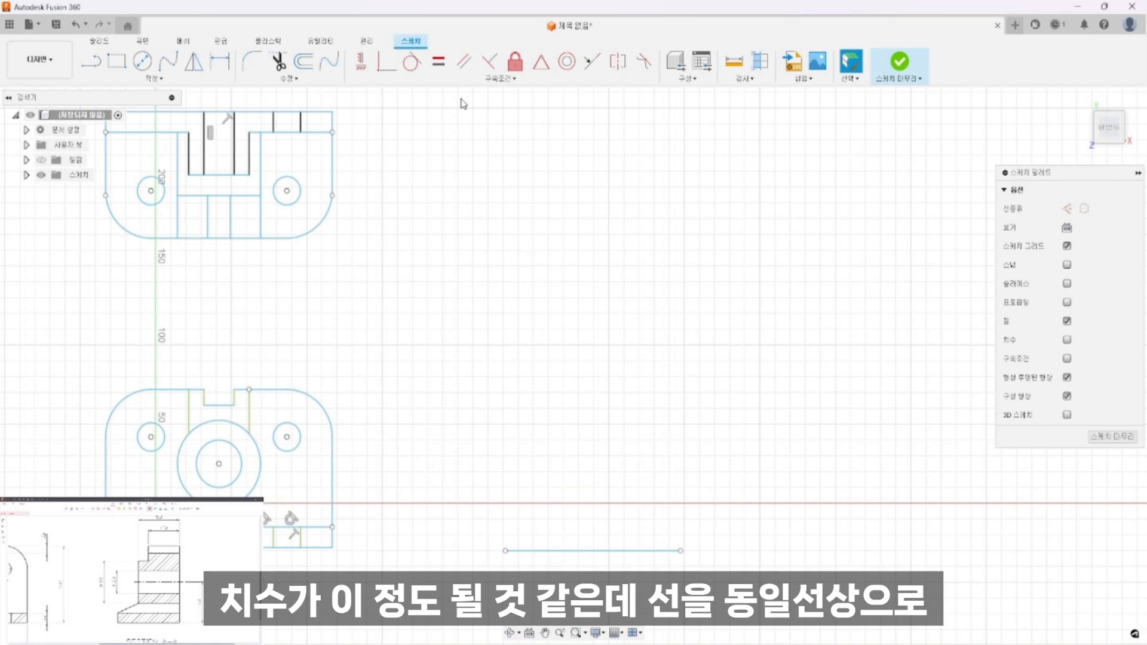
{"action": "left_click", "coordinate": [307, 547]}
{"action": "left_click", "coordinate": [592, 61]}
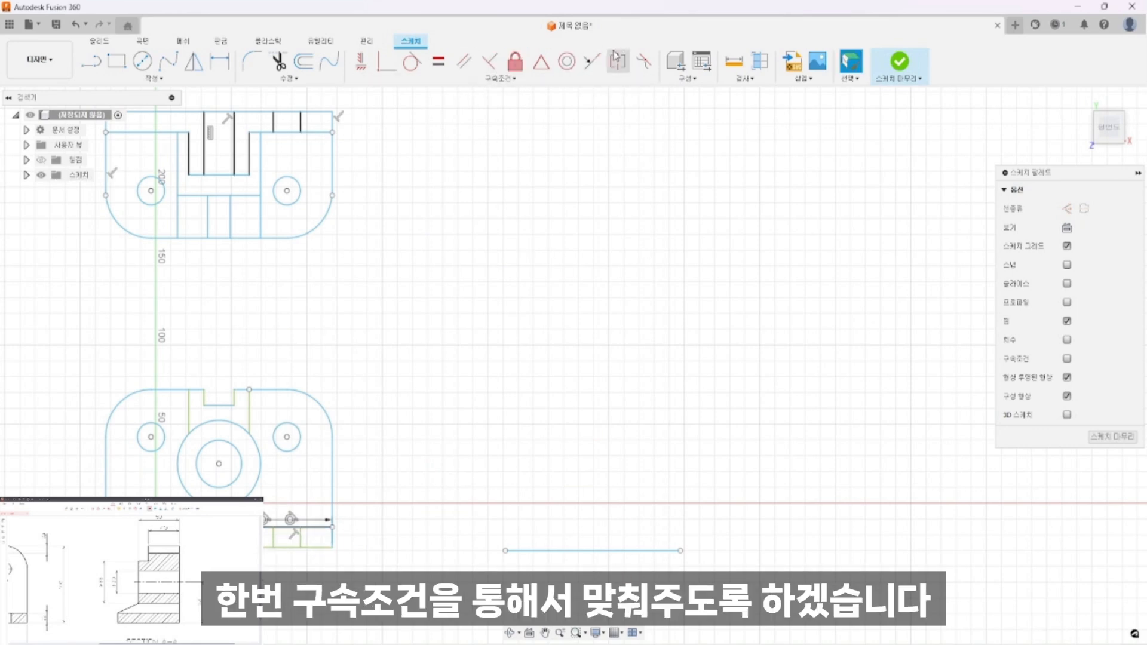
{"action": "left_click", "coordinate": [312, 548]}
{"action": "left_click", "coordinate": [526, 551]}
{"action": "key", "text": "Escape"}
Step: Check the base thickness between the two lower right corner points of the front view with the Dimension tool
{"action": "middle_click_drag", "start_coordinate": [506, 350], "coordinate": [387, 355]}
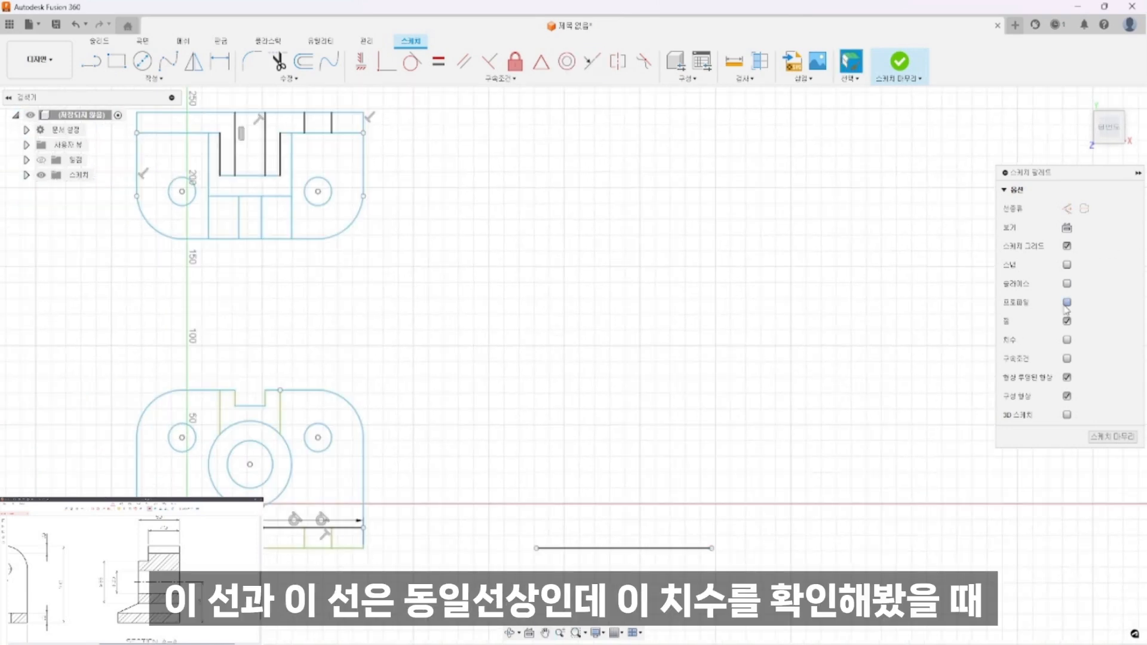
{"action": "left_click", "coordinate": [220, 61]}
{"action": "left_click", "coordinate": [364, 528]}
{"action": "left_click", "coordinate": [364, 548]}
{"action": "key", "text": "Escape"}
Step: Offset the side view's bottom line 13 mm upward
{"action": "key", "text": "o"}
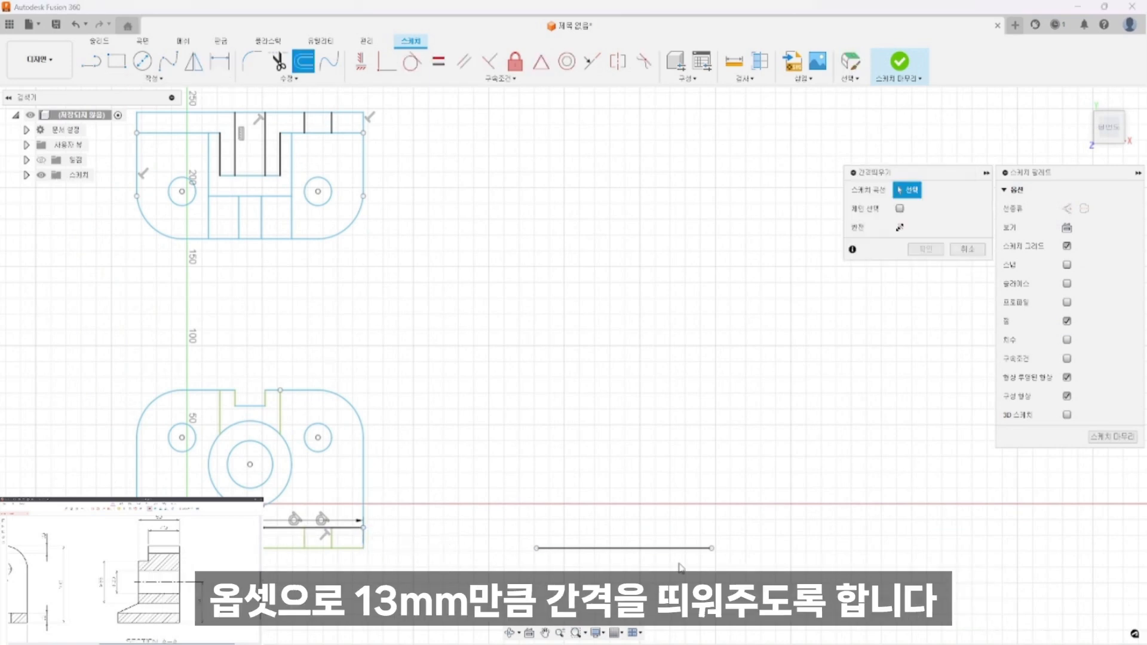
{"action": "left_click", "coordinate": [643, 549]}
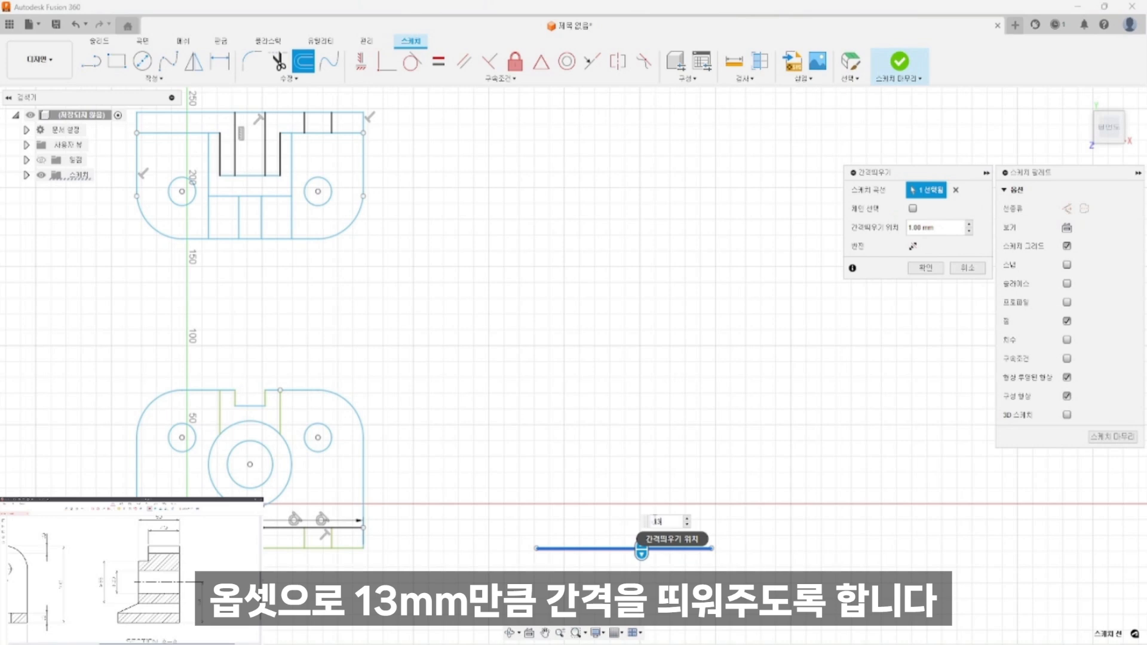
{"action": "type", "text": "-13"}
{"action": "key", "text": "Return"}
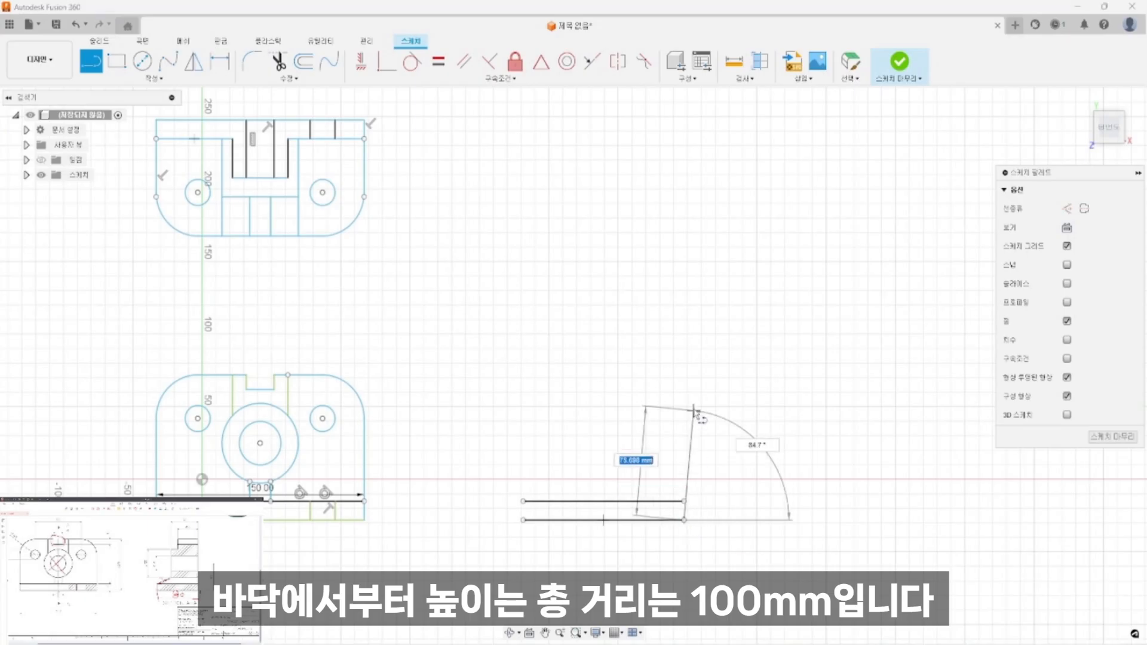
Step: Sketch a 100 mm vertical line upward from the right end of the side view's bottom line
{"action": "type", "text": "100"}
{"action": "key", "text": "Return"}
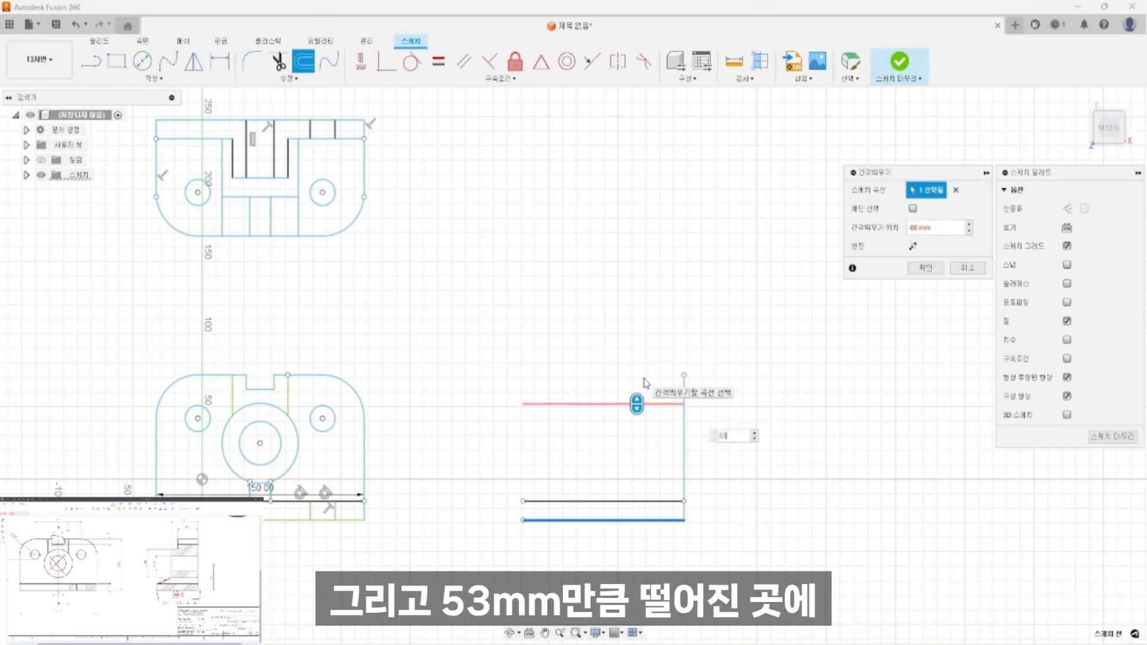
Step: Offset the side view's bottom line 53 mm upward to mark the height of the large circle's centre
{"action": "type", "text": "53"}
{"action": "key", "text": "Return"}
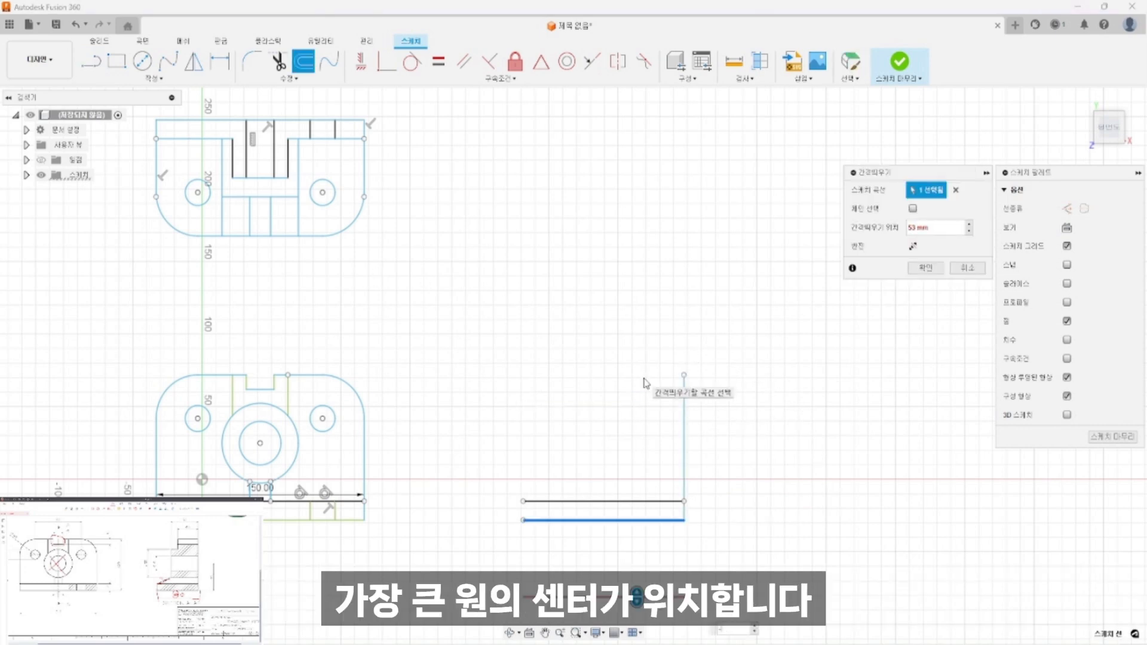
{"action": "key", "text": "Return"}
Step: Sketch a 40 mm horizontal line leftward from the upper end of the side view's right edge
{"action": "left_click", "coordinate": [91, 62]}
{"action": "left_click", "coordinate": [685, 375]}
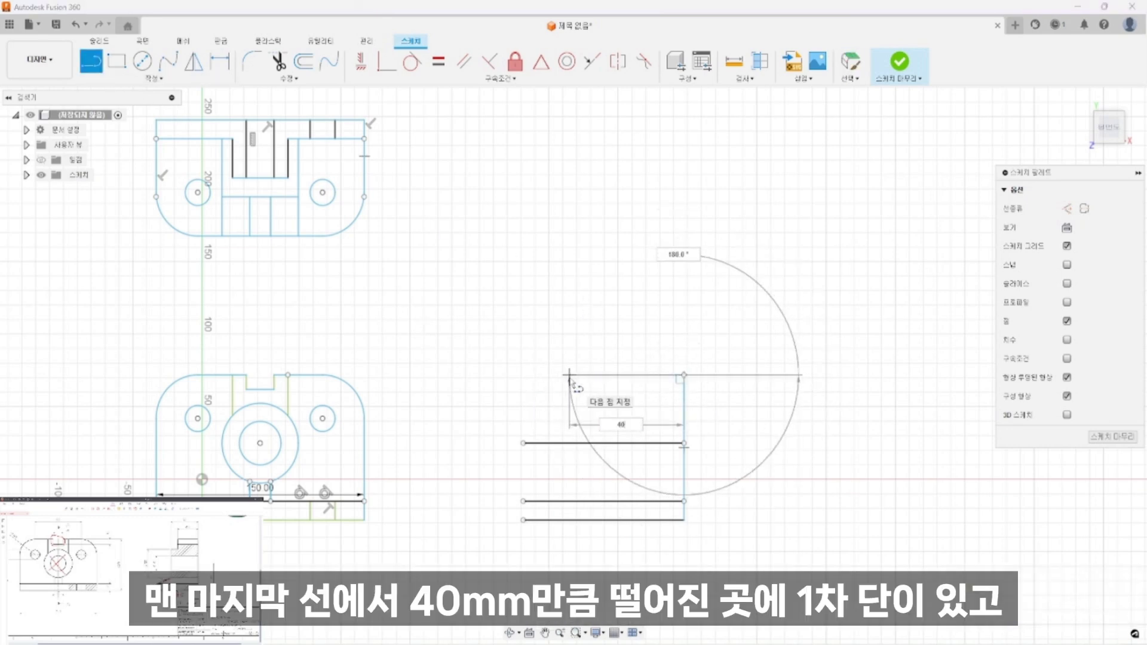
{"action": "key", "text": "Return"}
{"action": "key", "text": "Escape"}
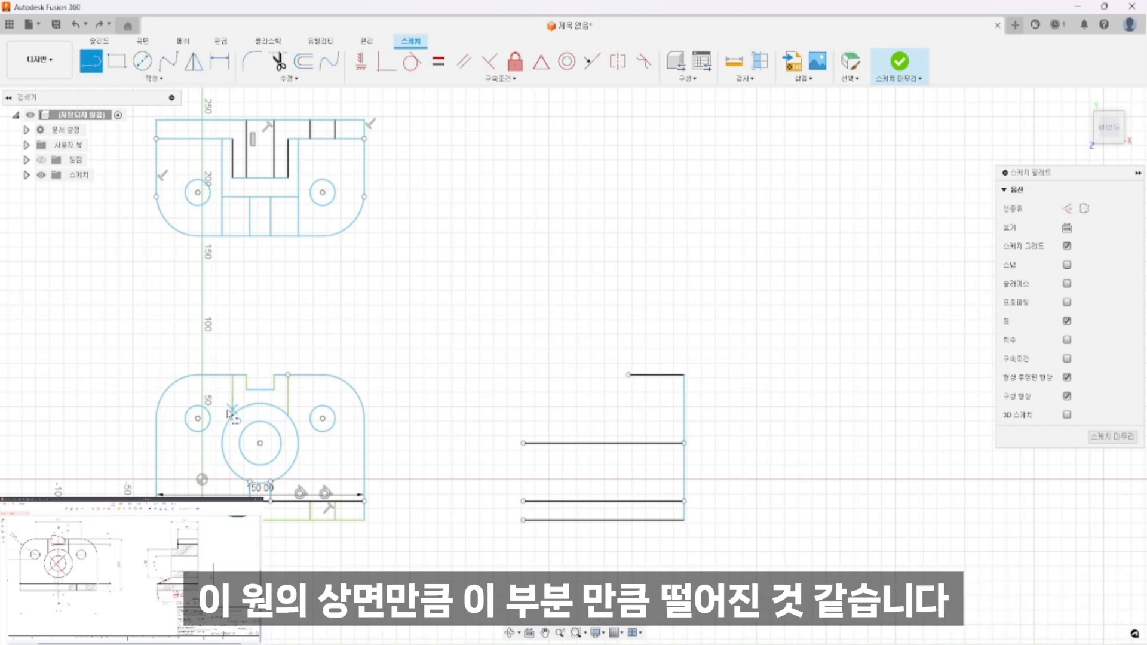
Step: Sketch a horizontal line from the large circle's top past the side view, and a short vertical line down from the 40 mm line's left end
{"action": "left_click", "coordinate": [259, 404]}
{"action": "left_click", "coordinate": [706, 403]}
{"action": "key", "text": "Escape"}
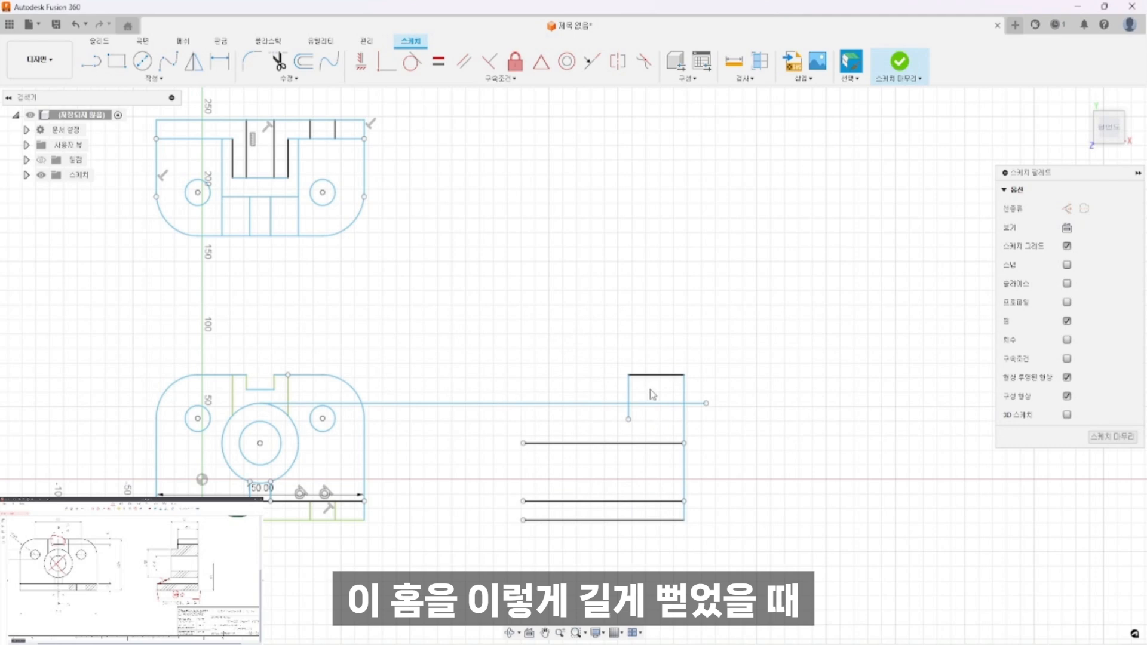
Step: Offset the side view's 40 mm top line 10 mm downward
{"action": "left_click", "coordinate": [304, 60]}
{"action": "left_click", "coordinate": [651, 375]}
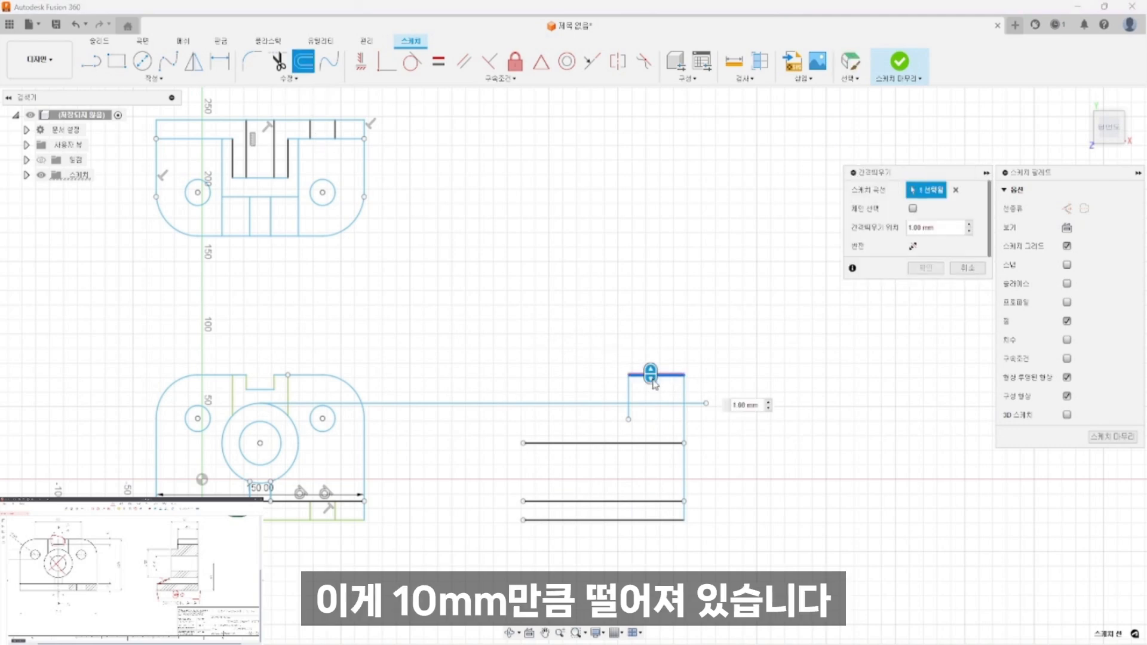
{"action": "key", "text": "Return"}
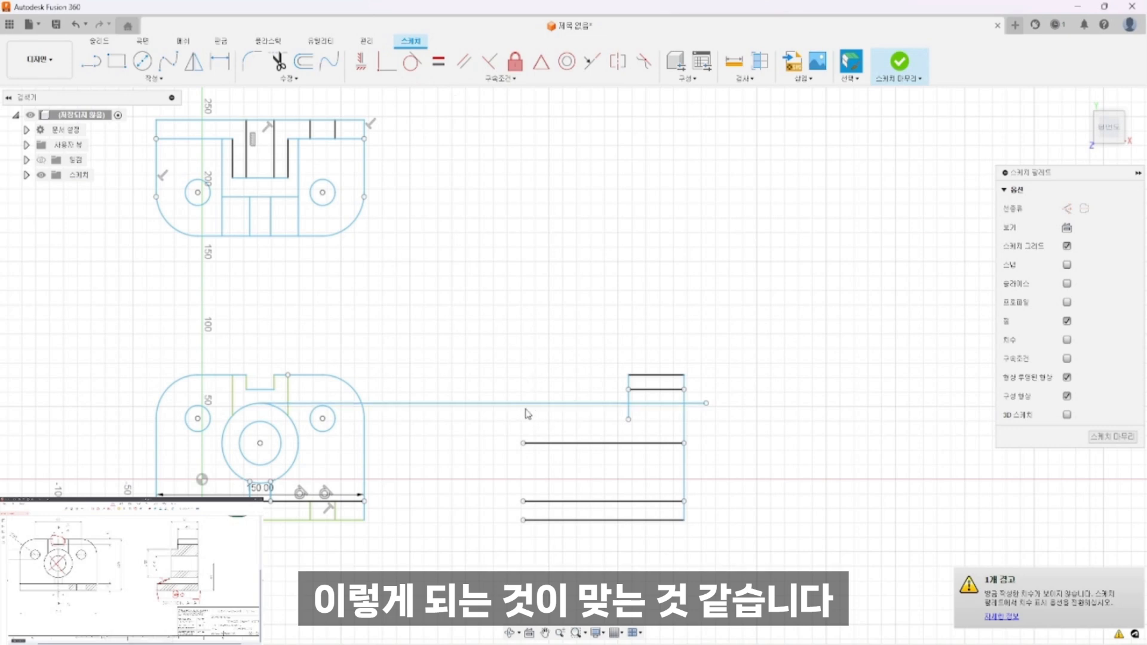
Step: Trim the circle-top projection line outside the side view's upper block and the short vertical line's end below it
{"action": "left_click", "coordinate": [278, 60]}
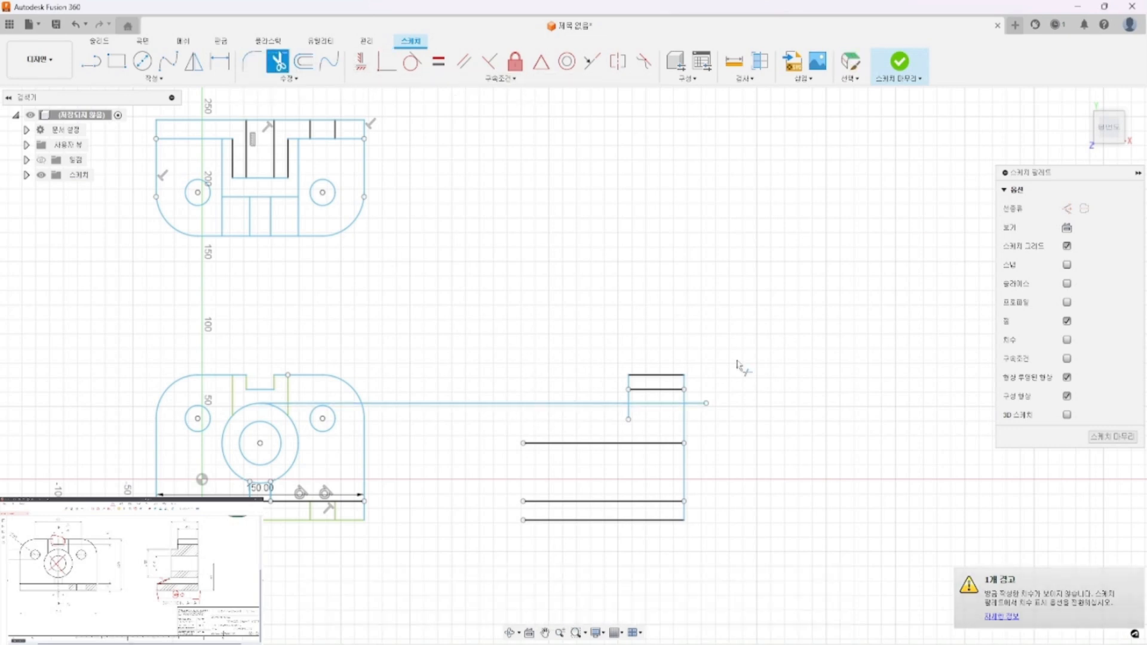
{"action": "left_click", "coordinate": [513, 412]}
{"action": "key", "text": "Escape"}
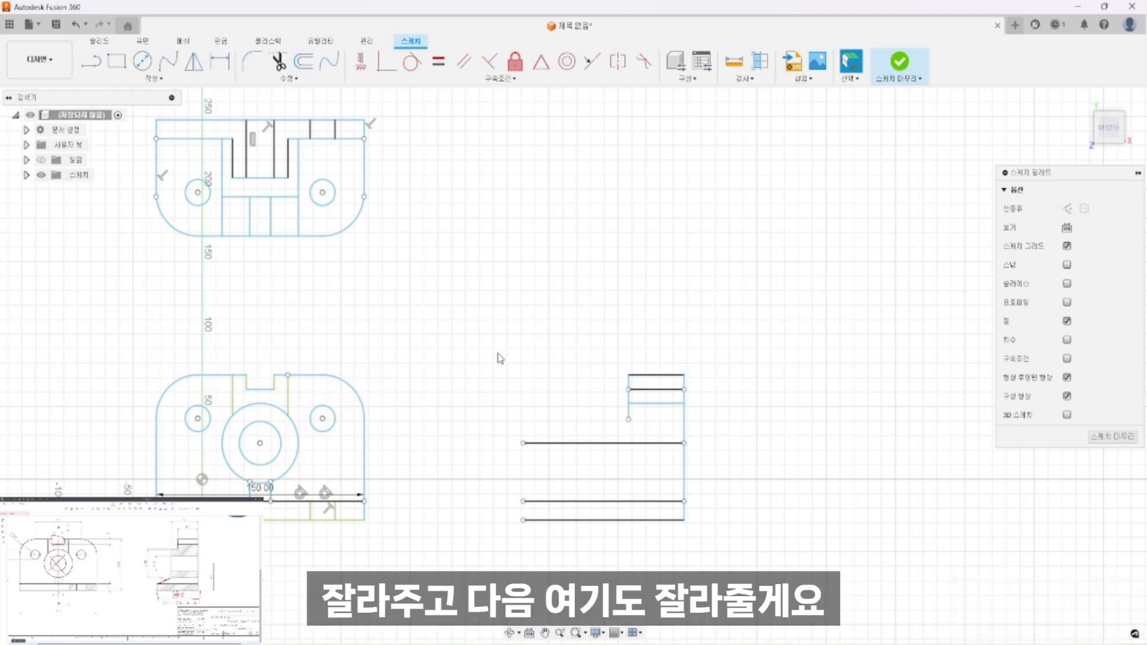
{"action": "left_click", "coordinate": [278, 61]}
{"action": "left_click", "coordinate": [629, 413]}
{"action": "key", "text": "Escape"}
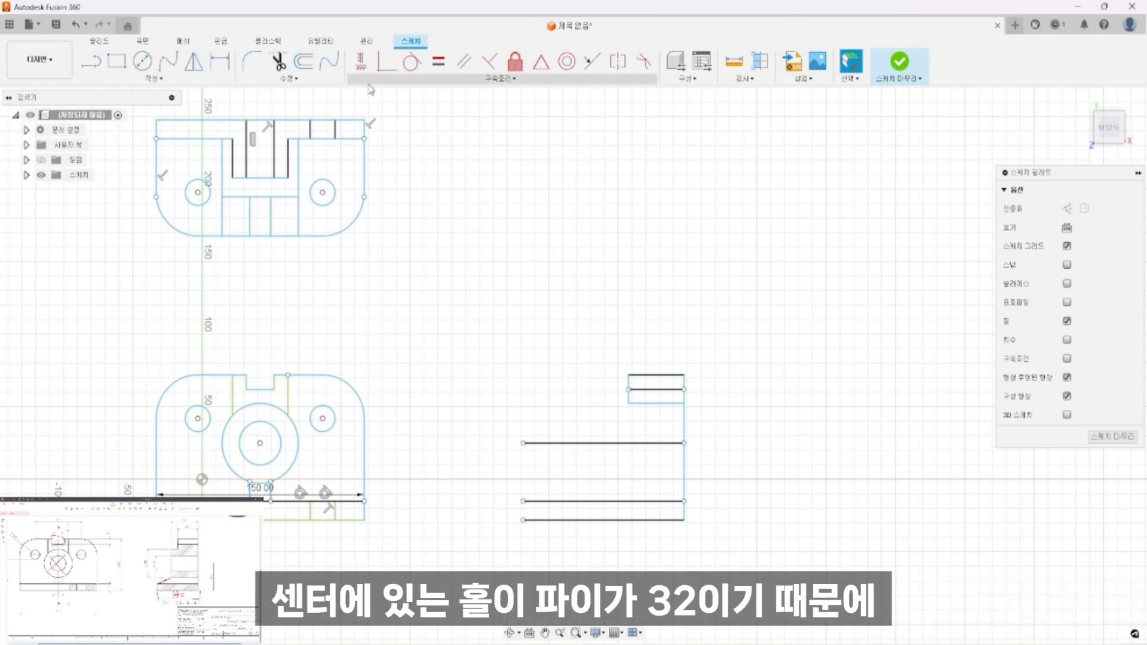
Step: Offset the side view's circle centre line 15 mm downward and 15 mm upward
{"action": "left_click", "coordinate": [303, 61]}
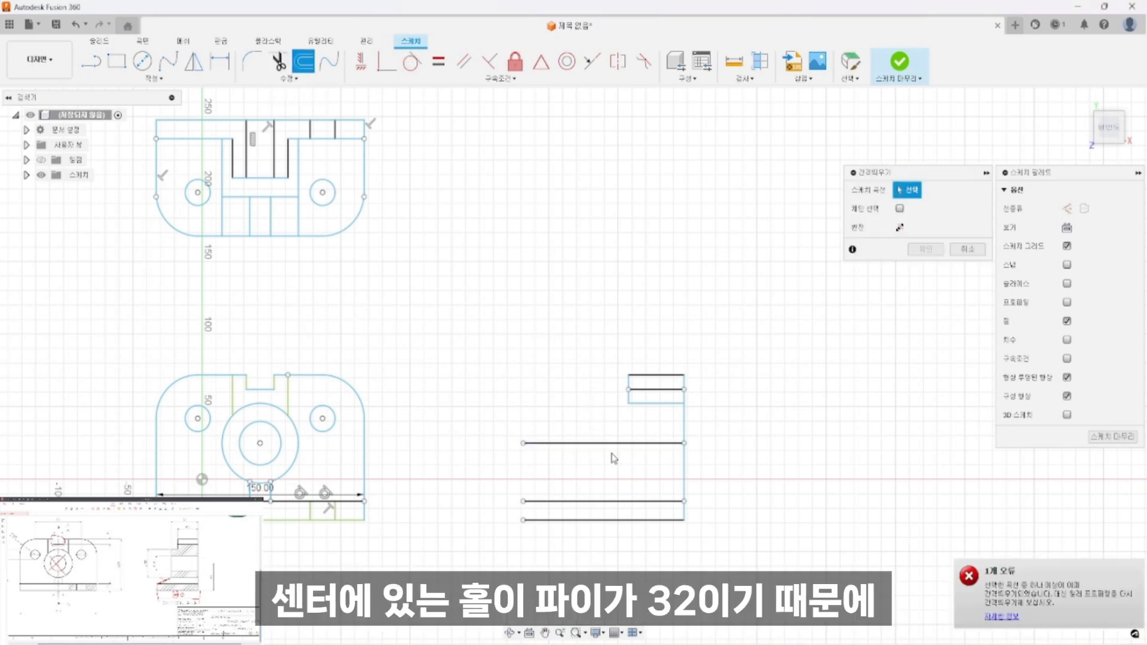
{"action": "left_click", "coordinate": [591, 445]}
{"action": "type", "text": "15"}
{"action": "key", "text": "Return"}
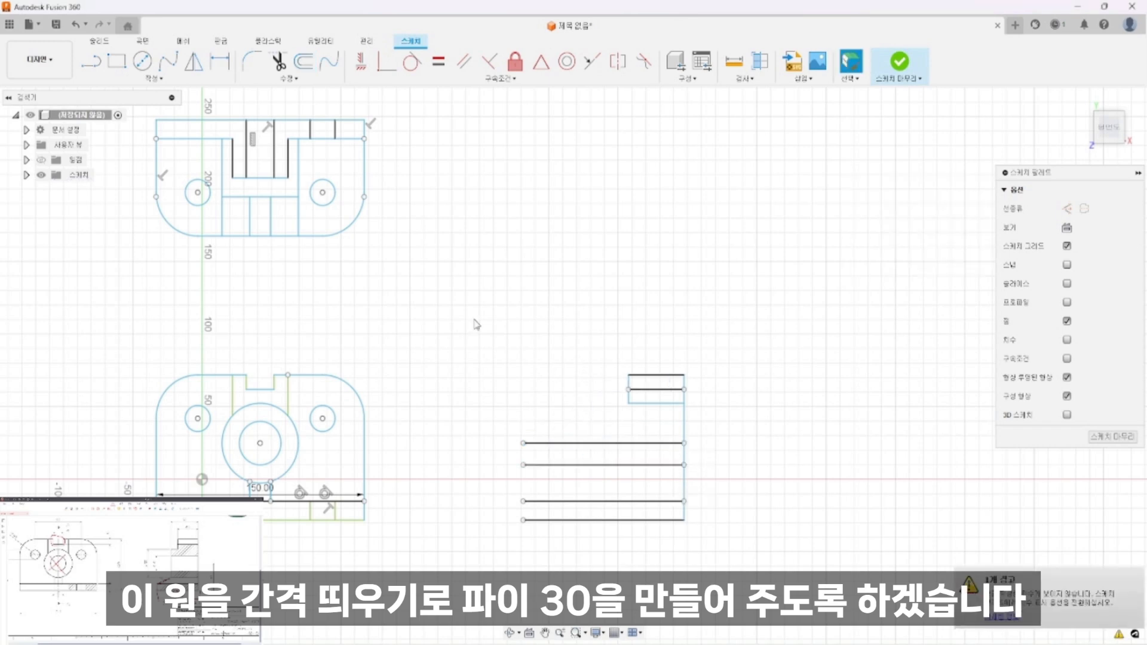
{"action": "left_click", "coordinate": [303, 62]}
{"action": "left_click", "coordinate": [592, 443]}
{"action": "key", "text": "Escape"}
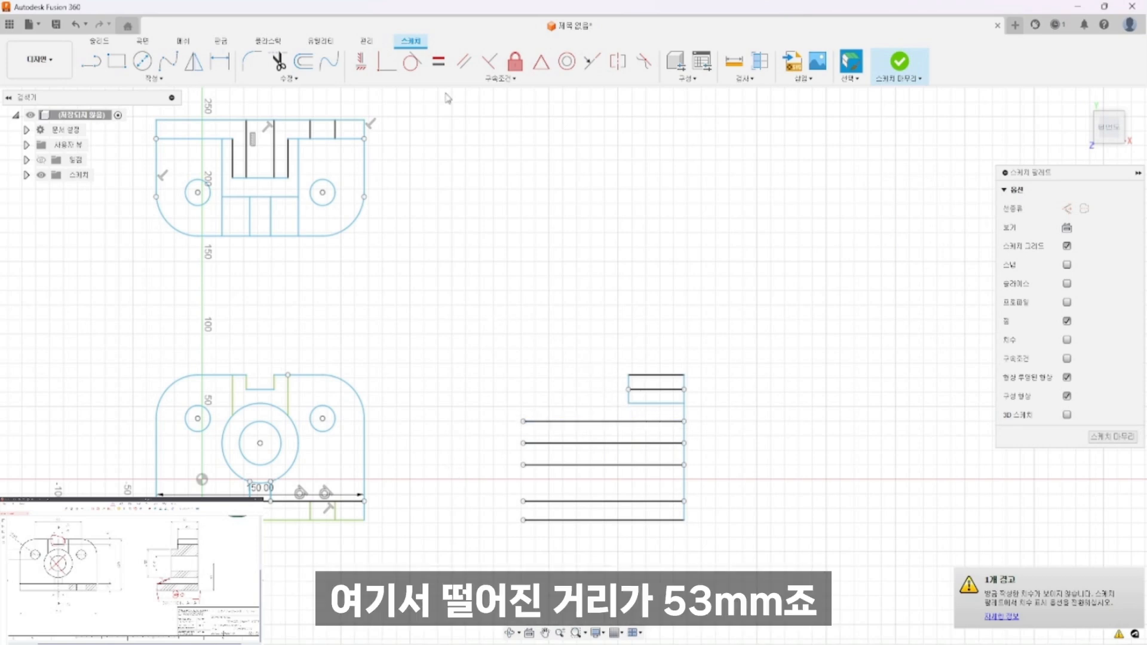
Step: Offset the side view's right vertical edge 53 mm to the left
{"action": "key", "text": "o"}
{"action": "left_click", "coordinate": [684, 413]}
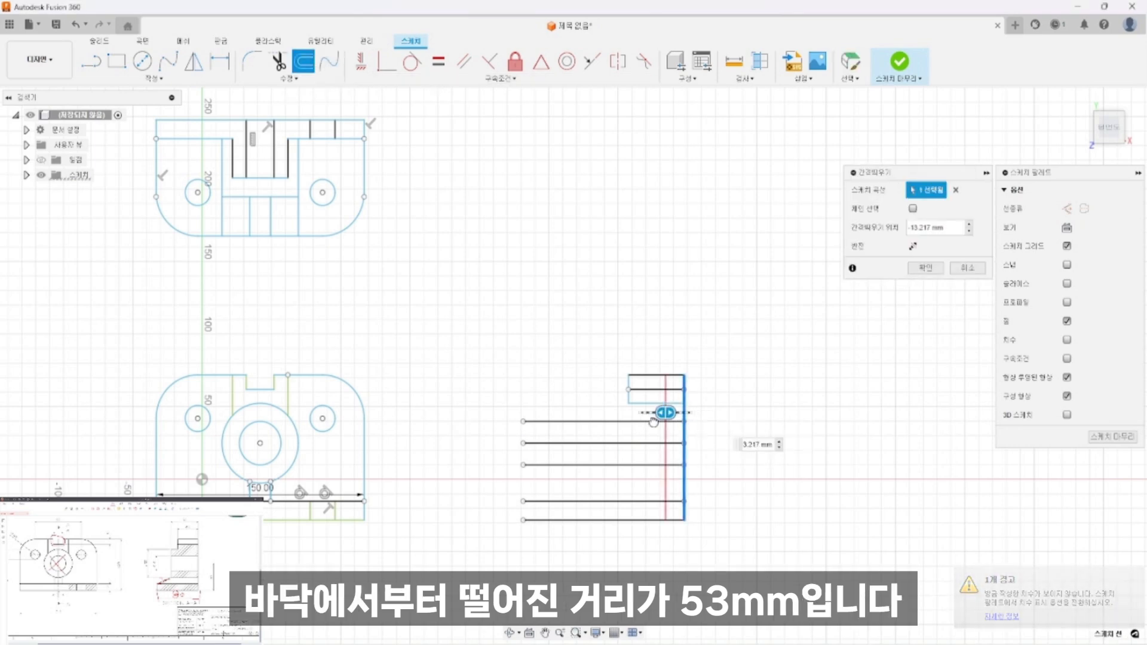
{"action": "left_click_drag", "start_coordinate": [680, 417], "coordinate": [633, 417]}
{"action": "type", "text": "53"}
{"action": "key", "text": "Return"}
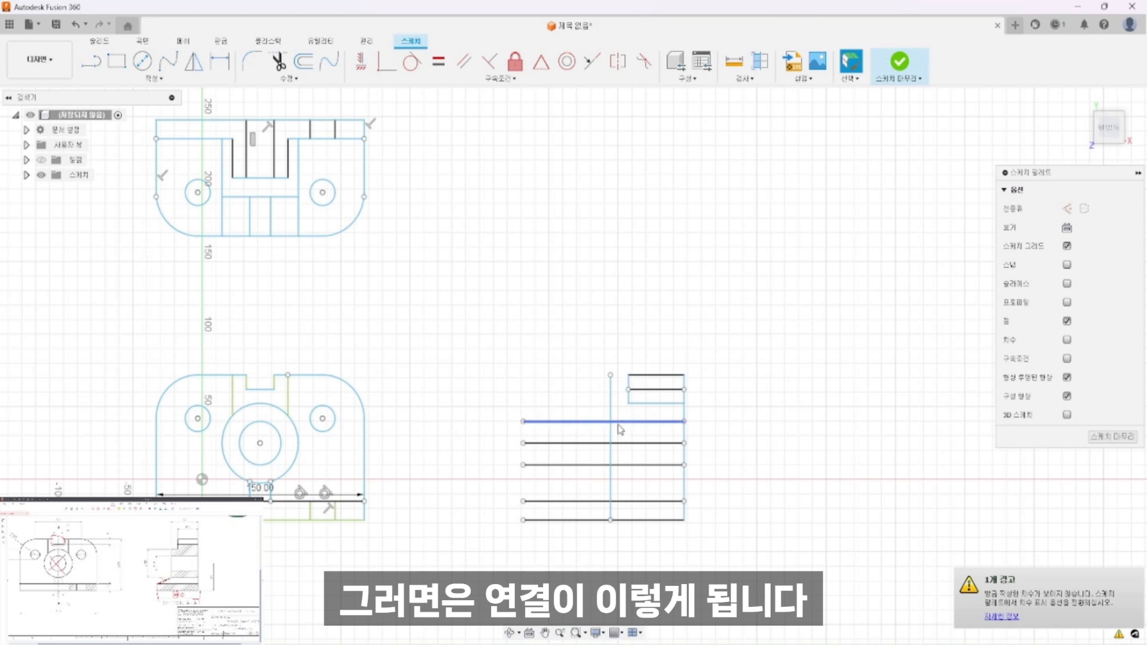
Step: Offset the side view's circle centre line 27.5 mm downward
{"action": "key", "text": "o"}
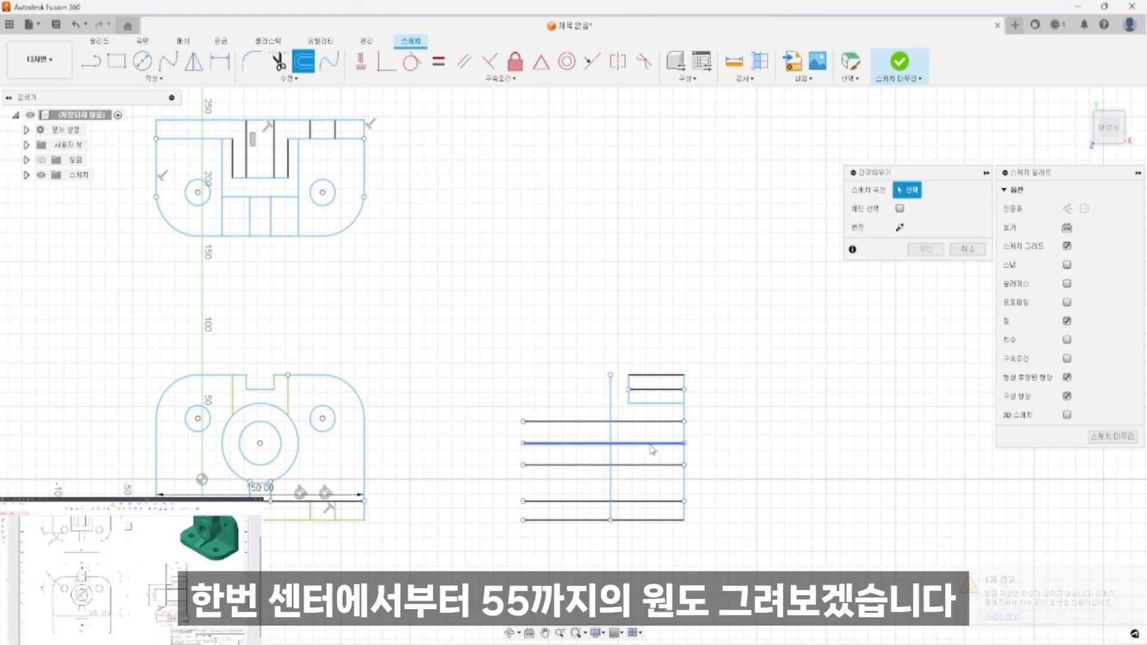
{"action": "left_click", "coordinate": [650, 444]}
{"action": "type", "text": "27"}
{"action": "key", "text": "Return"}
Step: Try offsetting the side view's circle centre line 27.5 mm upward, and delete the overlapping line
{"action": "key", "text": "o"}
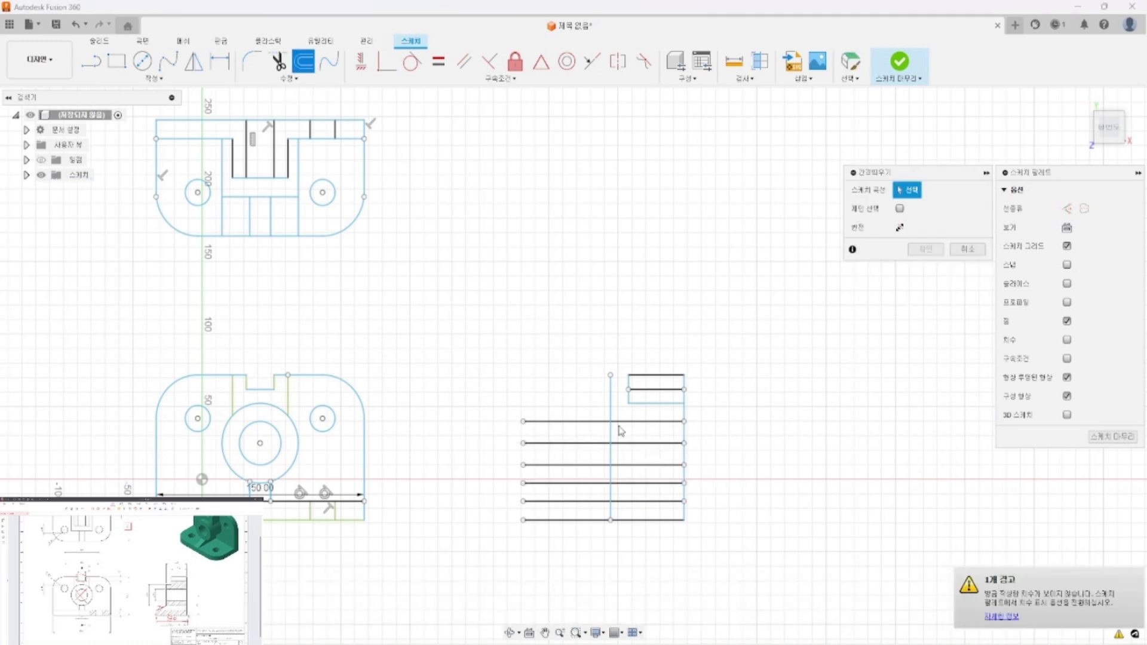
{"action": "left_click", "coordinate": [640, 443]}
{"action": "type", "text": "-27.5"}
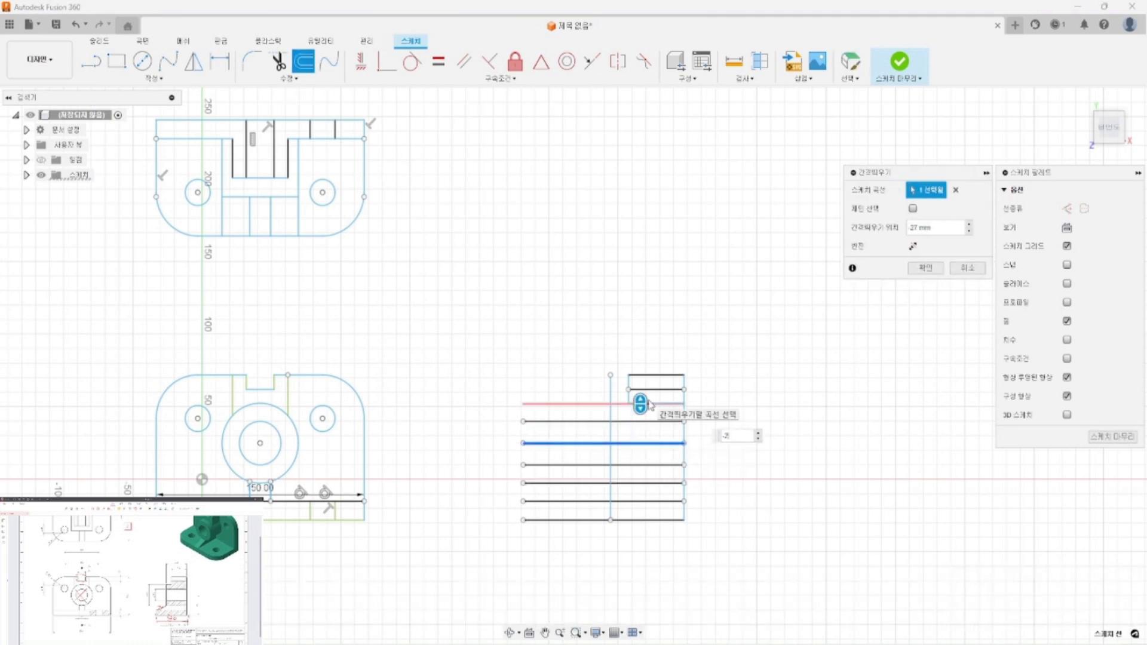
{"action": "key", "text": "Return"}
{"action": "scroll", "coordinate": [654, 406], "scroll_direction": "up", "scroll_amount": 4}
{"action": "scroll", "coordinate": [600, 412], "scroll_direction": "up", "scroll_amount": 2}
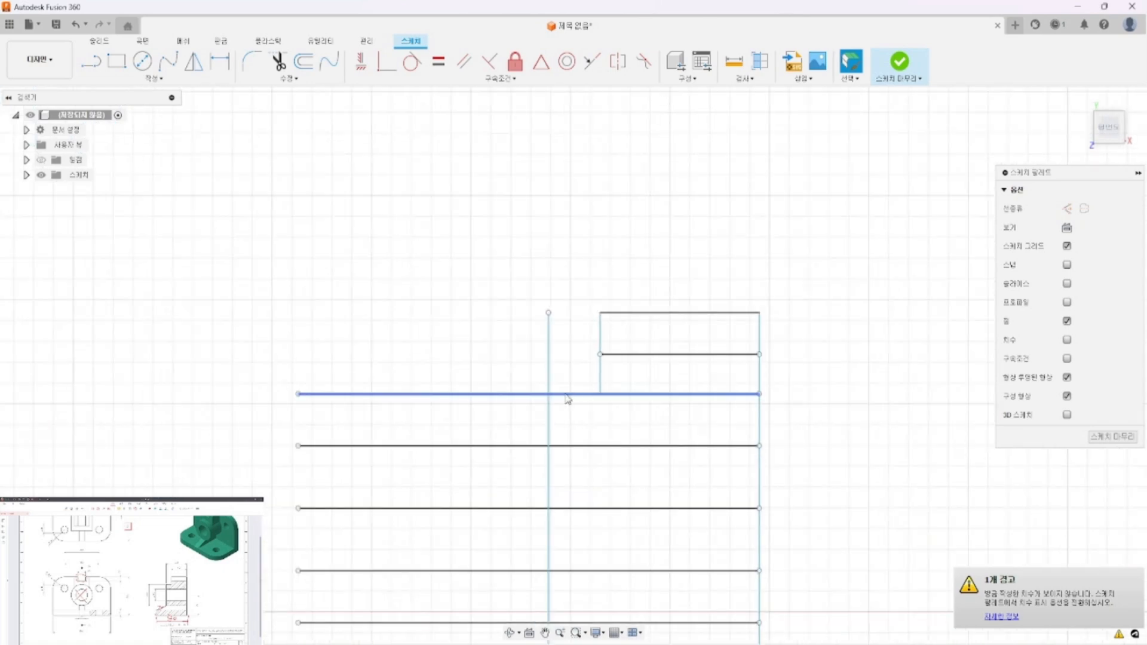
{"action": "left_click", "coordinate": [565, 395]}
{"action": "key", "text": "Delete"}
{"action": "left_click", "coordinate": [616, 394]}
{"action": "left_click_drag", "start_coordinate": [600, 393], "coordinate": [391, 411]}
{"action": "key", "text": "ctrl+z"}
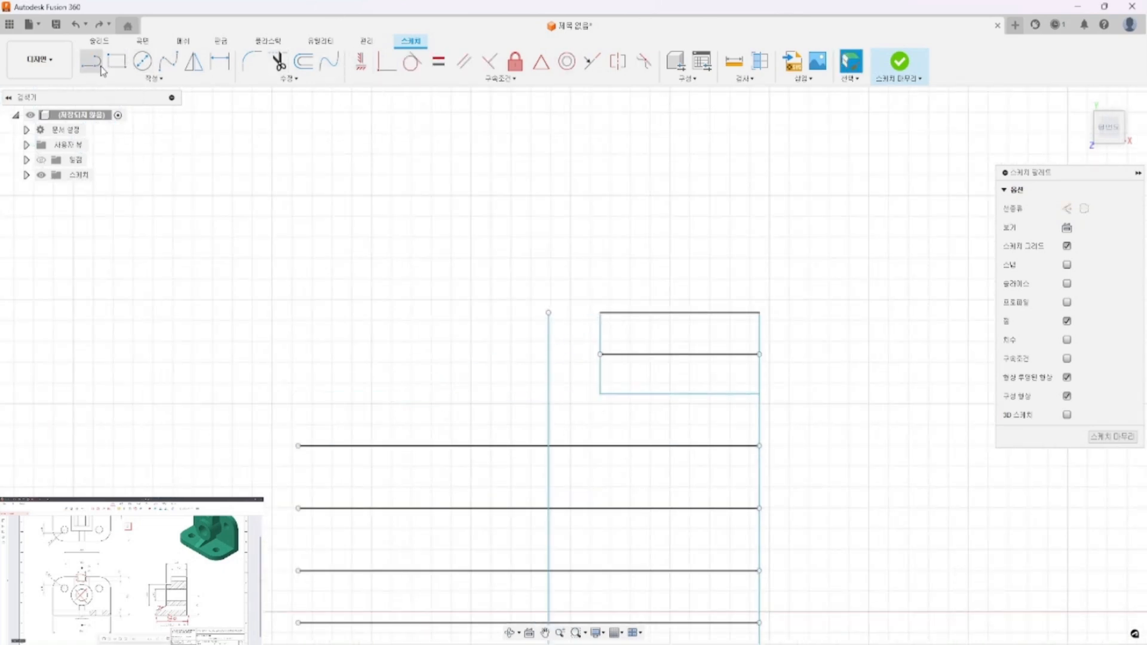
Step: Extend the upper block's bottom line to the 53 mm vertical line, and trim that line's upper end and the upright's horizontal lines left of it
{"action": "left_click", "coordinate": [289, 78]}
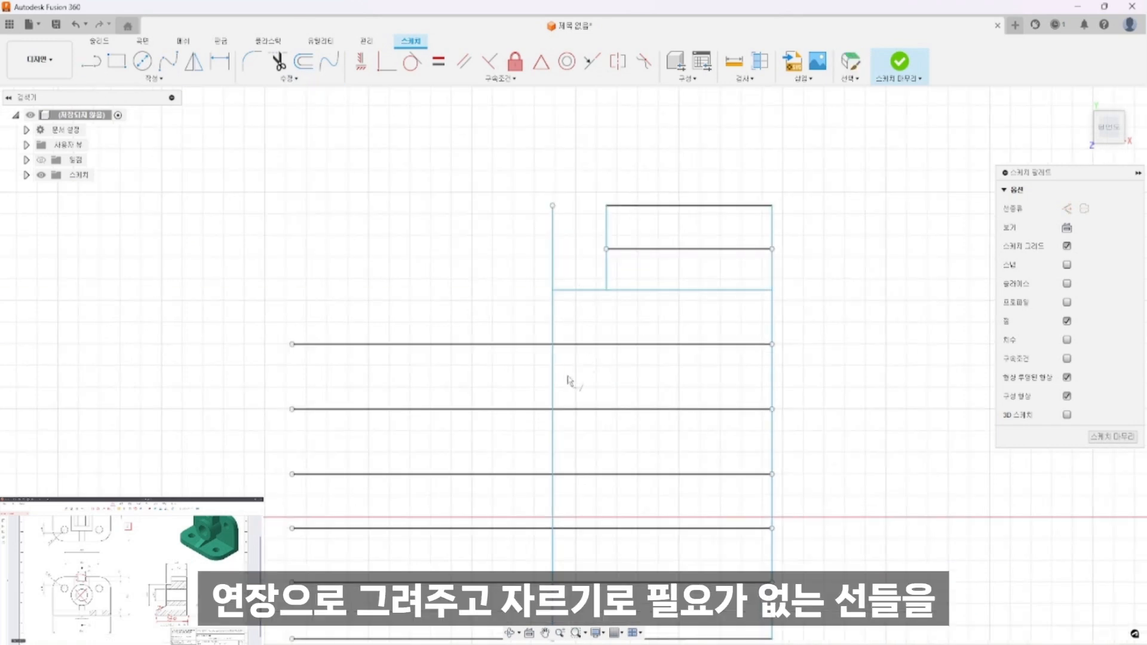
{"action": "left_click", "coordinate": [278, 61]}
{"action": "left_click", "coordinate": [500, 197]}
{"action": "left_click_drag", "start_coordinate": [413, 277], "coordinate": [414, 483]}
{"action": "scroll", "coordinate": [470, 505], "scroll_direction": "up", "scroll_amount": 1}
{"action": "scroll", "coordinate": [487, 516], "scroll_direction": "down", "scroll_amount": 3}
{"action": "middle_click_drag", "start_coordinate": [496, 520], "coordinate": [524, 468]}
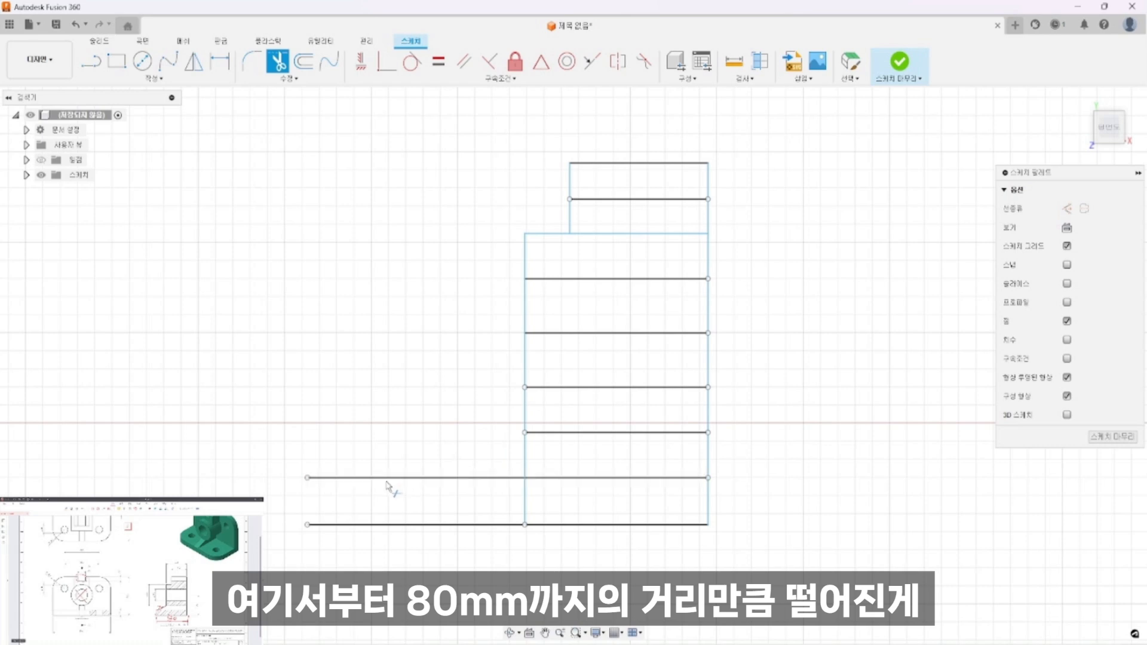
Step: Offset the side view's right vertical edge 80 mm to the left
{"action": "left_click", "coordinate": [197, 69]}
{"action": "left_click", "coordinate": [303, 61]}
{"action": "left_click", "coordinate": [709, 351]}
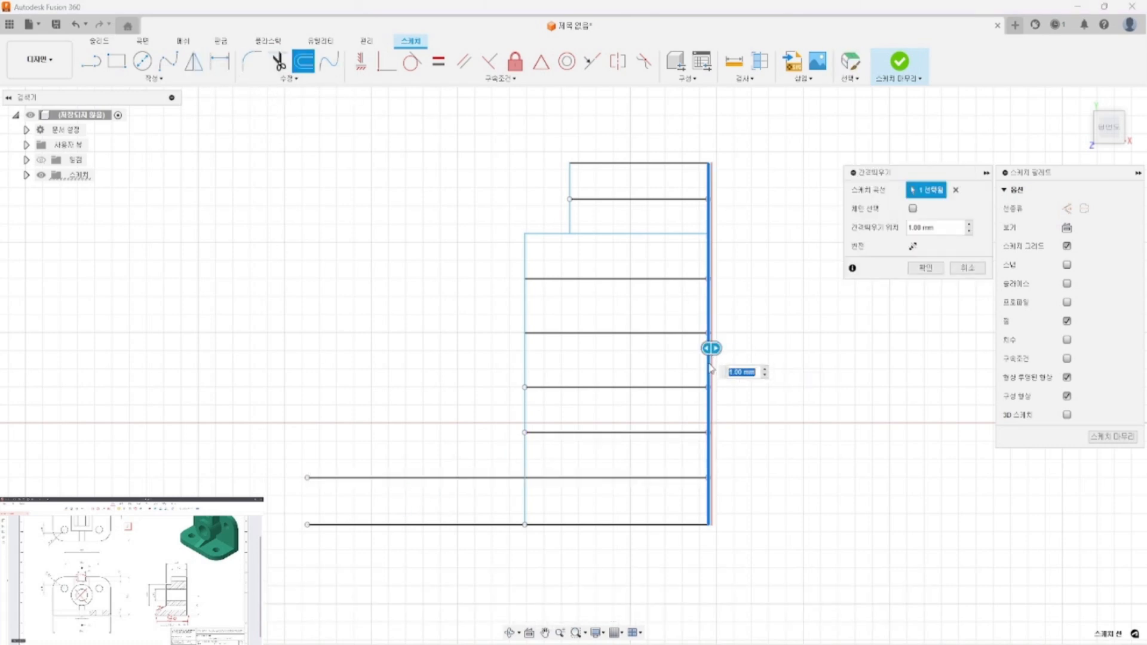
{"action": "left_click_drag", "start_coordinate": [712, 348], "coordinate": [552, 359]}
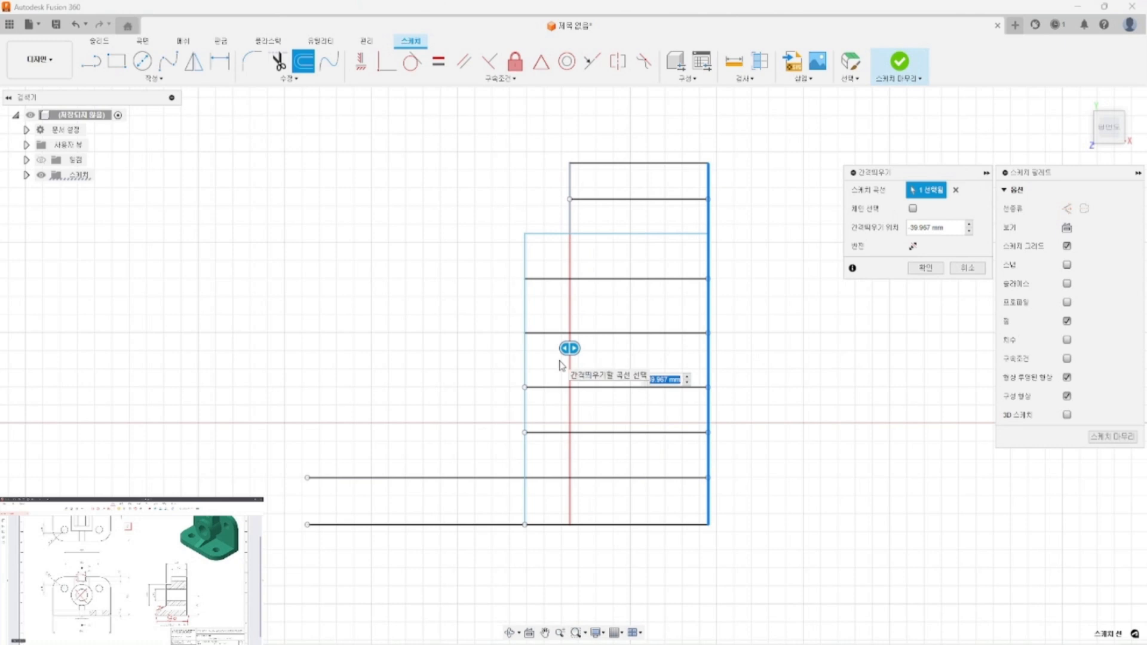
{"action": "type", "text": "80"}
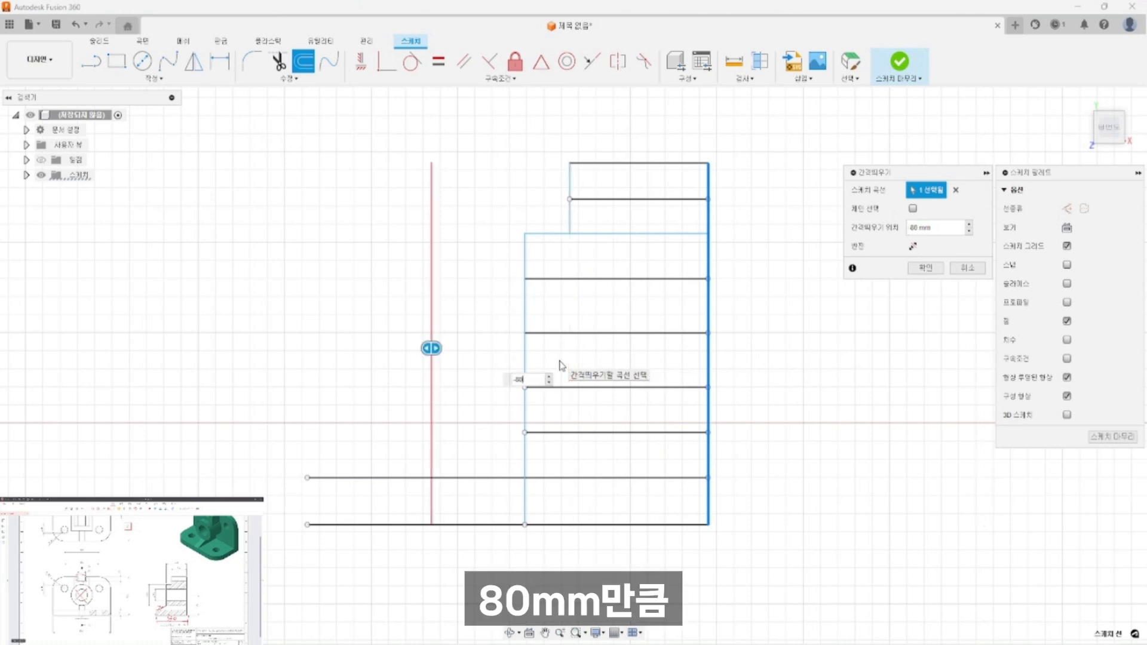
{"action": "key", "text": "Return"}
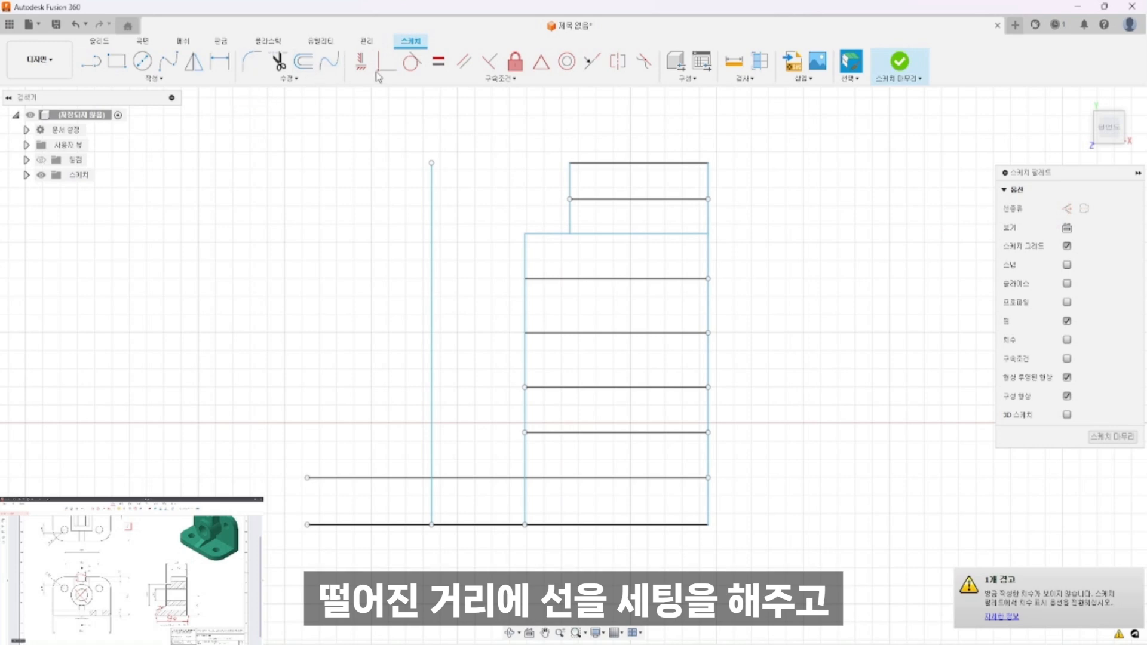
Step: Trim the 80 mm vertical line above the base and the two base lines extending left of it
{"action": "left_click", "coordinate": [277, 61]}
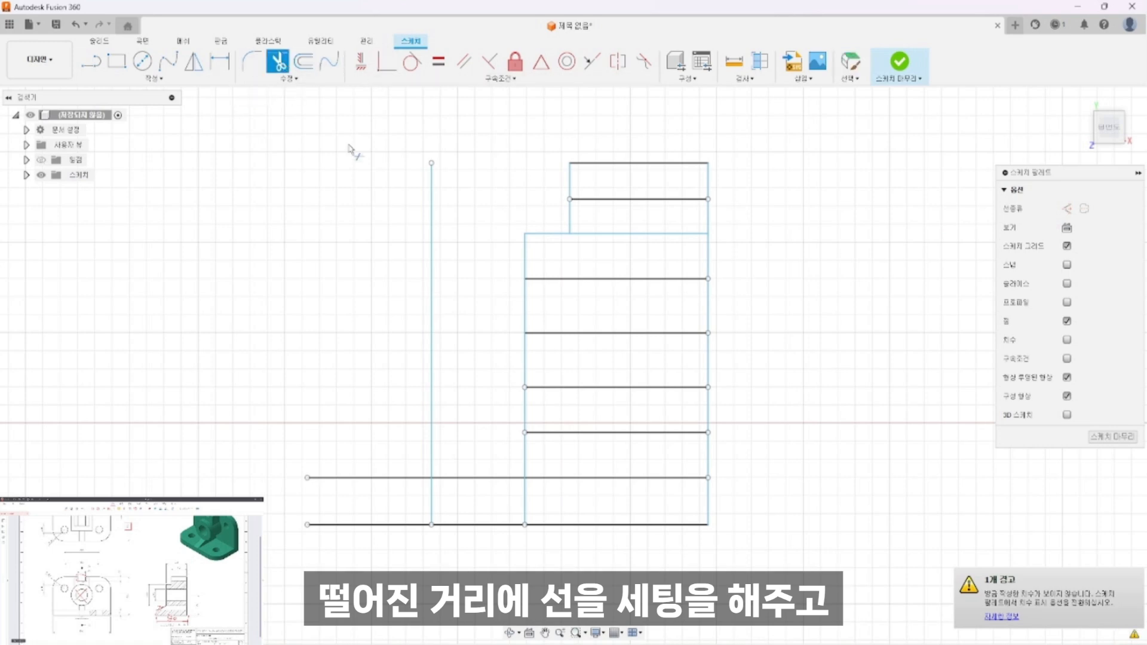
{"action": "left_click", "coordinate": [433, 254]}
{"action": "left_click", "coordinate": [365, 478]}
{"action": "left_click", "coordinate": [360, 524]}
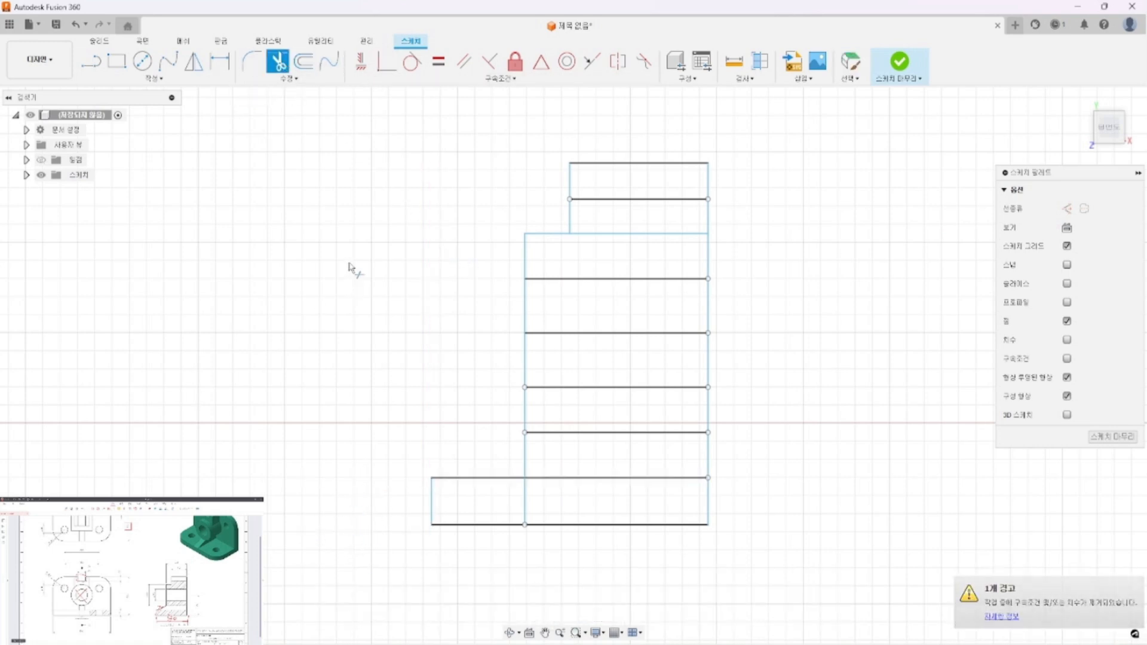
Step: Sketch a sloped line from the base's upper left corner to the left end of the upright's lowest horizontal line
{"action": "key", "text": "l"}
{"action": "left_click", "coordinate": [432, 477]}
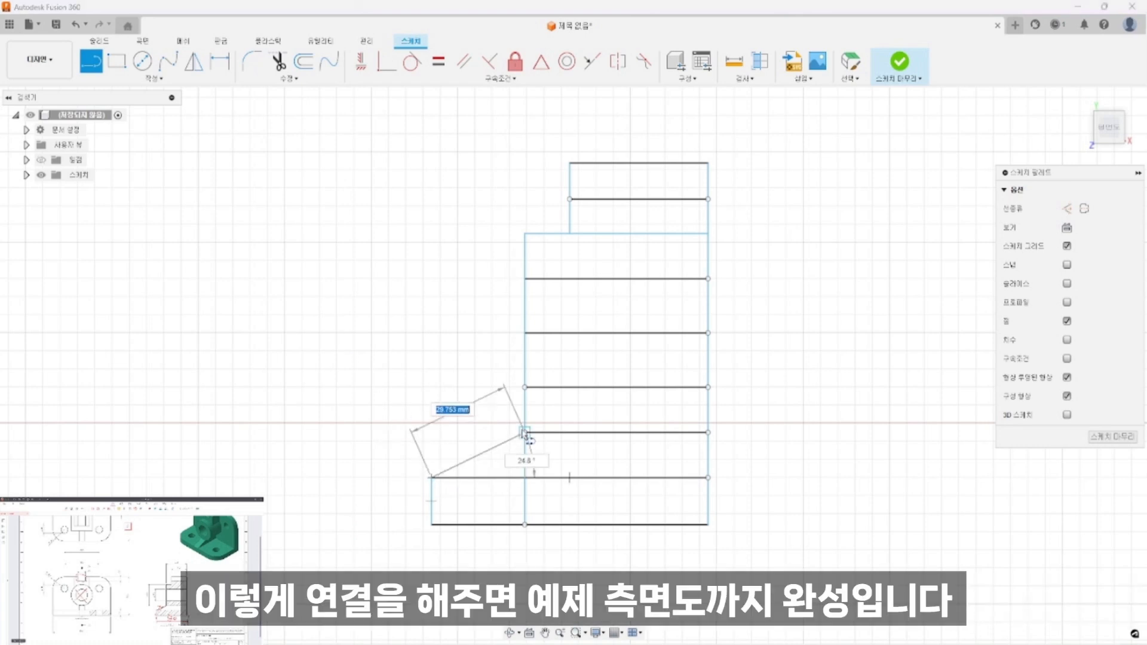
{"action": "left_click", "coordinate": [525, 432]}
Step: Trim the upright's left vertical line below the sloped line's upper end and remove the side view's circle centre line
{"action": "key", "text": "t"}
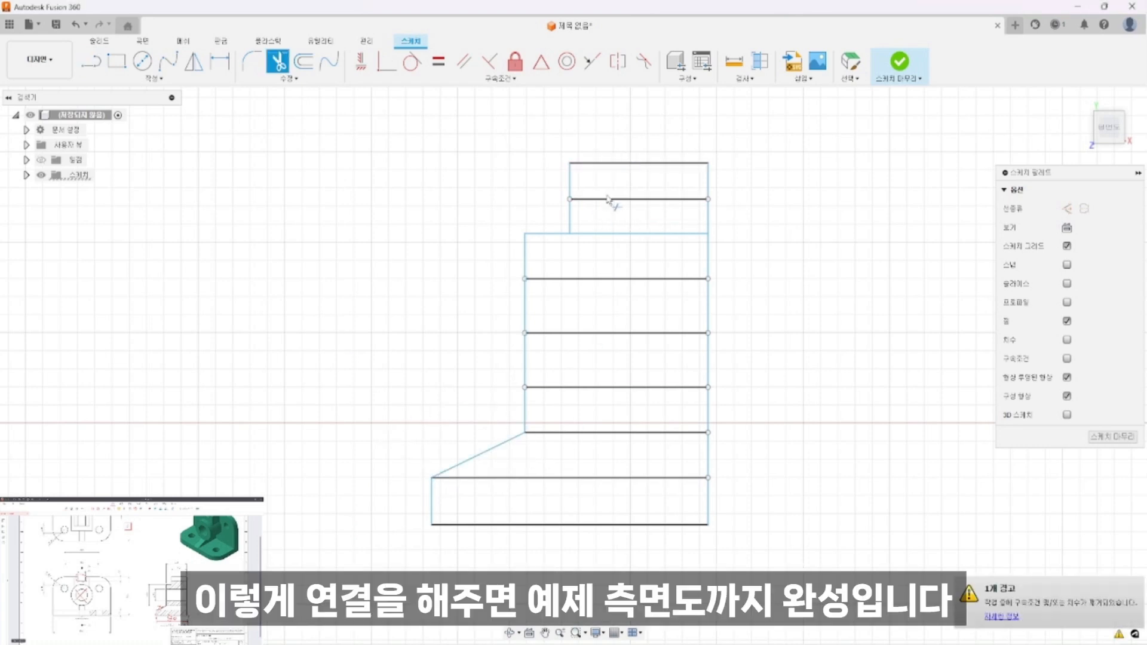
{"action": "left_click", "coordinate": [579, 333]}
{"action": "key", "text": "Escape"}
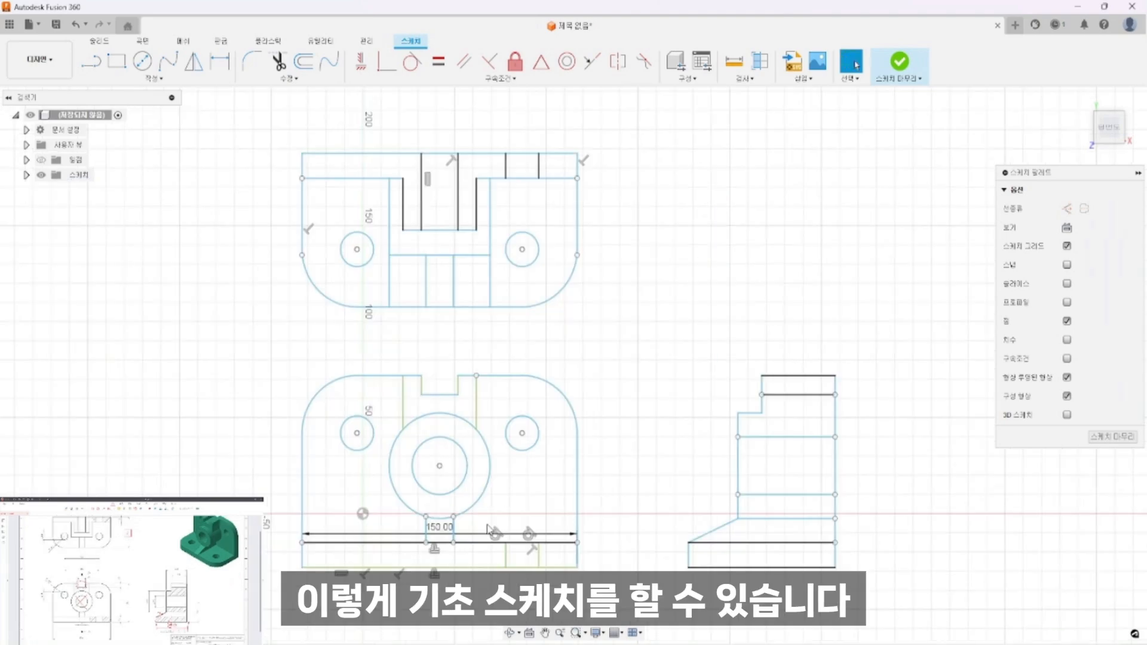